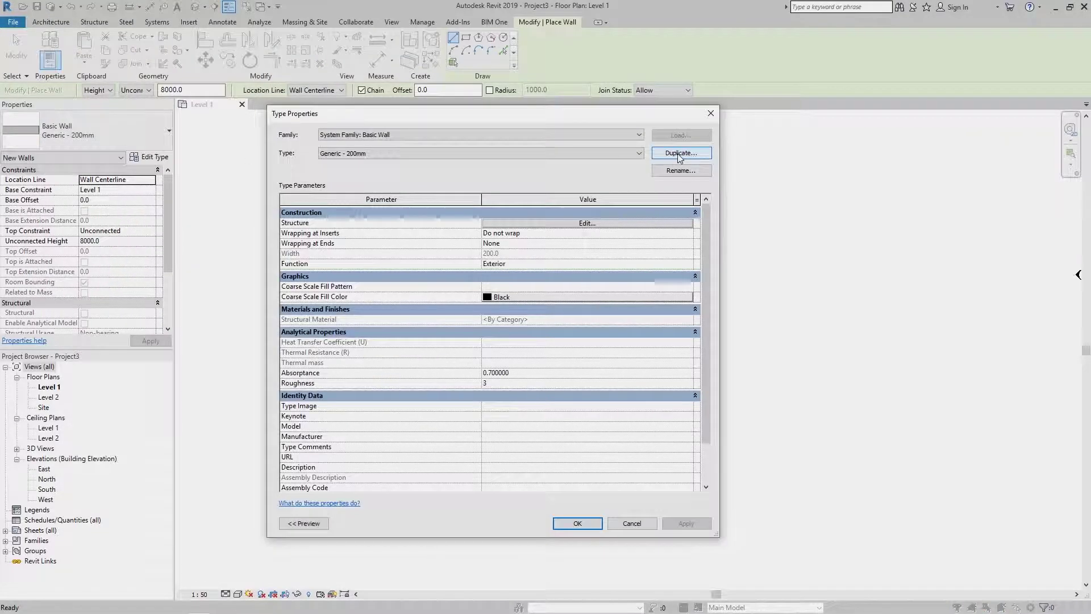
Duplicate the wall type as 'Dinding Hebel 150mm' with a Concrete Masonry Units core.
{"action": "left_click", "coordinate": [678, 153]}
{"action": "type", "text": "Dindi"}
{"action": "key", "text": "Return"}
{"action": "left_click", "coordinate": [587, 222]}
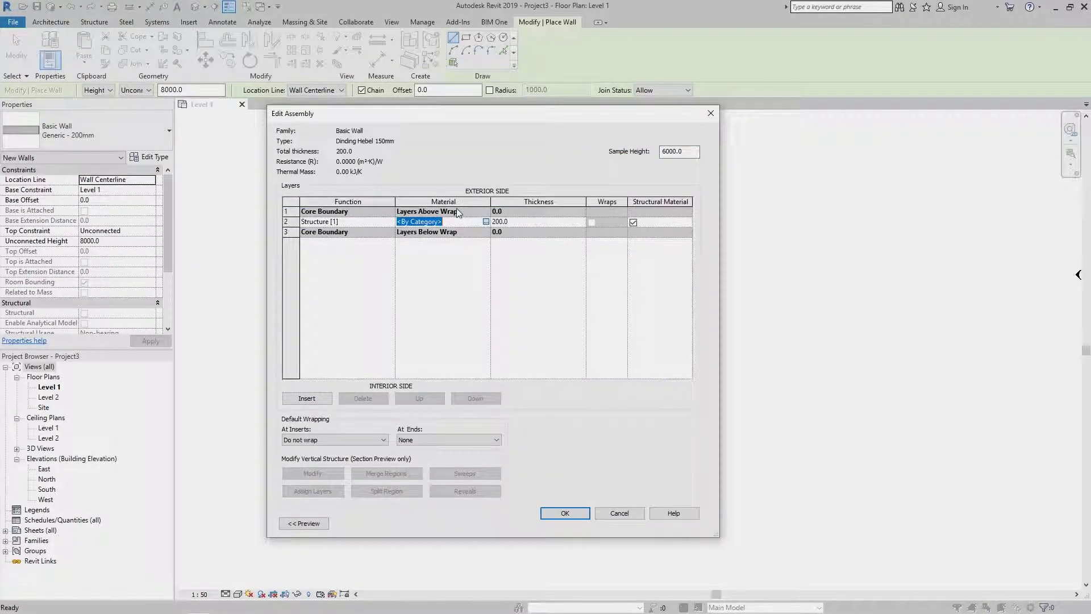
{"action": "left_click", "coordinate": [481, 224]}
{"action": "left_click", "coordinate": [317, 67]}
{"action": "type", "text": "concrete"}
{"action": "left_click", "coordinate": [309, 150]}
{"action": "left_click", "coordinate": [599, 69]}
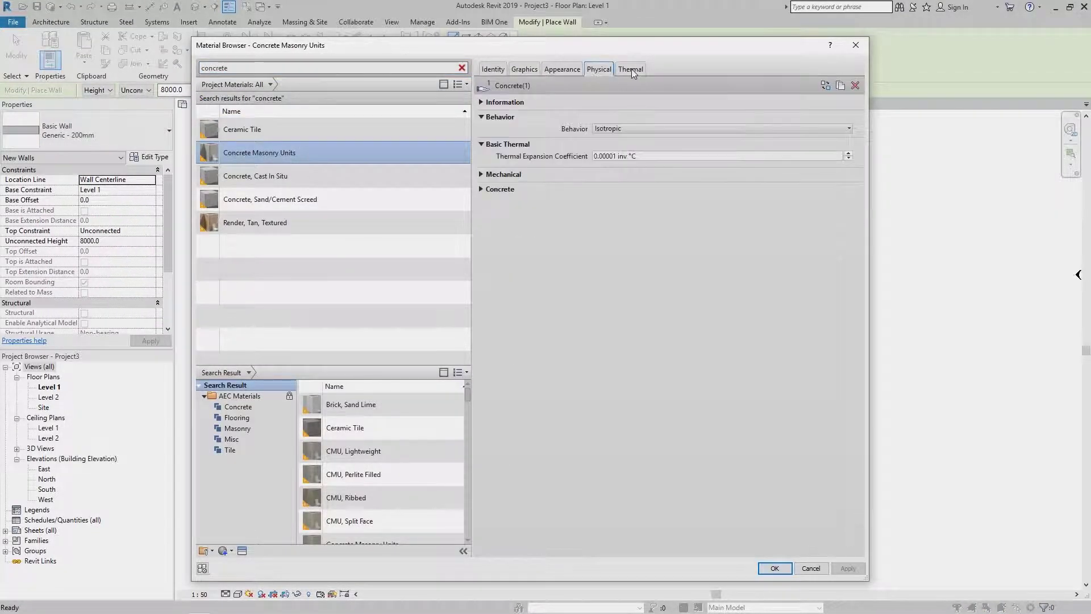
{"action": "left_click", "coordinate": [775, 569]}
Add 25 mm Concrete, Sand/Cement Screed Finish 1 layers on both wall faces.
{"action": "left_click", "coordinate": [307, 398]}
{"action": "left_click", "coordinate": [420, 398]}
{"action": "left_click", "coordinate": [334, 248]}
{"action": "left_click", "coordinate": [444, 211]}
{"action": "left_click", "coordinate": [484, 212]}
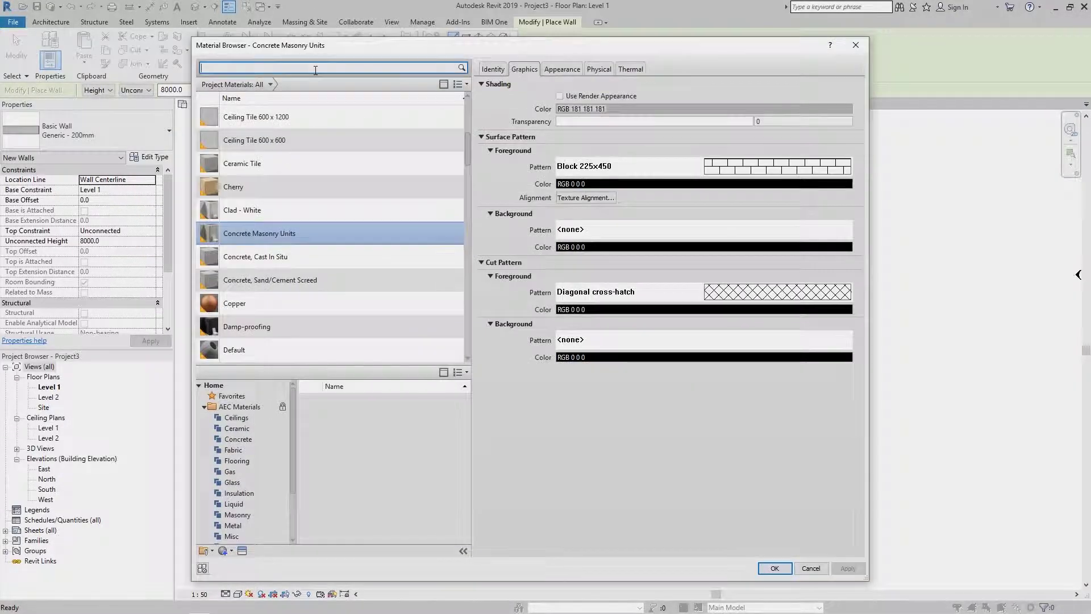
{"action": "left_click", "coordinate": [256, 153]}
{"action": "left_click", "coordinate": [775, 569]}
{"action": "left_click", "coordinate": [319, 402]}
{"action": "left_click", "coordinate": [349, 211]}
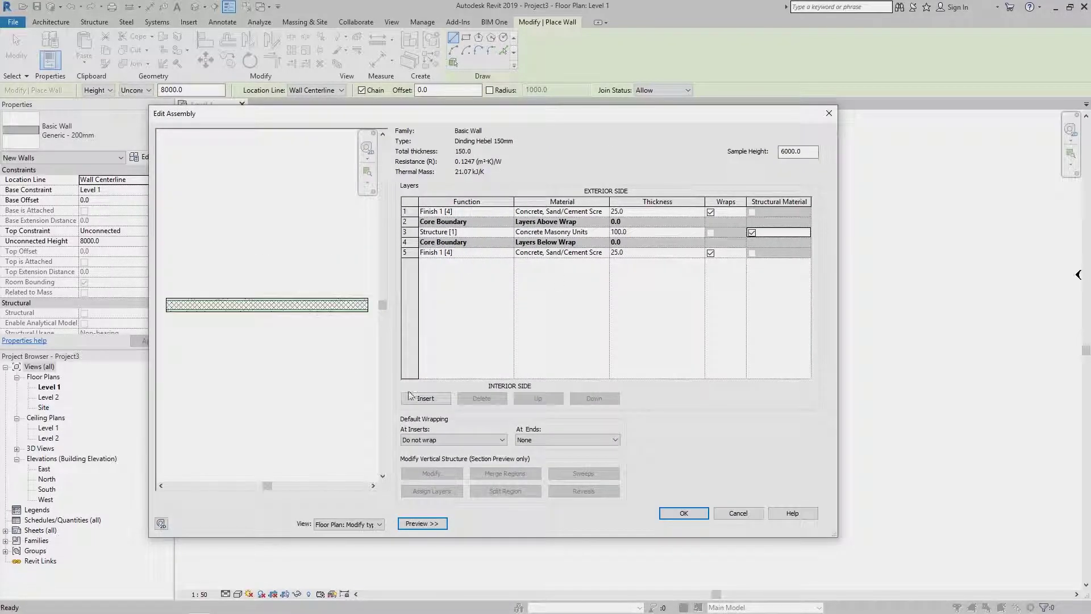
{"action": "left_click", "coordinate": [605, 233]}
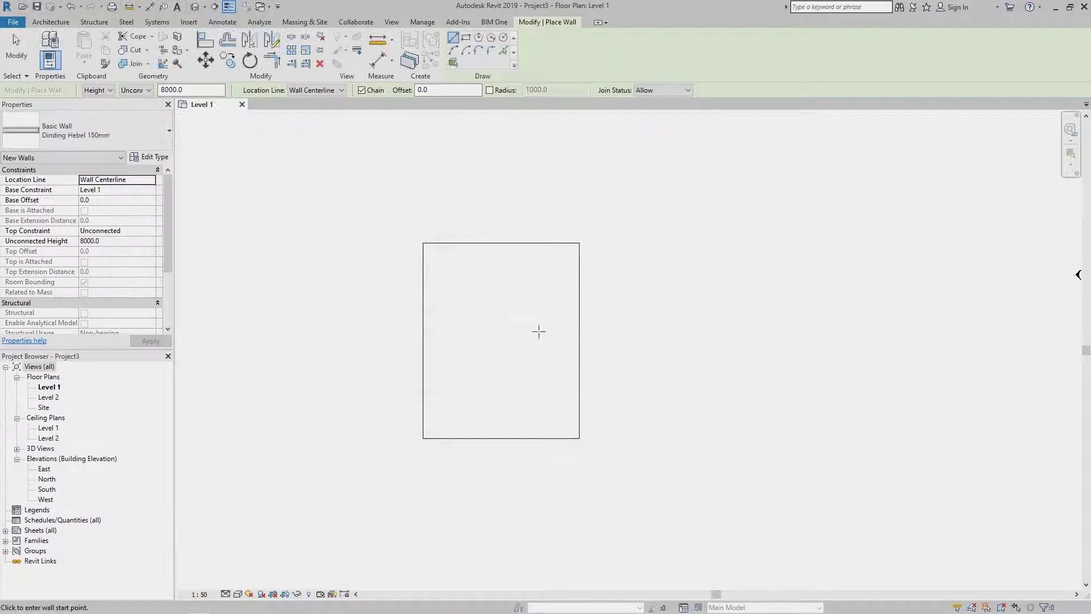
Set the reference rectangle to Hidden Lines and place walls by Finish Face: Exterior.
{"action": "left_click", "coordinate": [496, 128]}
{"action": "key", "text": "Escape"}
{"action": "key", "text": "w"}
{"action": "key", "text": "a"}
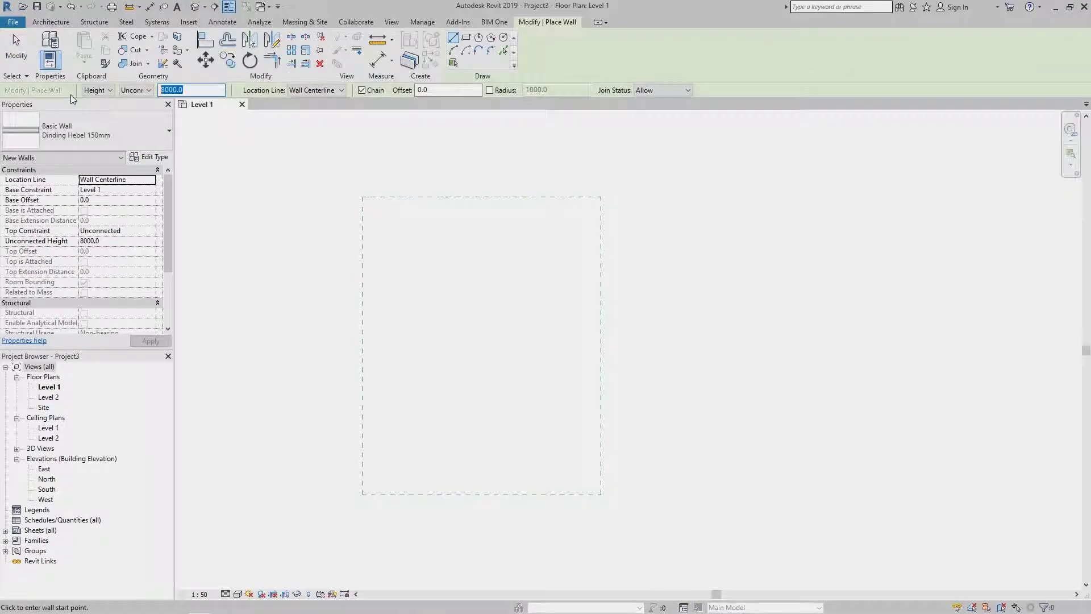
{"action": "left_click", "coordinate": [315, 90]}
{"action": "left_click", "coordinate": [315, 117]}
Draw the first chain of exterior walls along the top and right of the outline.
{"action": "left_click", "coordinate": [363, 197]}
{"action": "scroll", "coordinate": [390, 198], "scroll_direction": "up", "scroll_amount": 3}
{"action": "left_click", "coordinate": [480, 199]}
{"action": "left_click", "coordinate": [480, 256]}
{"action": "left_click", "coordinate": [712, 256]}
{"action": "scroll", "coordinate": [712, 256], "scroll_direction": "down", "scroll_amount": 1}
{"action": "middle_click_drag", "start_coordinate": [712, 255], "coordinate": [712, 153]}
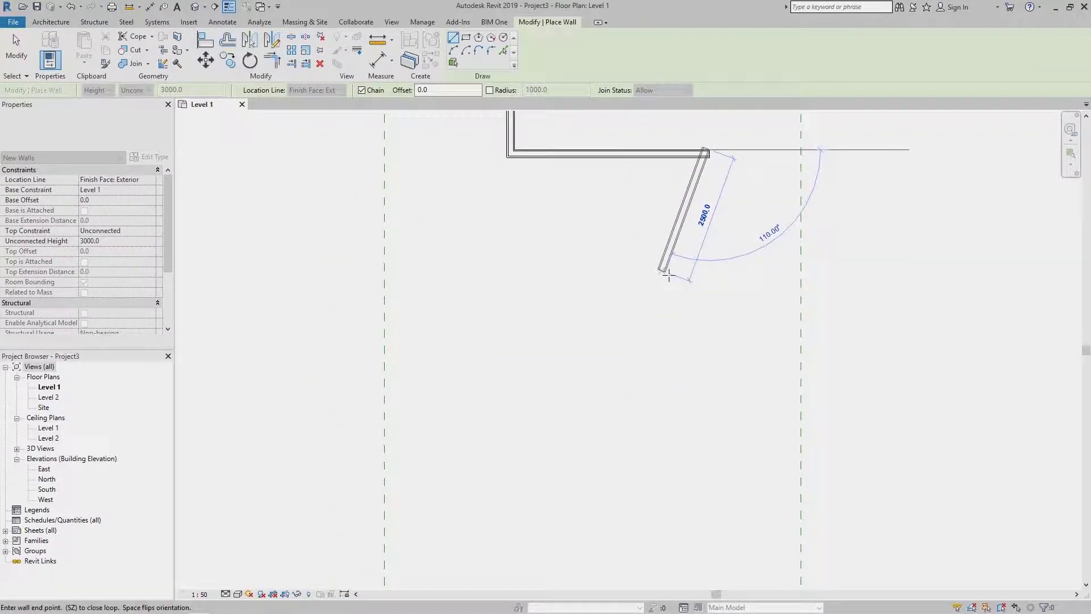
{"action": "left_click", "coordinate": [632, 373]}
{"action": "left_click", "coordinate": [582, 357]}
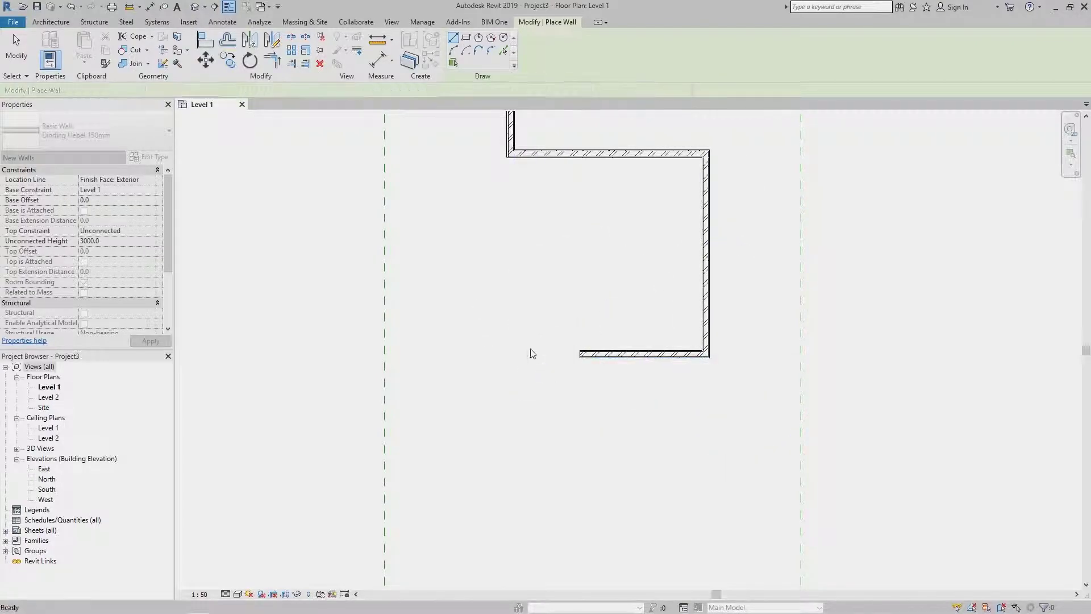
{"action": "middle_click_drag", "start_coordinate": [529, 351], "coordinate": [545, 460]}
{"action": "key", "text": "Escape"}
Draw the left and bottom exterior walls plus a short vertical wall.
{"action": "left_click", "coordinate": [402, 207]}
{"action": "left_click", "coordinate": [403, 580]}
{"action": "middle_click_drag", "start_coordinate": [489, 557], "coordinate": [475, 415]}
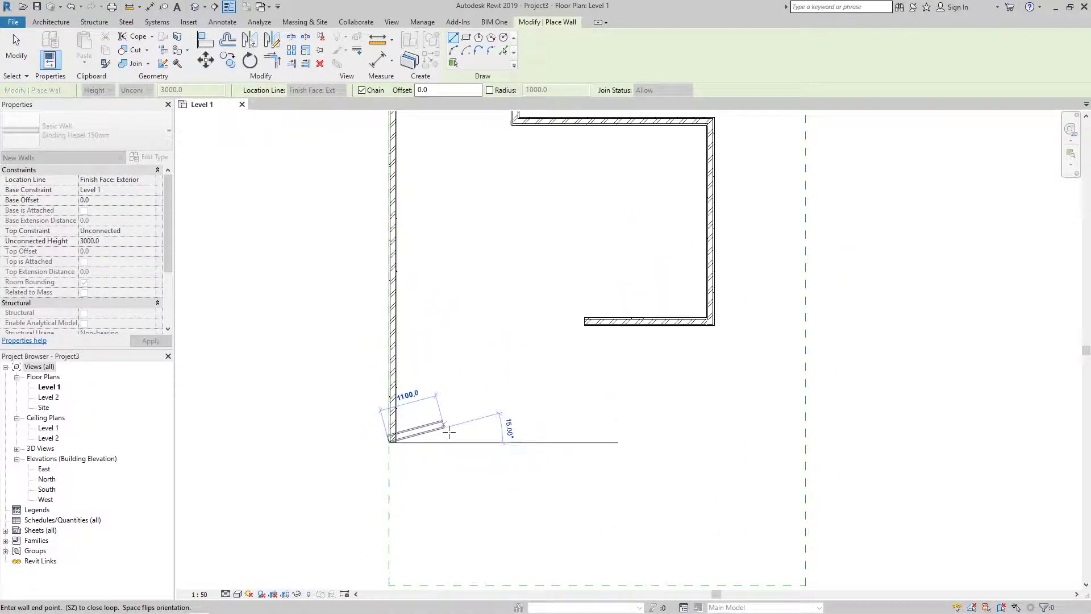
{"action": "left_click", "coordinate": [515, 440]}
{"action": "left_click", "coordinate": [516, 246]}
{"action": "key", "text": "Escape"}
{"action": "key", "text": "Escape"}
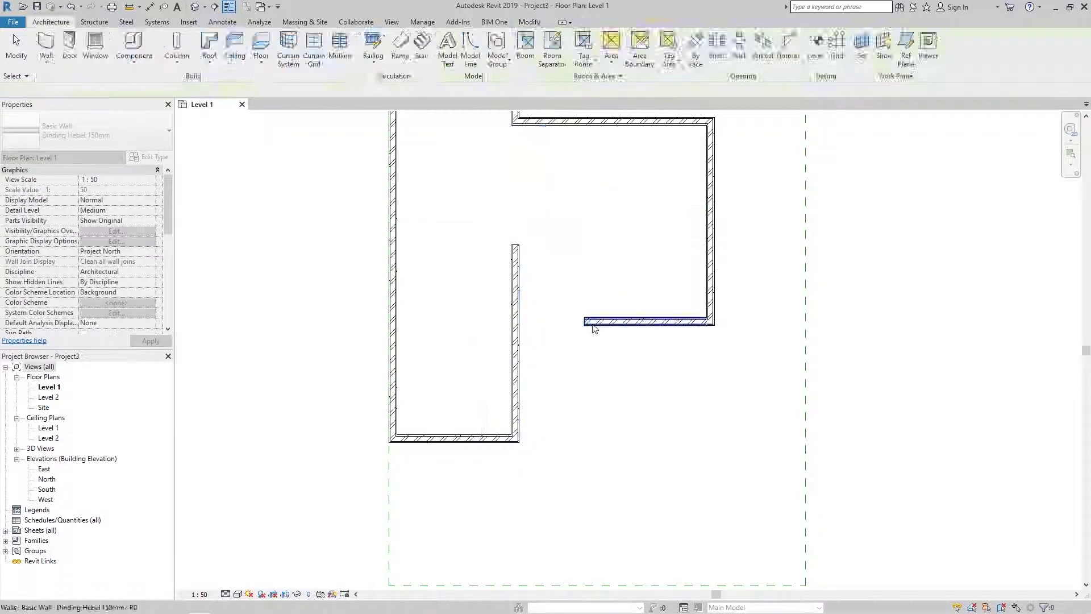
{"action": "middle_click_drag", "start_coordinate": [571, 306], "coordinate": [540, 479]}
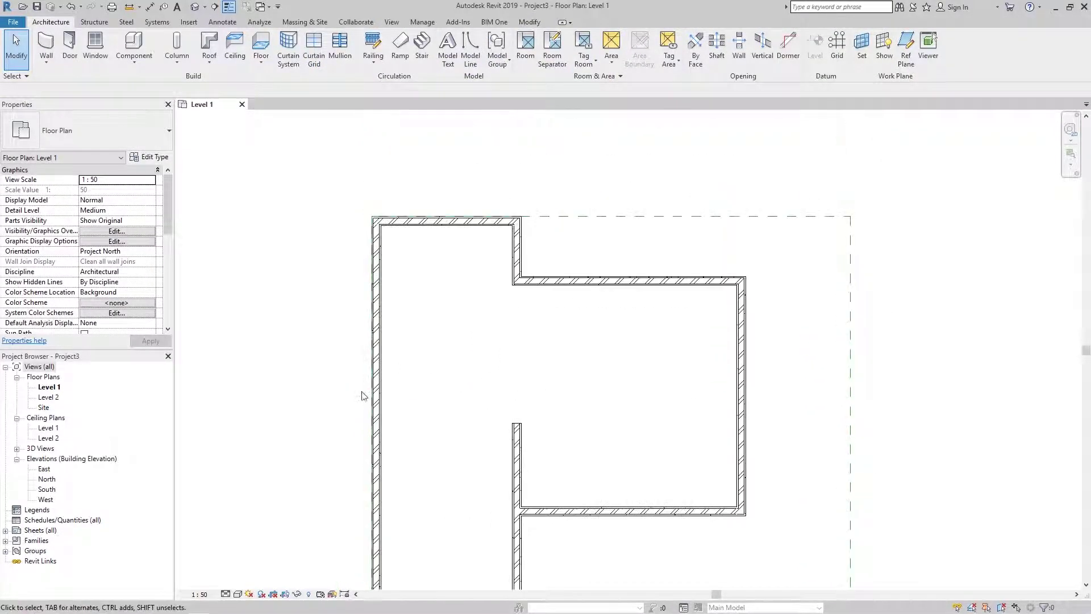
Place a short interior wall off the left wall and copy it lower in the plan.
{"action": "key", "text": "w"}
{"action": "key", "text": "a"}
{"action": "left_click", "coordinate": [376, 359]}
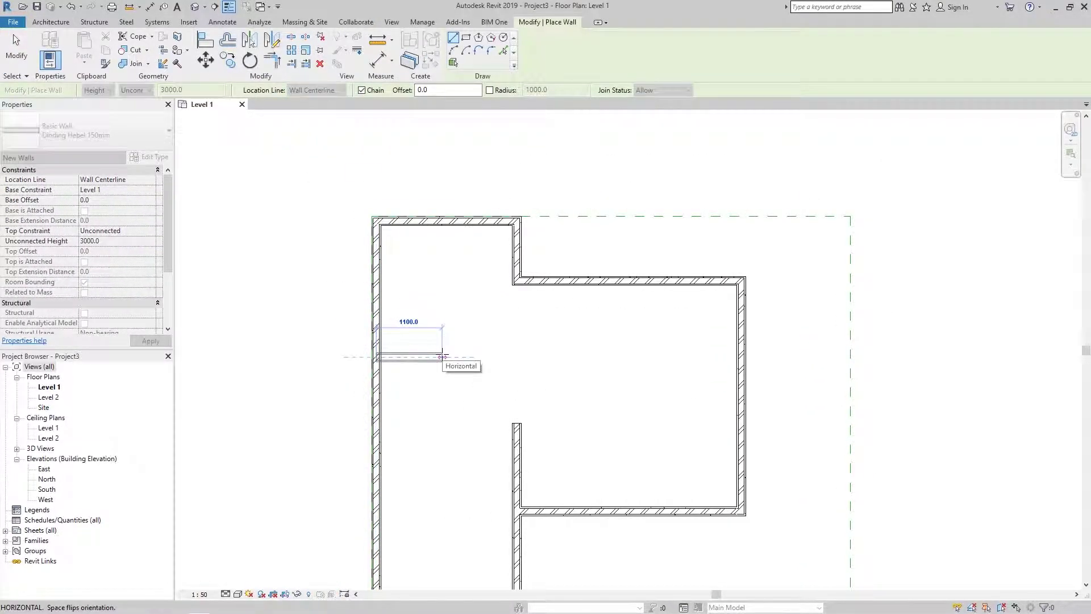
{"action": "key", "text": "Escape"}
{"action": "left_click", "coordinate": [438, 358]}
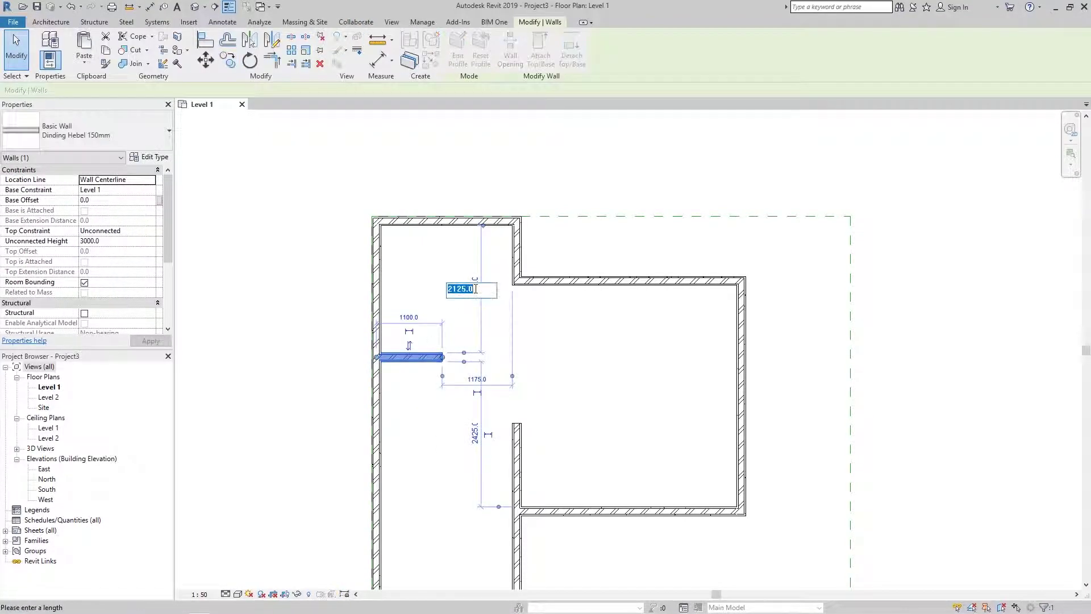
{"action": "left_click_drag", "start_coordinate": [447, 357], "coordinate": [449, 397]}
{"action": "middle_click_drag", "start_coordinate": [449, 398], "coordinate": [473, 281]}
{"action": "left_click", "coordinate": [444, 292]}
{"action": "key", "text": "c"}
{"action": "key", "text": "o"}
{"action": "left_click", "coordinate": [453, 341]}
Add a vertical partition between the short walls and join the lower one into a corner.
{"action": "left_click", "coordinate": [450, 367]}
{"action": "key", "text": "w"}
{"action": "key", "text": "a"}
{"action": "left_click", "coordinate": [449, 367]}
{"action": "left_click", "coordinate": [449, 292]}
{"action": "key", "text": "Escape"}
{"action": "key", "text": "Escape"}
{"action": "left_click_drag", "start_coordinate": [449, 330], "coordinate": [487, 330]}
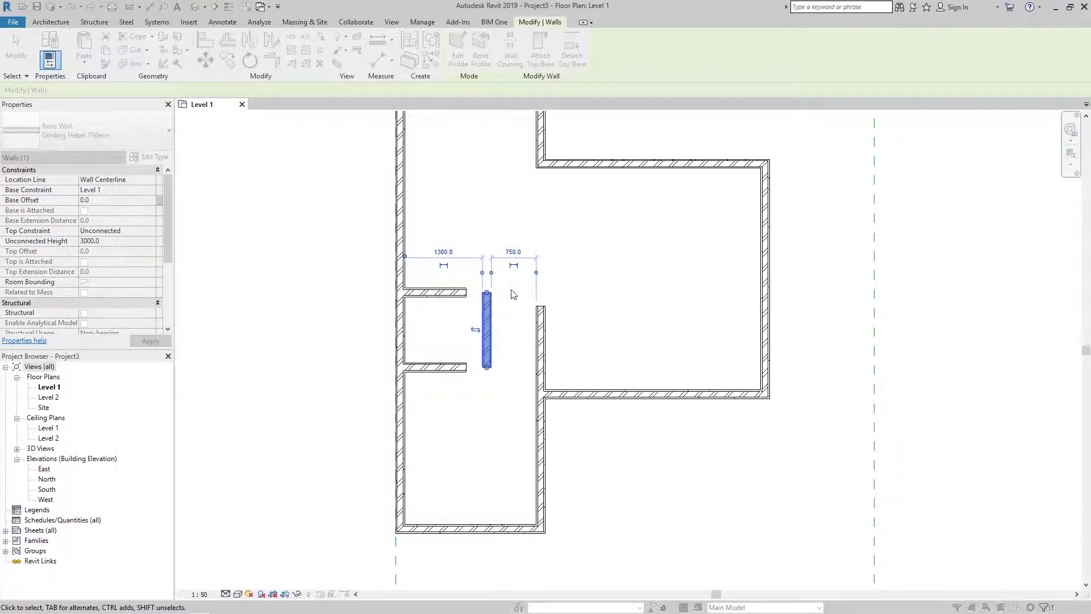
{"action": "left_click", "coordinate": [519, 335]}
{"action": "left_click", "coordinate": [541, 398]}
Trim/Extend the upper short wall to close the upper-left room.
{"action": "middle_click_drag", "start_coordinate": [586, 270], "coordinate": [587, 290]}
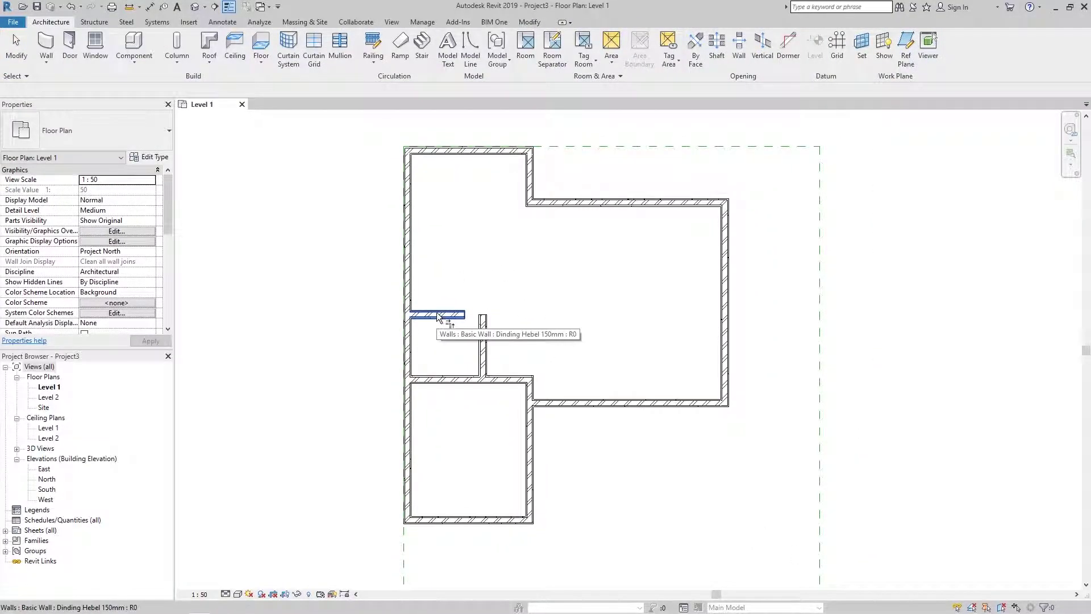
{"action": "left_click", "coordinate": [455, 312]}
{"action": "left_click", "coordinate": [541, 159]}
{"action": "scroll", "coordinate": [575, 366], "scroll_direction": "down", "scroll_amount": 1}
{"action": "scroll", "coordinate": [570, 421], "scroll_direction": "up", "scroll_amount": 1}
{"action": "scroll", "coordinate": [493, 342], "scroll_direction": "down", "scroll_amount": 1}
{"action": "left_click", "coordinate": [261, 46]}
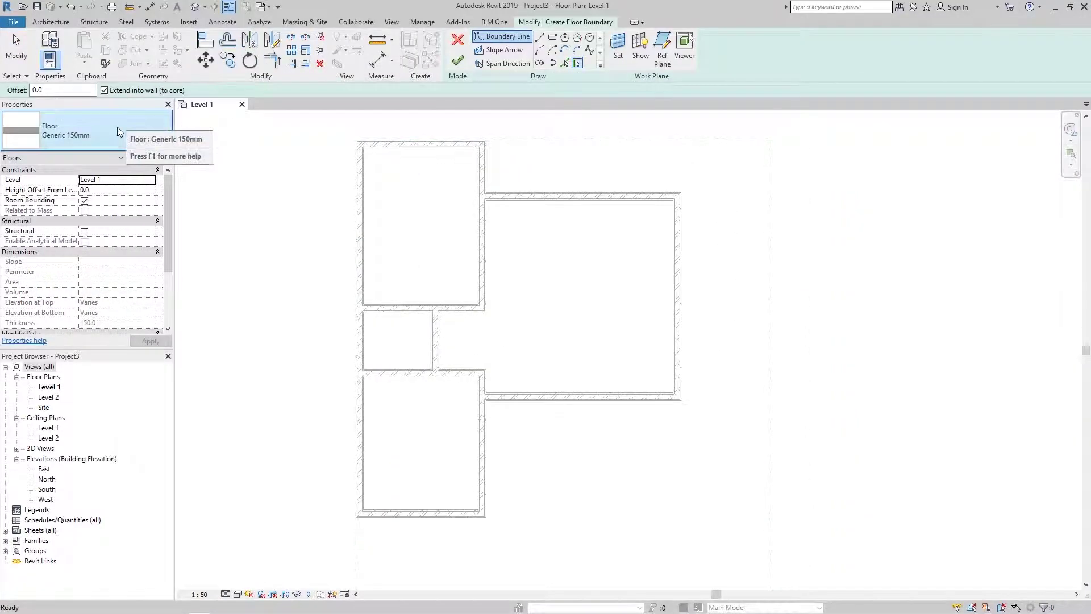
Duplicate the floor type as 'PLat Lantai Concrete dan Ceramic Tile 150mm' with a Concrete, Cast In Situ structure.
{"action": "left_click", "coordinate": [150, 157]}
{"action": "left_click", "coordinate": [800, 153]}
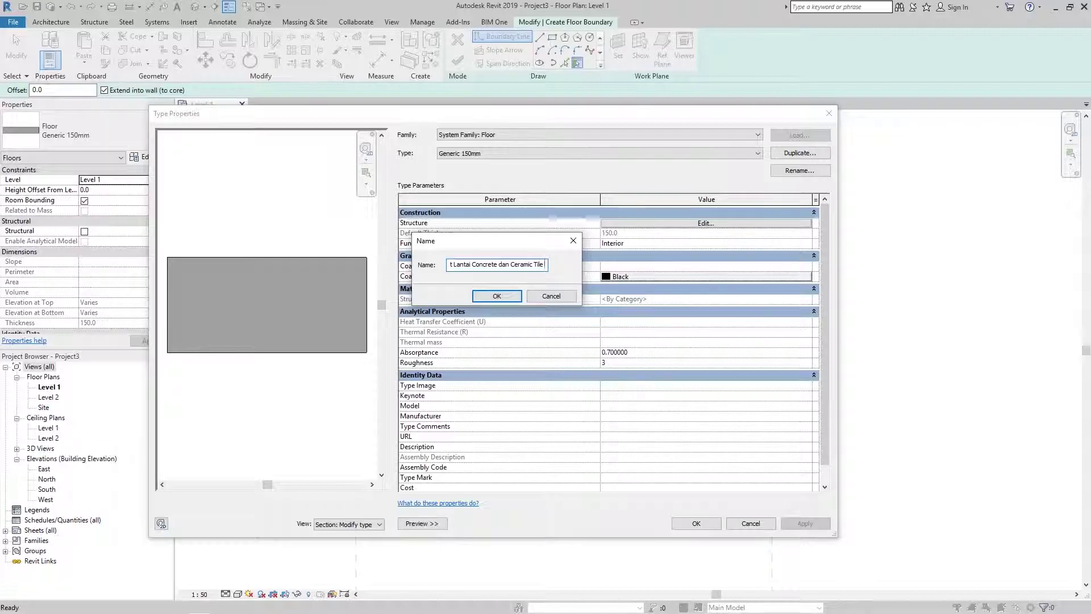
{"action": "key", "text": "Return"}
{"action": "left_click", "coordinate": [706, 223]}
{"action": "left_click", "coordinate": [580, 222]}
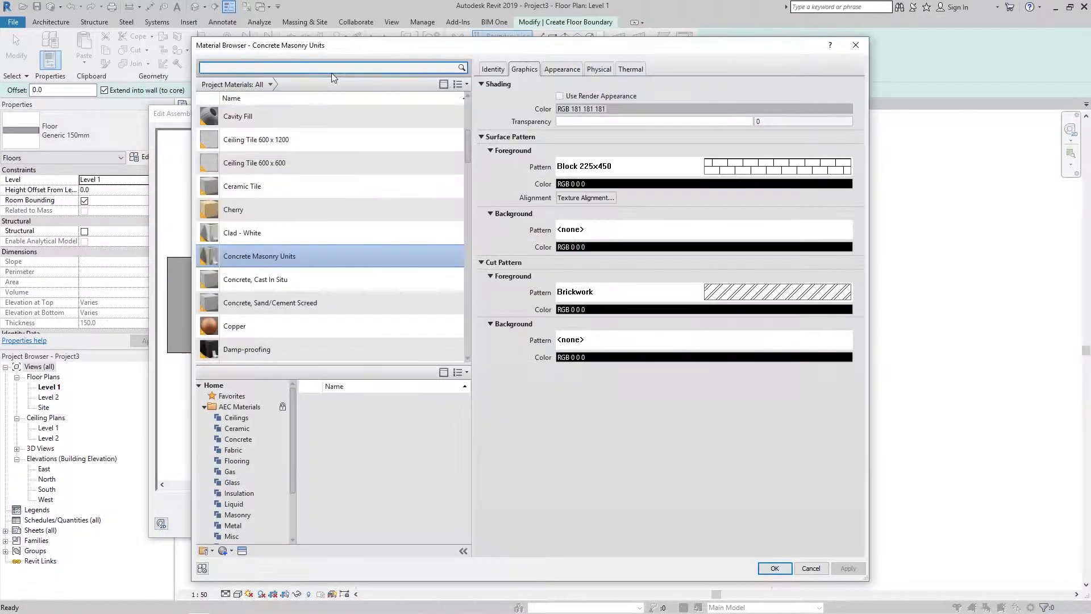
{"action": "type", "text": "concrete"}
{"action": "left_click", "coordinate": [256, 151]}
{"action": "left_click", "coordinate": [774, 568]}
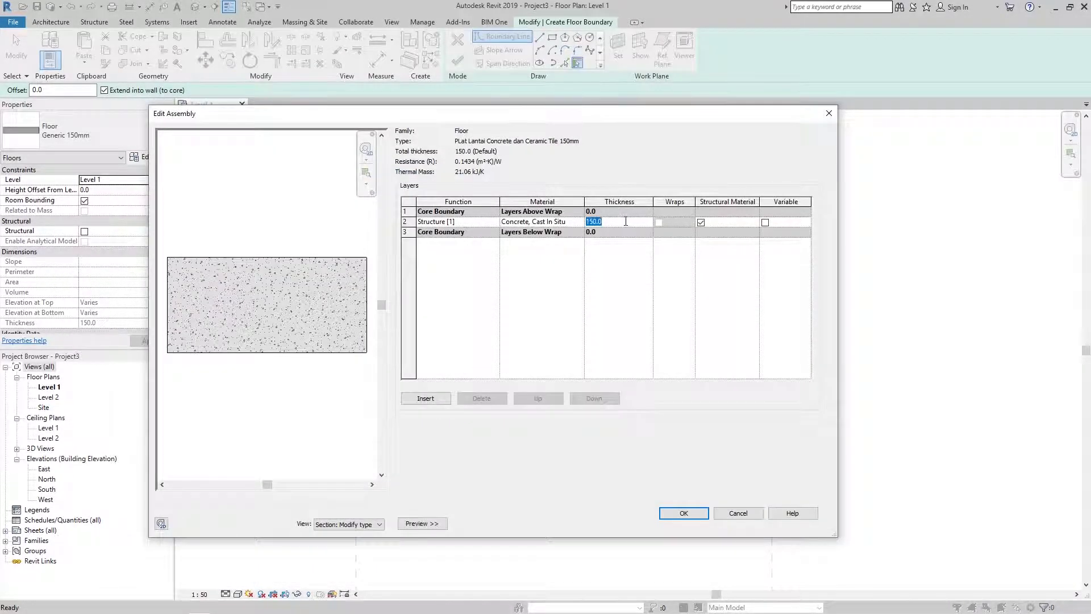
Add a 25 mm Concrete, Sand/Cement Screed layer above the structure.
{"action": "left_click", "coordinate": [426, 398]}
{"action": "left_click", "coordinate": [538, 397]}
{"action": "left_click", "coordinate": [494, 211]}
{"action": "left_click", "coordinate": [449, 239]}
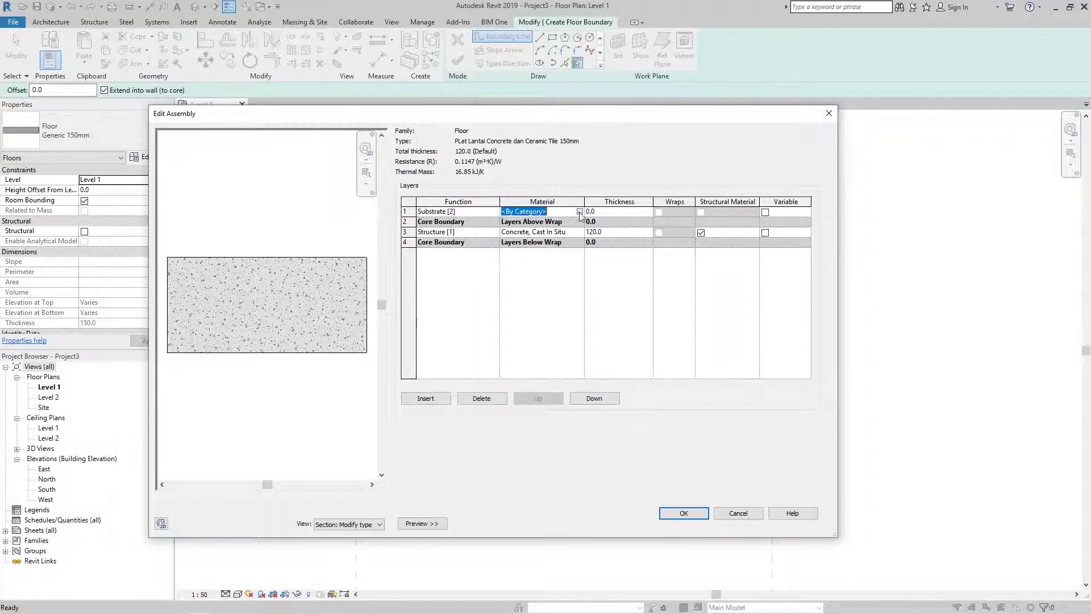
{"action": "left_click", "coordinate": [580, 211]}
{"action": "type", "text": "screed"}
{"action": "left_click", "coordinate": [267, 140]}
{"action": "left_click", "coordinate": [775, 568]}
{"action": "left_click", "coordinate": [615, 212]}
{"action": "type", "text": "25"}
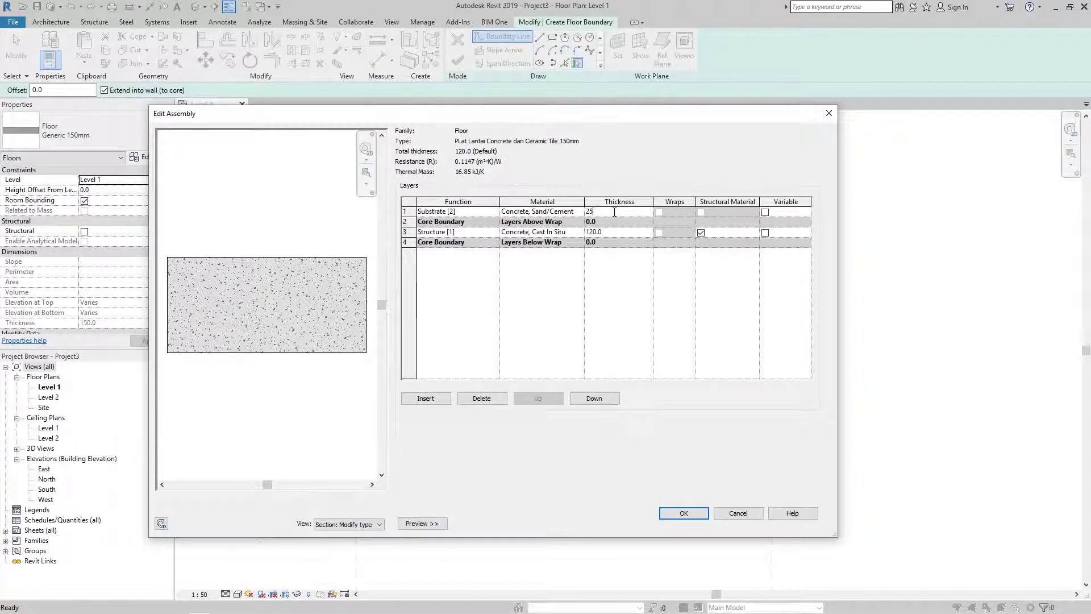
Add a top finish layer using the Tiles 25 x 25 material.
{"action": "left_click", "coordinate": [426, 398]}
{"action": "left_click", "coordinate": [494, 211]}
{"action": "left_click", "coordinate": [449, 263]}
{"action": "left_click", "coordinate": [543, 211]}
{"action": "left_click", "coordinate": [580, 212]}
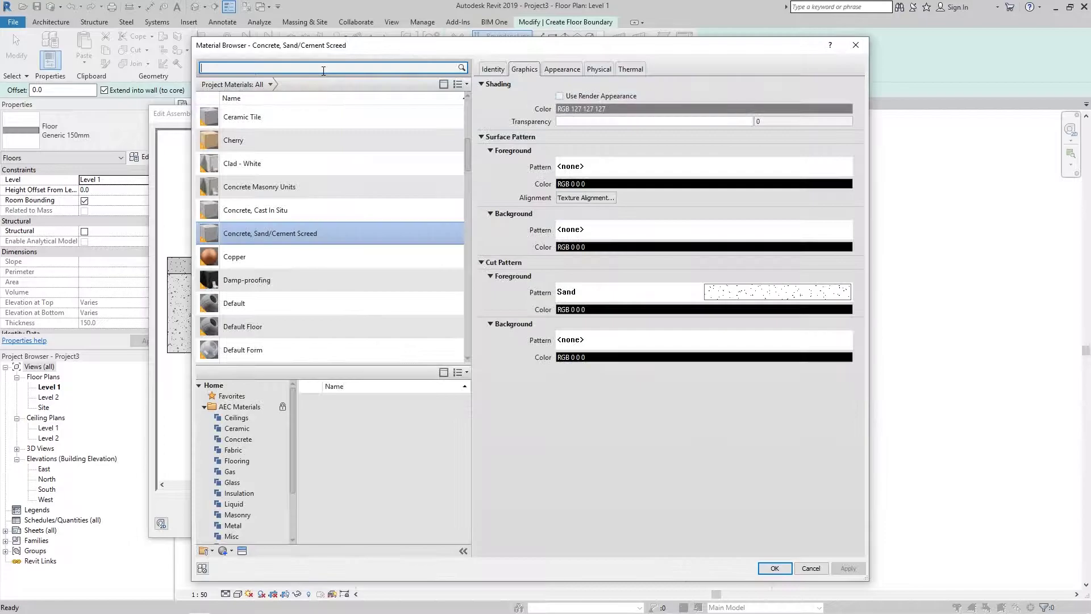
{"action": "type", "text": "tile"}
{"action": "left_click", "coordinate": [282, 198]}
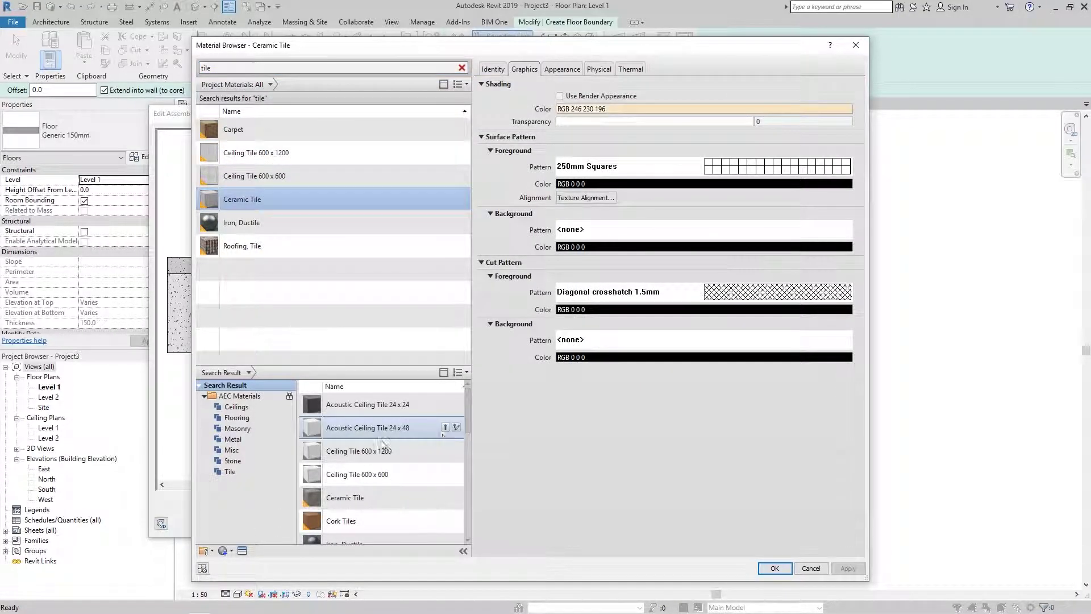
{"action": "left_click", "coordinate": [250, 417]}
{"action": "left_click", "coordinate": [229, 471]}
{"action": "scroll", "coordinate": [401, 455], "scroll_direction": "down", "scroll_amount": 5}
{"action": "left_click", "coordinate": [446, 532]}
{"action": "left_click", "coordinate": [775, 568]}
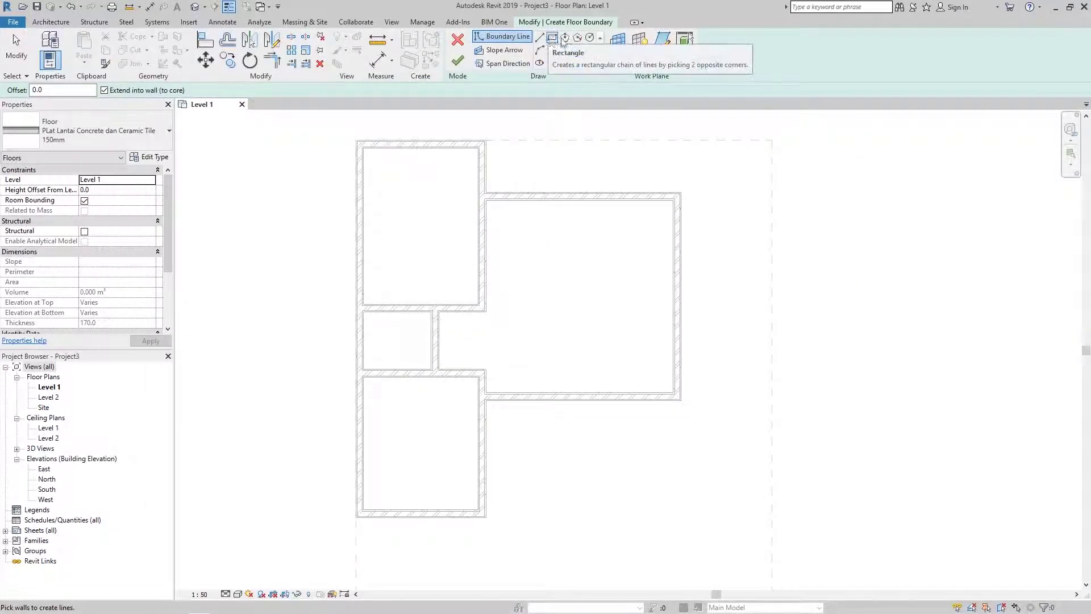
Pick the exterior walls, including the right room's top wall, as the floor boundary.
{"action": "left_click", "coordinate": [421, 144]}
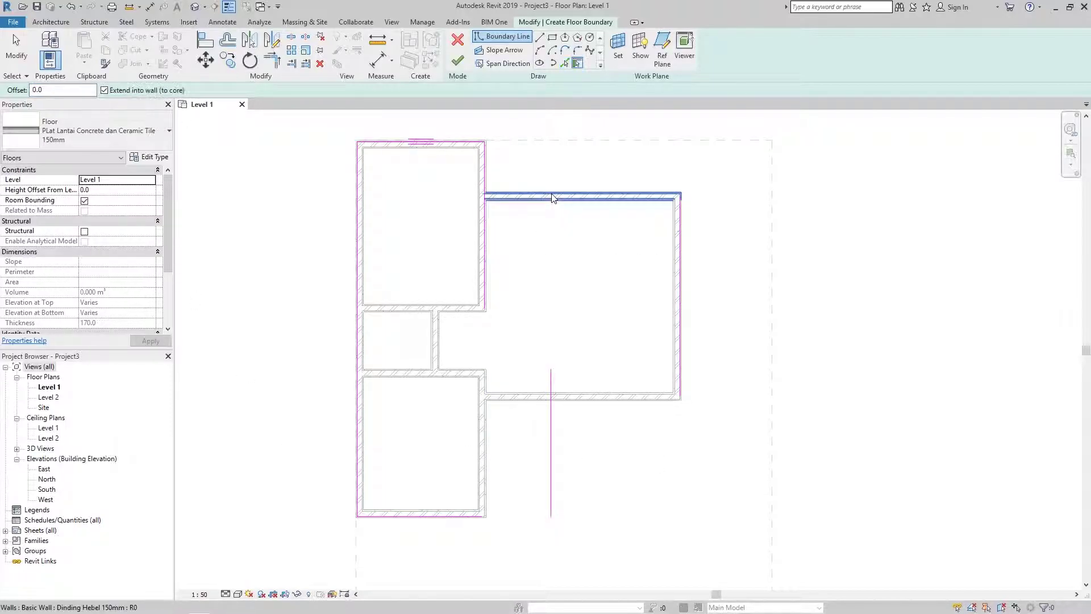
{"action": "scroll", "coordinate": [555, 196], "scroll_direction": "up", "scroll_amount": 3}
{"action": "left_click", "coordinate": [568, 210]}
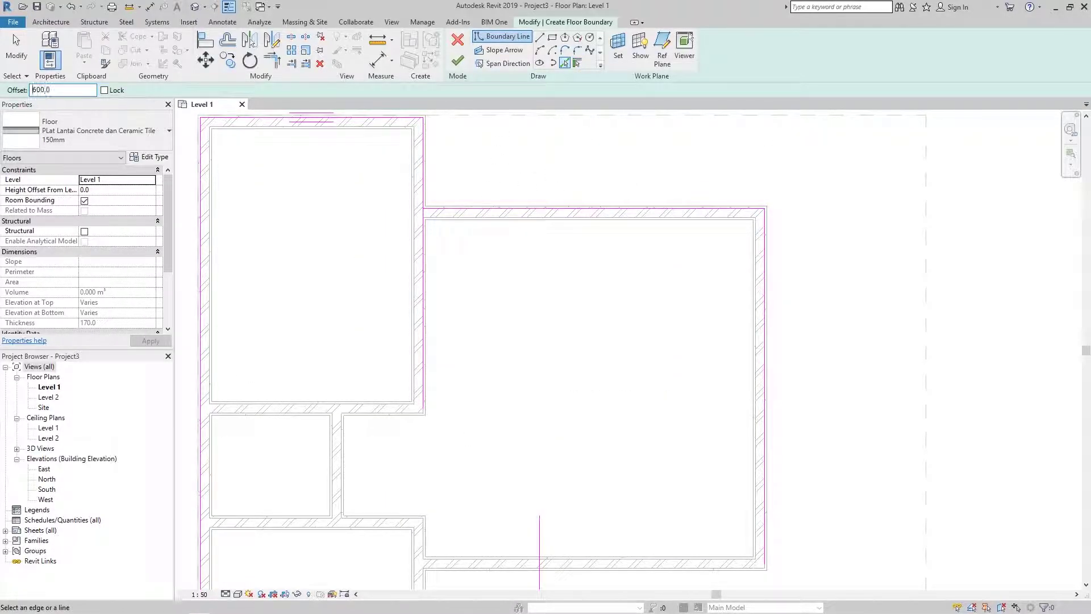
{"action": "key", "text": "Escape"}
Trim/Extend the boundary lines into closed corners and finish the Level 1 floor.
{"action": "key", "text": "t"}
{"action": "key", "text": "r"}
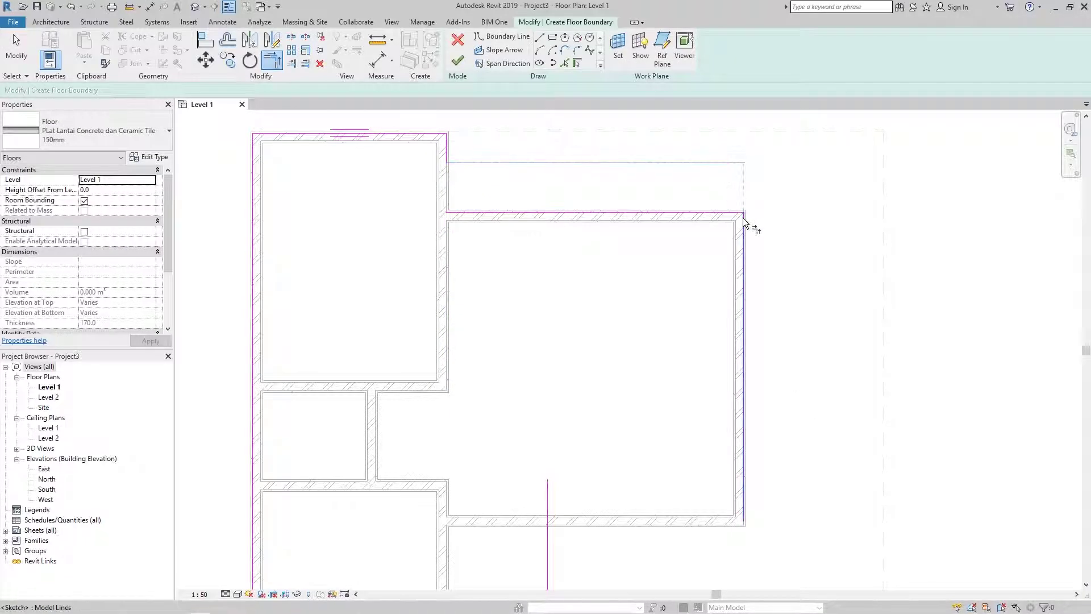
{"action": "scroll", "coordinate": [751, 222], "scroll_direction": "up", "scroll_amount": 2}
{"action": "left_click", "coordinate": [539, 38]}
{"action": "scroll", "coordinate": [708, 227], "scroll_direction": "up", "scroll_amount": 2}
{"action": "scroll", "coordinate": [705, 235], "scroll_direction": "up", "scroll_amount": 1}
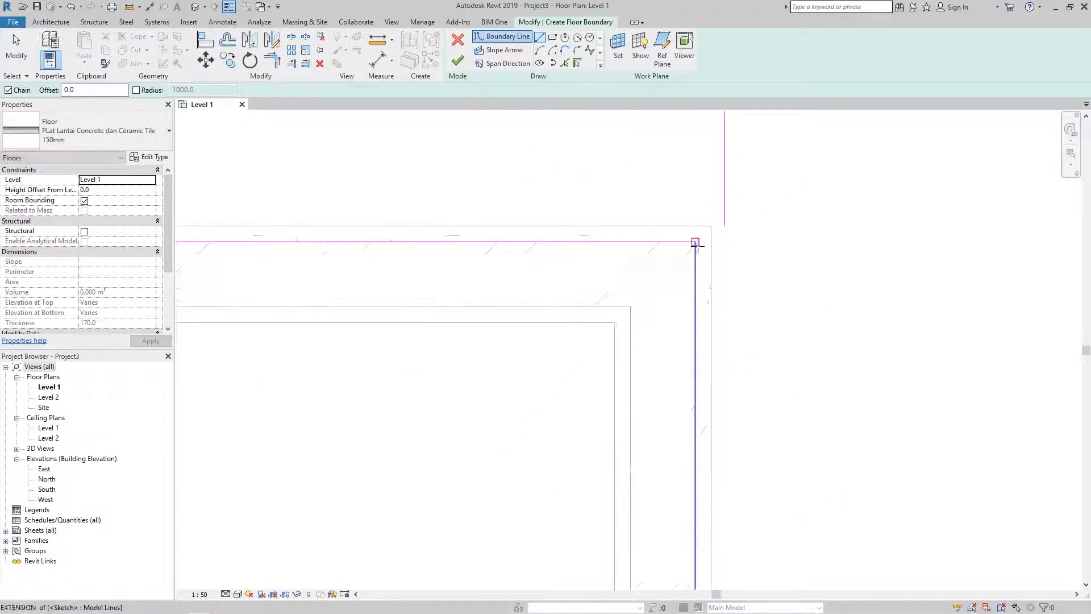
{"action": "key", "text": "Escape"}
{"action": "key", "text": "Escape"}
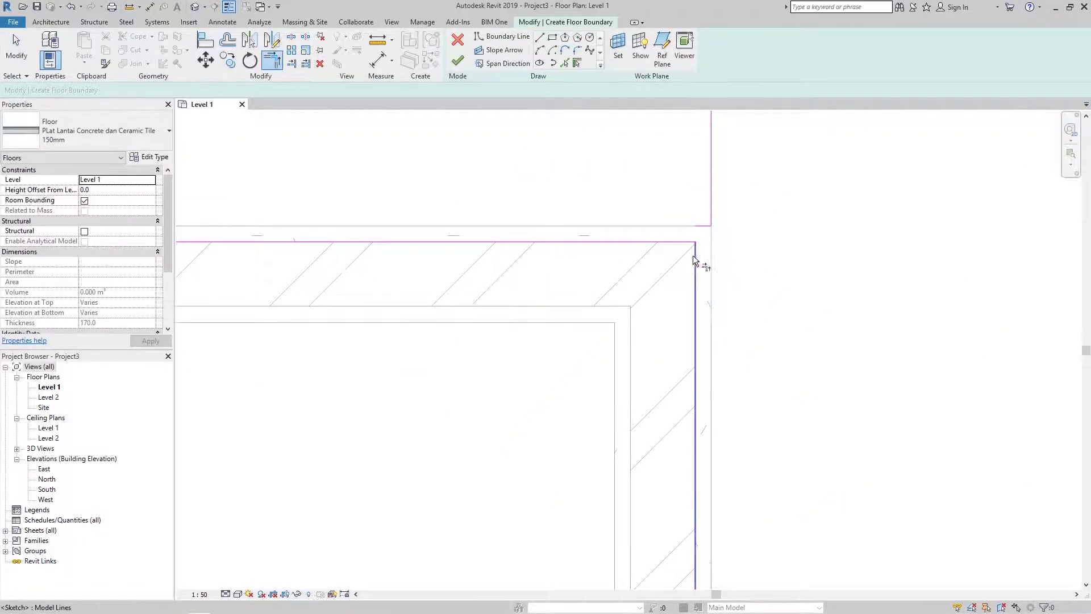
{"action": "scroll", "coordinate": [597, 280], "scroll_direction": "down", "scroll_amount": 4}
{"action": "scroll", "coordinate": [584, 185], "scroll_direction": "up", "scroll_amount": 1}
{"action": "key", "text": "Escape"}
{"action": "scroll", "coordinate": [361, 365], "scroll_direction": "down", "scroll_amount": 2}
{"action": "scroll", "coordinate": [577, 407], "scroll_direction": "down", "scroll_amount": 3}
{"action": "left_click", "coordinate": [458, 61]}
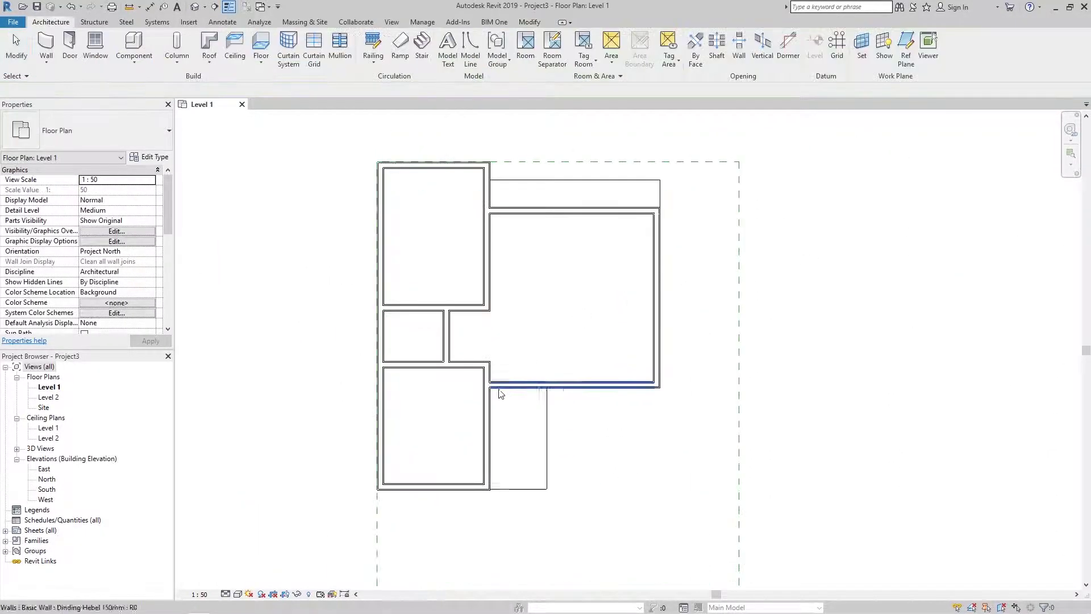
Start a new Gross Building area plan for Level 1.
{"action": "left_click", "coordinate": [612, 57]}
{"action": "left_click", "coordinate": [628, 82]}
{"action": "left_click", "coordinate": [771, 198]}
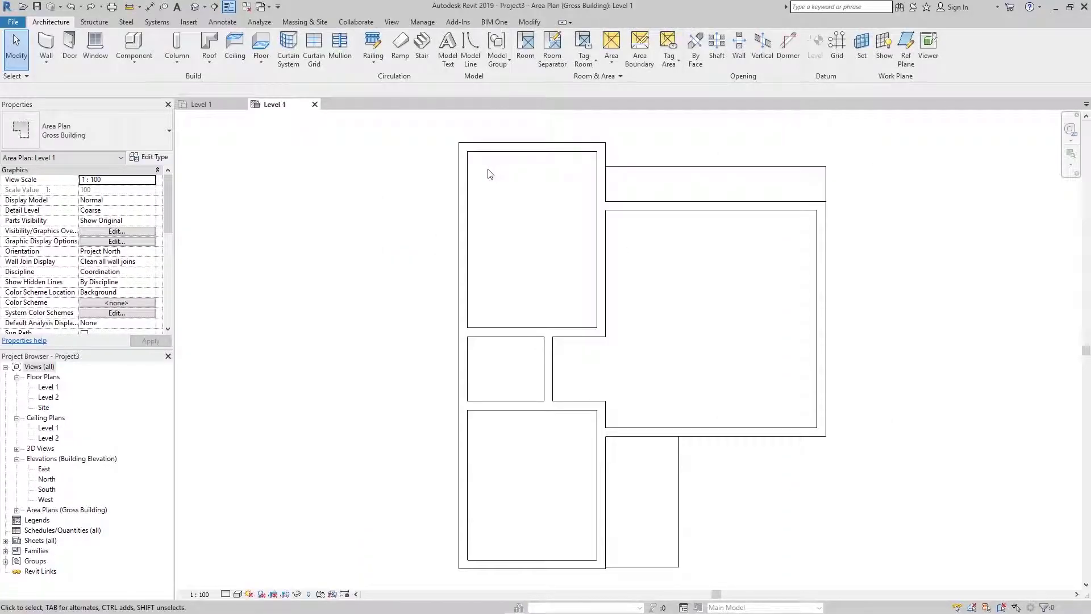
Trace Area Boundary lines around the building outline on the Level 1 area plan.
{"action": "left_click", "coordinate": [640, 49]}
{"action": "left_click", "coordinate": [459, 568]}
{"action": "left_click", "coordinate": [459, 141]}
{"action": "scroll", "coordinate": [460, 141], "scroll_direction": "up", "scroll_amount": 3}
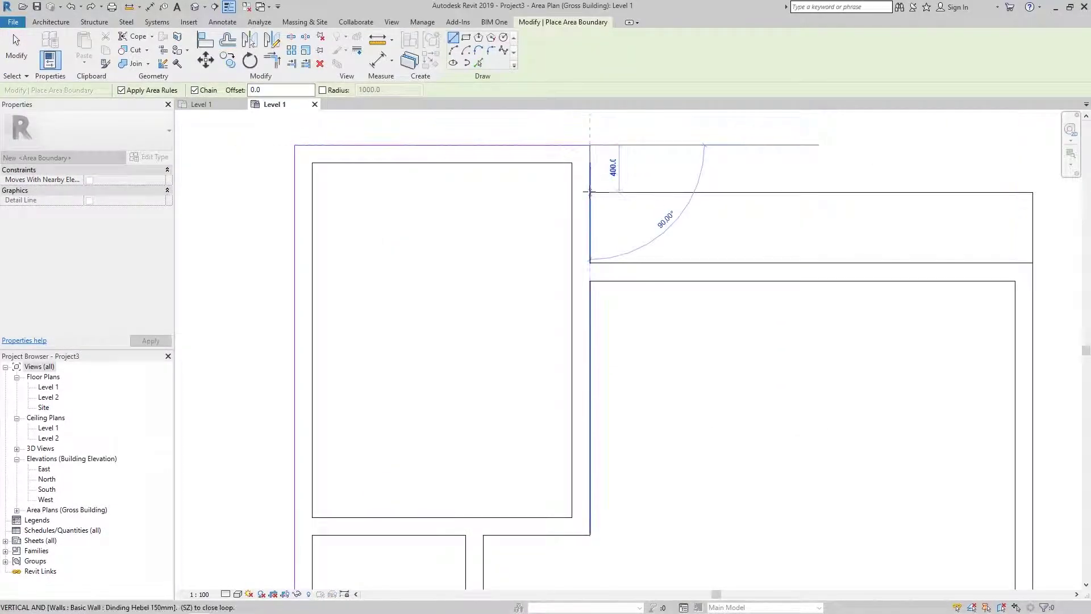
{"action": "scroll", "coordinate": [590, 177], "scroll_direction": "up", "scroll_amount": 3}
{"action": "left_click", "coordinate": [702, 282]}
{"action": "left_click", "coordinate": [731, 475]}
{"action": "left_click", "coordinate": [572, 195]}
{"action": "middle_click_drag", "start_coordinate": [437, 223], "coordinate": [437, 462]}
{"action": "scroll", "coordinate": [436, 462], "scroll_direction": "down", "scroll_amount": 3}
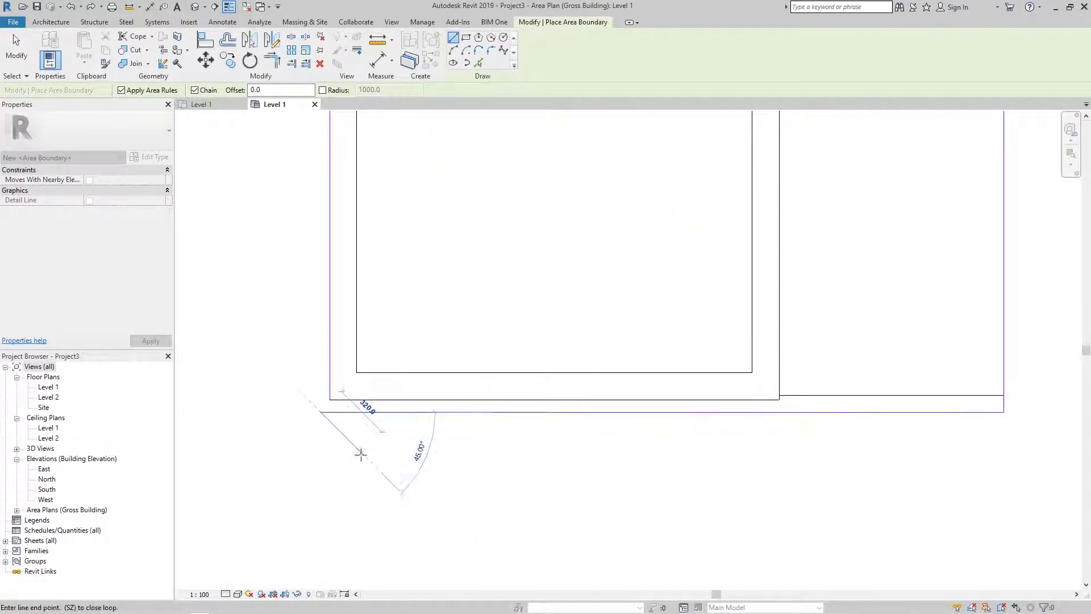
{"action": "key", "text": "Escape"}
{"action": "key", "text": "Escape"}
{"action": "scroll", "coordinate": [667, 382], "scroll_direction": "down", "scroll_amount": 3}
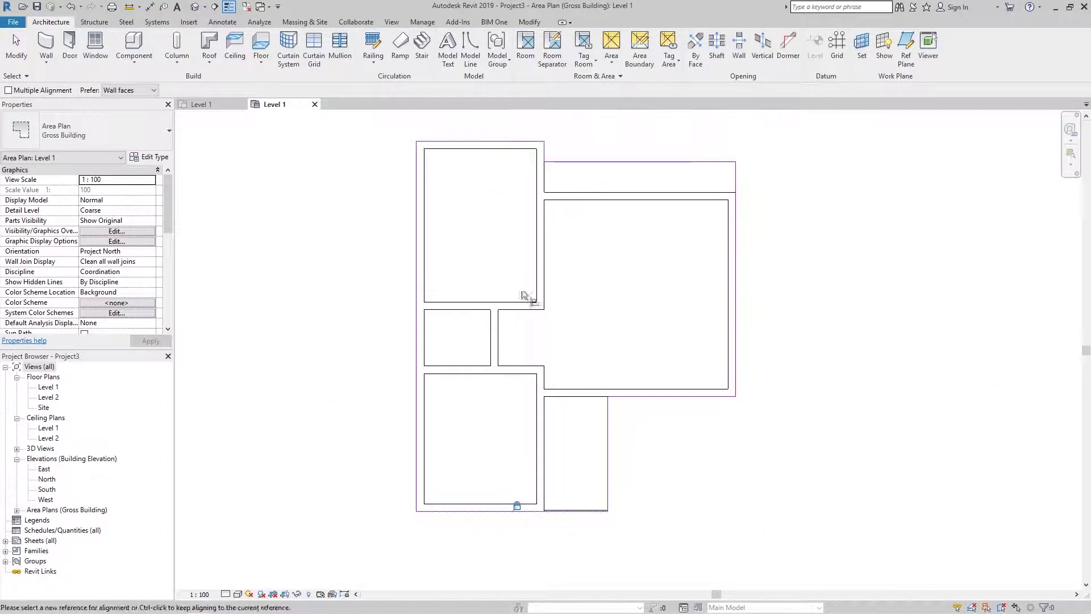
Place a Gross Building area inside the boundary, tagged 36 m².
{"action": "left_click", "coordinate": [612, 42]}
{"action": "left_click", "coordinate": [571, 299]}
{"action": "key", "text": "Escape"}
{"action": "key", "text": "Escape"}
{"action": "scroll", "coordinate": [732, 344], "scroll_direction": "up", "scroll_amount": 3}
{"action": "scroll", "coordinate": [733, 343], "scroll_direction": "down", "scroll_amount": 3}
{"action": "scroll", "coordinate": [595, 322], "scroll_direction": "up", "scroll_amount": 3}
{"action": "key", "text": "Tab"}
{"action": "left_click", "coordinate": [600, 419]}
{"action": "key", "text": "Escape"}
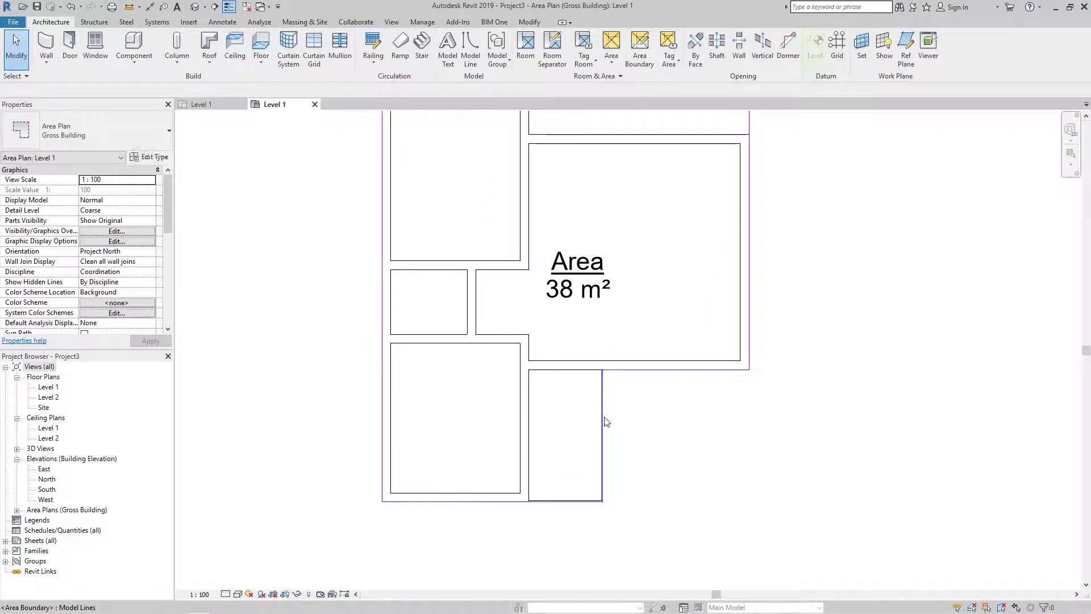
{"action": "left_click", "coordinate": [461, 52]}
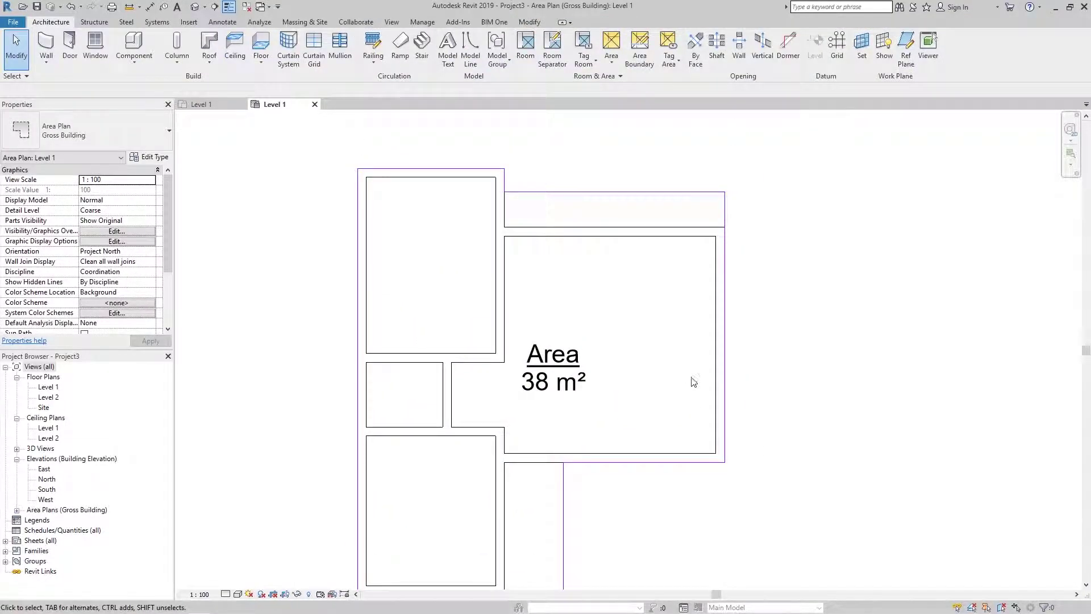
Move the right exterior wall to a 3500 distance.
{"action": "left_click", "coordinate": [726, 398]}
{"action": "scroll", "coordinate": [738, 398], "scroll_direction": "up", "scroll_amount": 2}
{"action": "left_click", "coordinate": [597, 496]}
{"action": "type", "text": "3500"}
{"action": "key", "text": "Return"}
{"action": "key", "text": "Escape"}
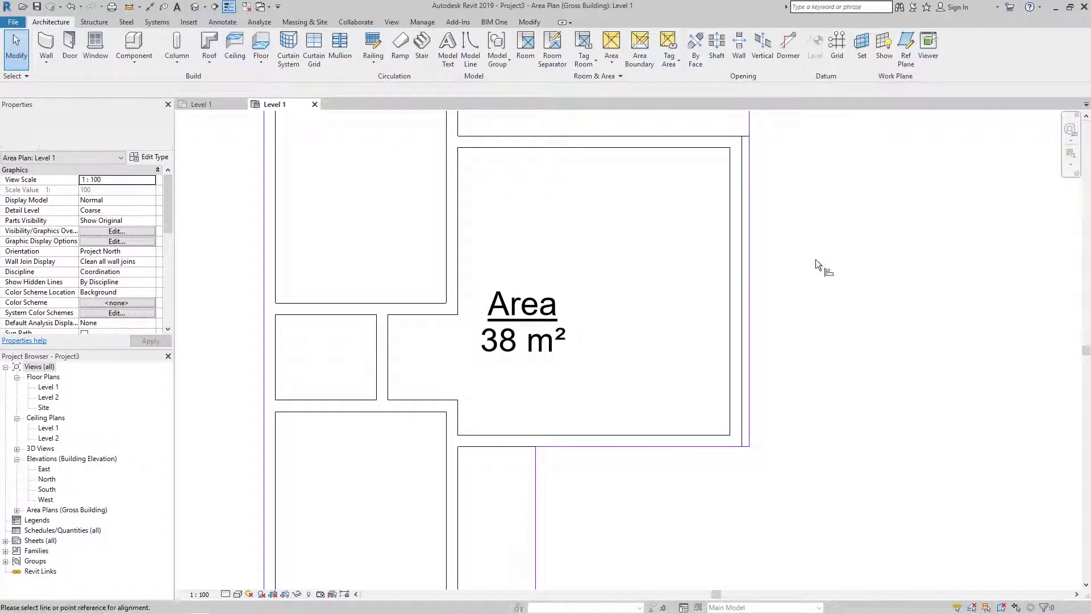
Open the floor boundary for editing, then leave it unchanged.
{"action": "middle_click_drag", "start_coordinate": [752, 116], "coordinate": [730, 287]}
{"action": "double_click", "coordinate": [729, 287]}
{"action": "scroll", "coordinate": [729, 287], "scroll_direction": "up", "scroll_amount": 2}
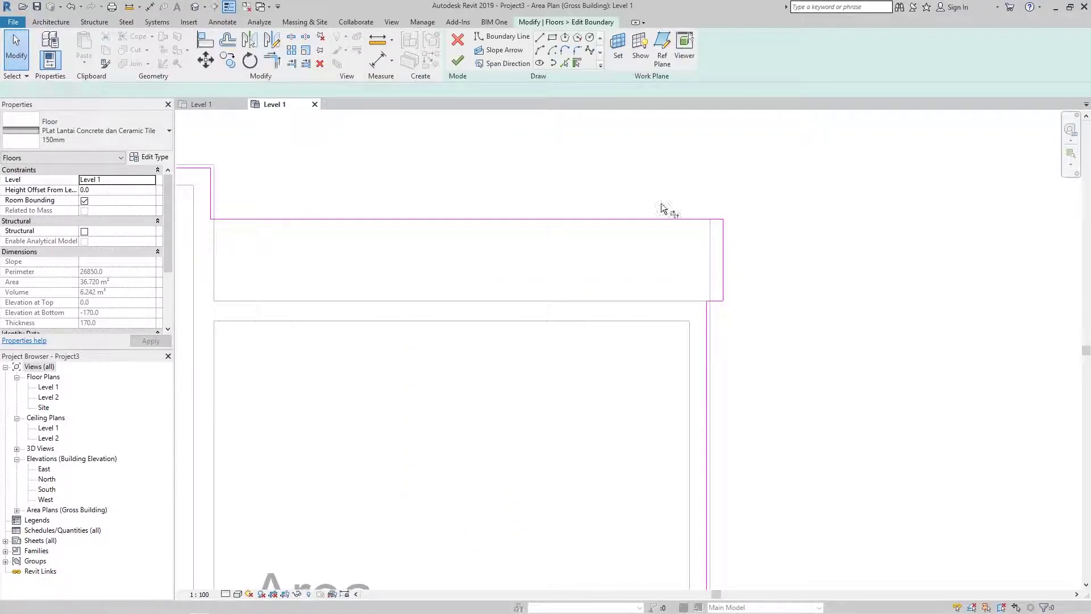
{"action": "left_click", "coordinate": [457, 61]}
{"action": "scroll", "coordinate": [709, 351], "scroll_direction": "down", "scroll_amount": 1}
Reset the right exterior wall distance to 3400 and return to the Level 1 floor plan.
{"action": "left_click", "coordinate": [662, 381]}
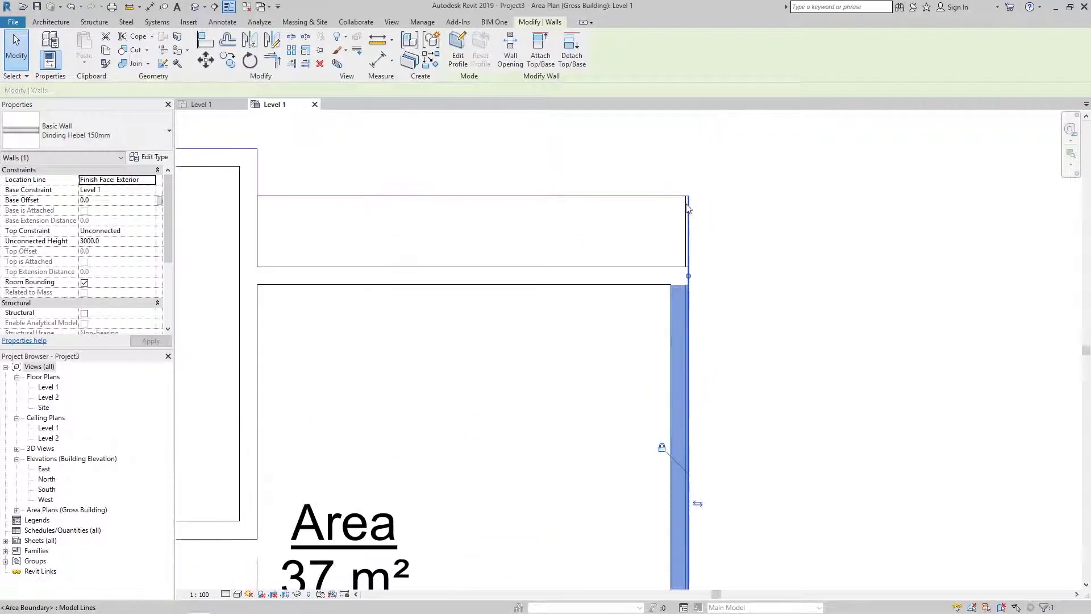
{"action": "type", "text": "3400"}
{"action": "key", "text": "Return"}
{"action": "scroll", "coordinate": [608, 523], "scroll_direction": "down", "scroll_amount": 3}
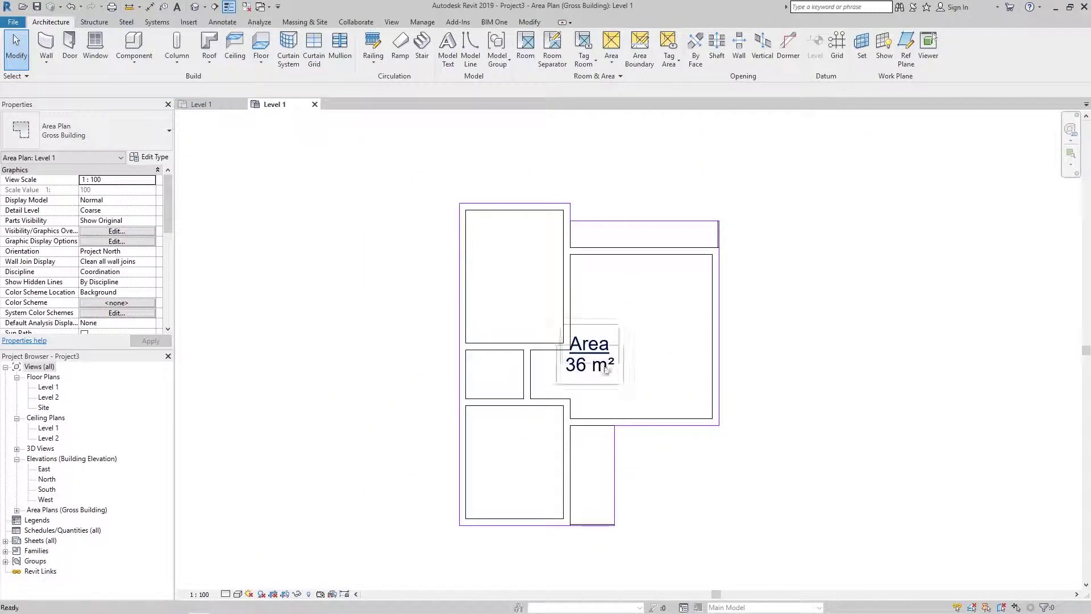
{"action": "double_click", "coordinate": [45, 387]}
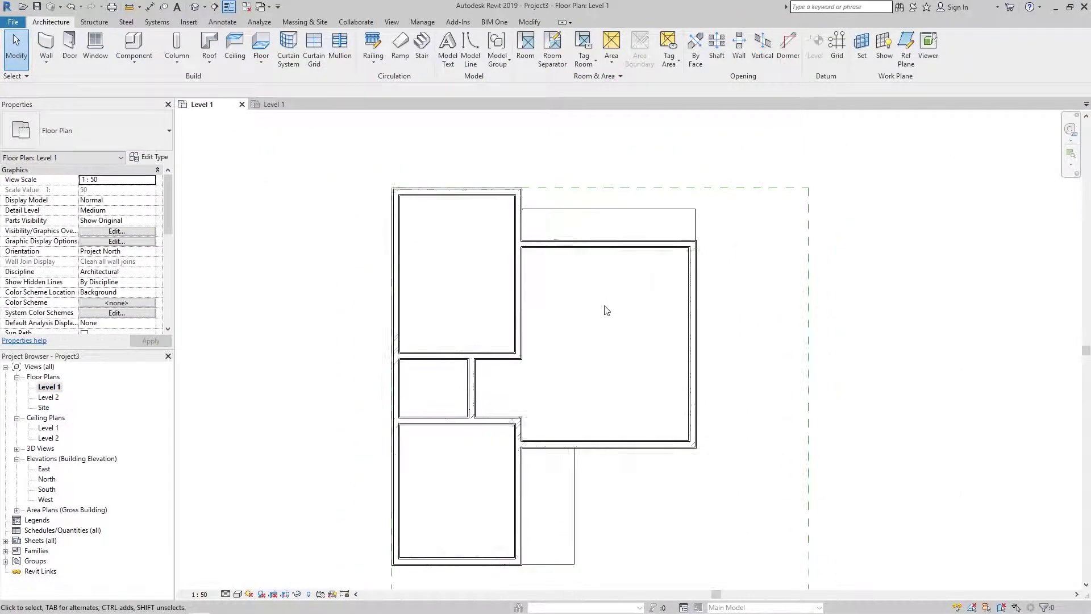
Duplicate the Single-Standard Frame 800 x 2000 door as a new 900 x 2400 type.
{"action": "left_click", "coordinate": [69, 45]}
{"action": "left_click", "coordinate": [85, 130]}
{"action": "left_click", "coordinate": [34, 310]}
{"action": "left_click", "coordinate": [140, 157]}
{"action": "left_click", "coordinate": [800, 153]}
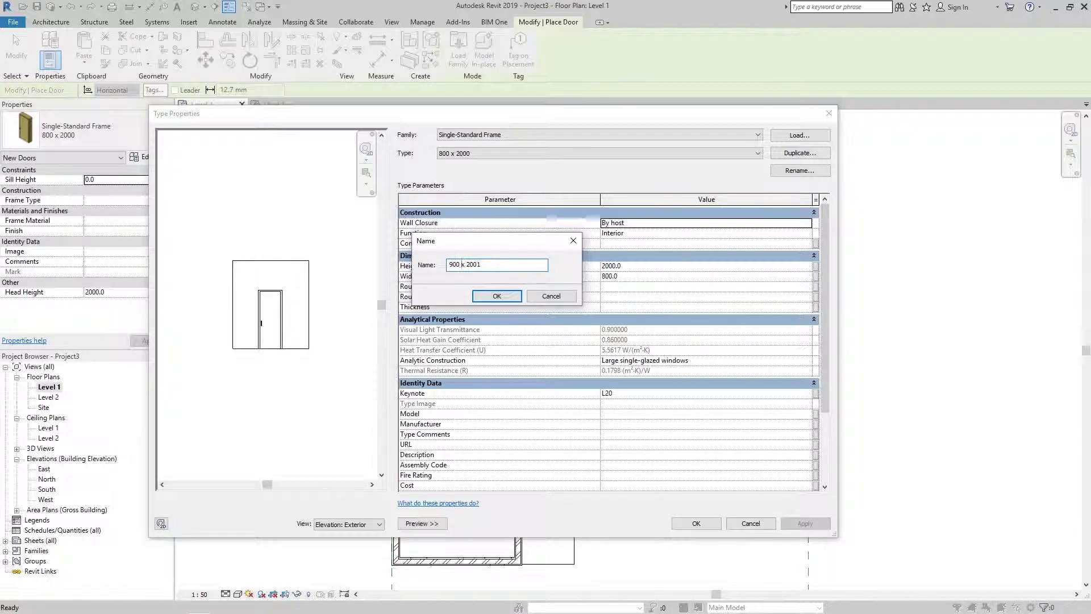
{"action": "type", "text": "0"}
{"action": "key", "text": "Return"}
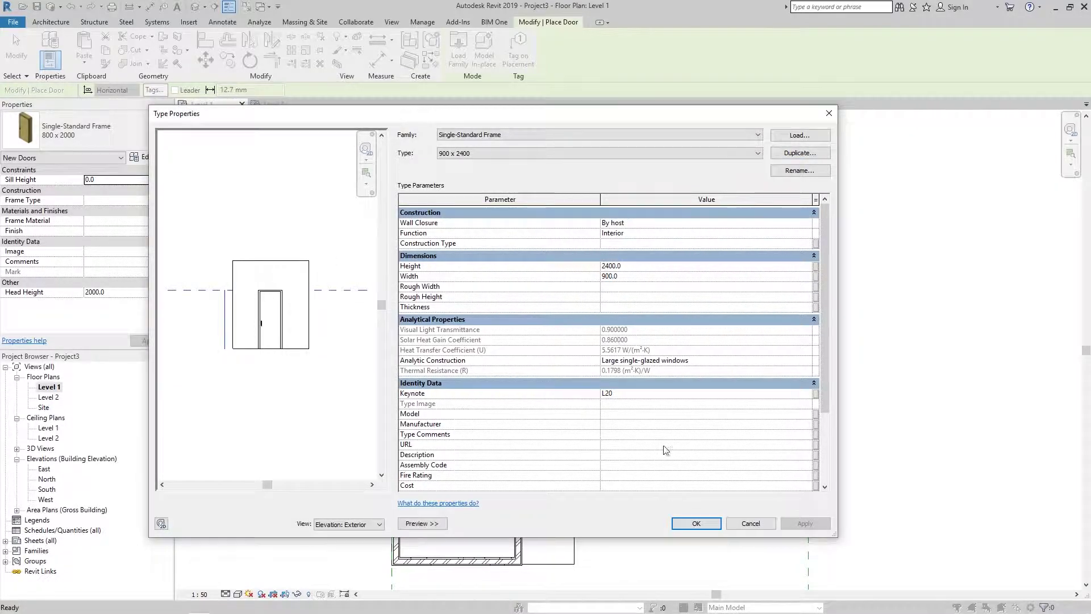
{"action": "key", "text": "Return"}
Place the 900 x 2400 door in the entrance wall and inspect the adjacent walls.
{"action": "left_click", "coordinate": [546, 444]}
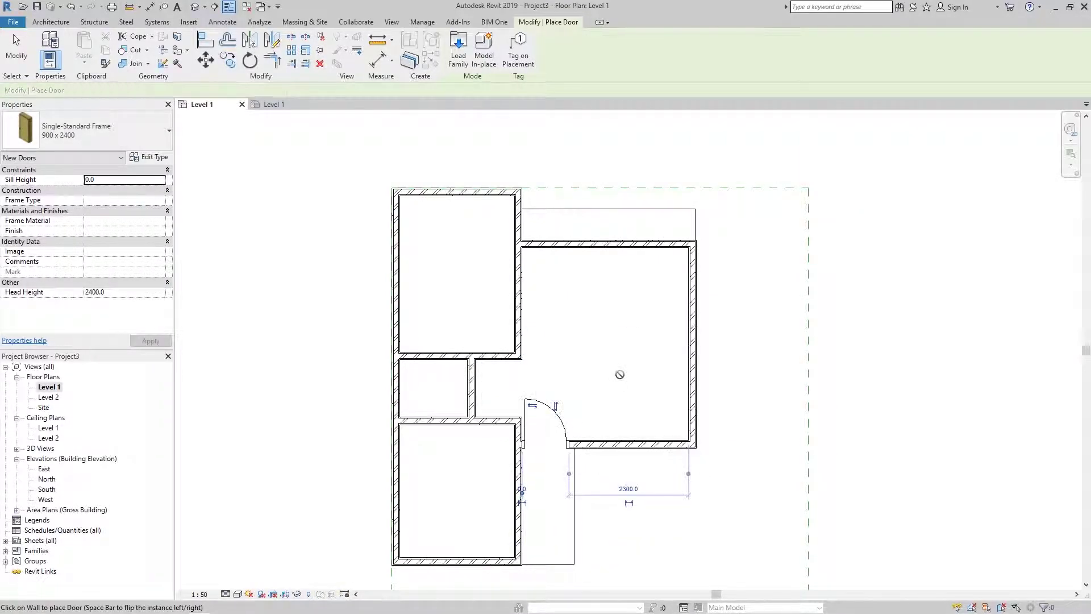
{"action": "key", "text": "Escape"}
{"action": "key", "text": "Escape"}
{"action": "left_click", "coordinate": [497, 354]}
{"action": "middle_click_drag", "start_coordinate": [466, 324], "coordinate": [483, 233]}
{"action": "scroll", "coordinate": [479, 458], "scroll_direction": "up", "scroll_amount": 1}
{"action": "left_click", "coordinate": [480, 473]}
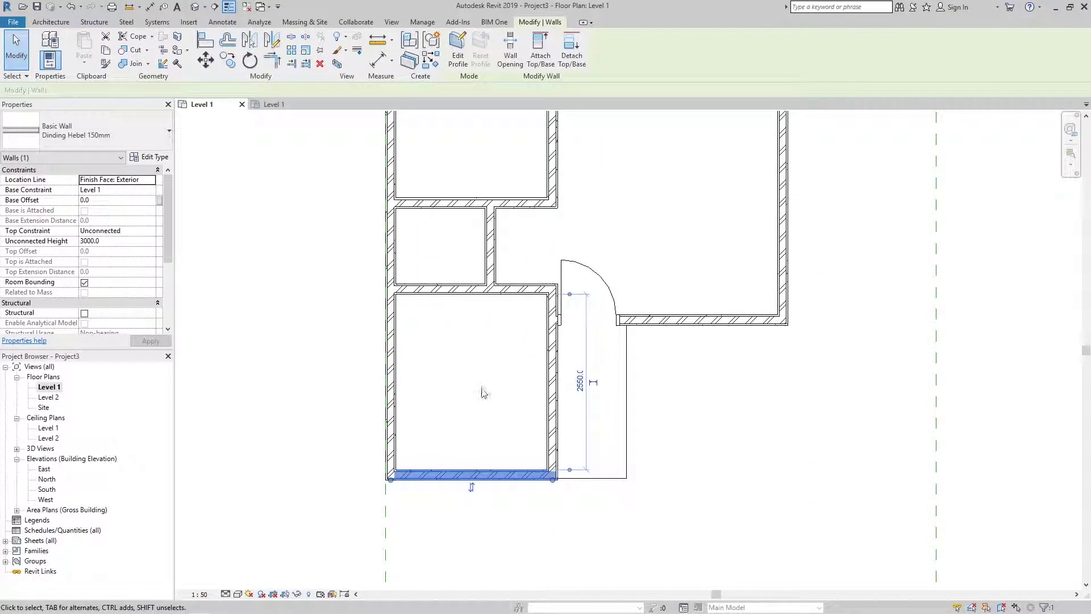
{"action": "scroll", "coordinate": [454, 370], "scroll_direction": "down", "scroll_amount": 2}
{"action": "left_click", "coordinate": [707, 372]}
{"action": "scroll", "coordinate": [591, 312], "scroll_direction": "up", "scroll_amount": 3}
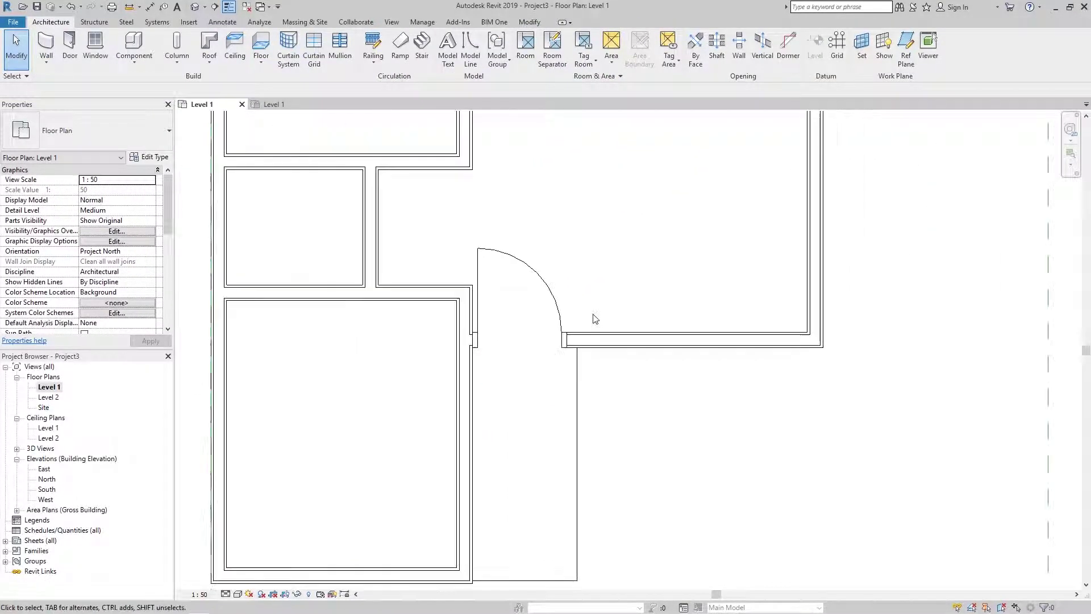
{"action": "scroll", "coordinate": [585, 471], "scroll_direction": "down", "scroll_amount": 3}
Change the 2100 distance of the wall right of the door.
{"action": "left_click", "coordinate": [585, 472]}
{"action": "left_click", "coordinate": [512, 554]}
{"action": "scroll", "coordinate": [641, 422], "scroll_direction": "up", "scroll_amount": 1}
{"action": "key", "text": "Return"}
{"action": "scroll", "coordinate": [634, 450], "scroll_direction": "down", "scroll_amount": 2}
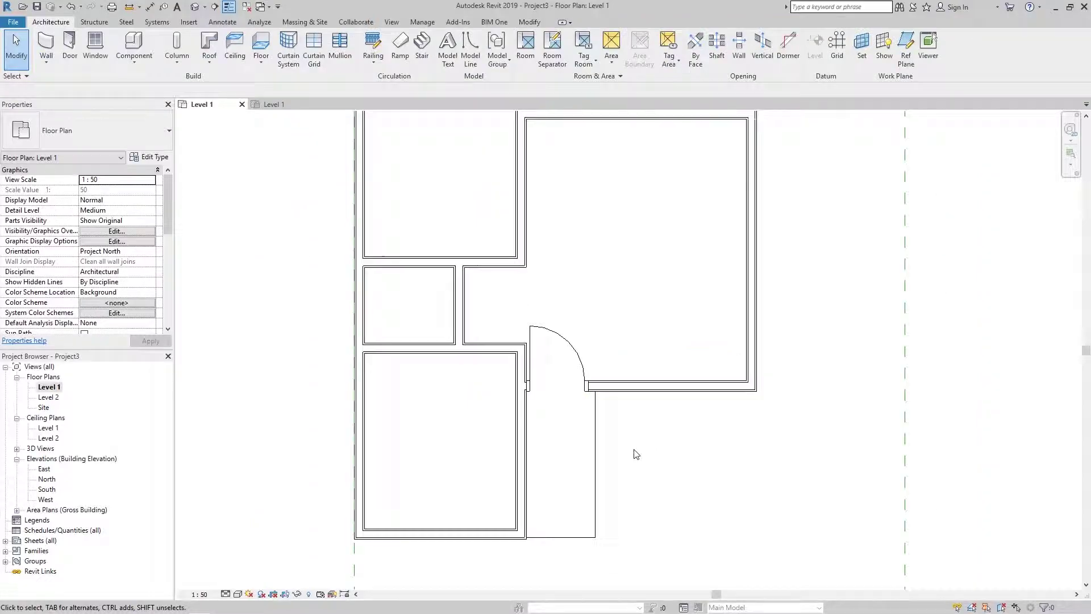
{"action": "scroll", "coordinate": [480, 370], "scroll_direction": "up", "scroll_amount": 1}
Move the vertical wall beside the door to a 1050 distance.
{"action": "left_click", "coordinate": [497, 384]}
{"action": "scroll", "coordinate": [497, 384], "scroll_direction": "up", "scroll_amount": 1}
{"action": "left_click", "coordinate": [467, 273]}
{"action": "type", "text": "1050"}
{"action": "key", "text": "Return"}
{"action": "key", "text": "Escape"}
{"action": "scroll", "coordinate": [551, 386], "scroll_direction": "up", "scroll_amount": 2}
{"action": "scroll", "coordinate": [551, 386], "scroll_direction": "down", "scroll_amount": 1}
{"action": "scroll", "coordinate": [519, 239], "scroll_direction": "up", "scroll_amount": 2}
{"action": "scroll", "coordinate": [567, 358], "scroll_direction": "down", "scroll_amount": 2}
Stretch the floor boundary's right edge to the moved wall and finish the edit.
{"action": "left_click", "coordinate": [616, 378]}
{"action": "left_click", "coordinate": [463, 56]}
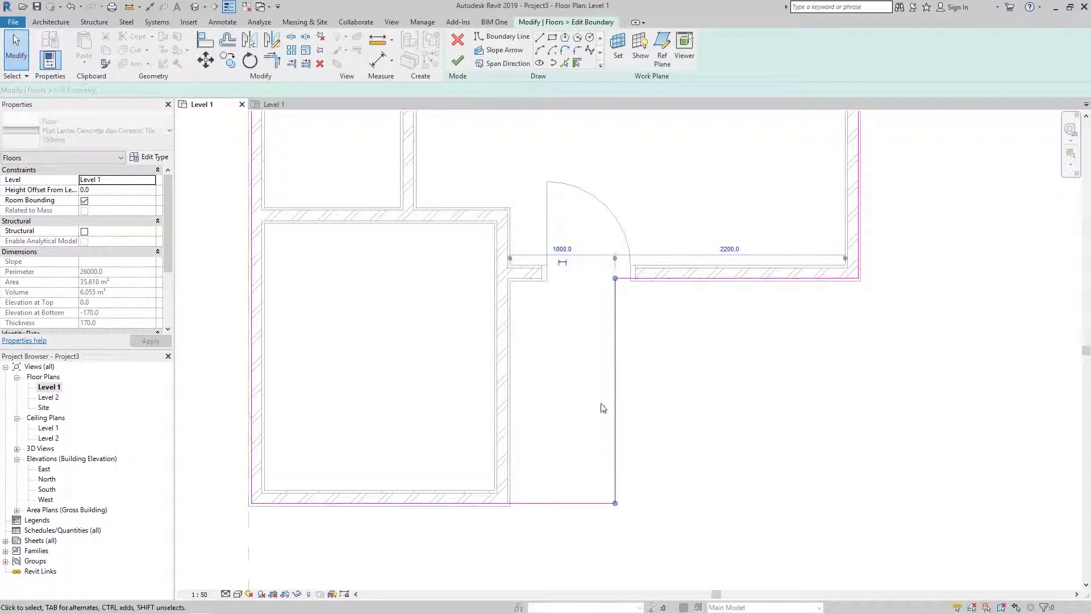
{"action": "left_click_drag", "start_coordinate": [616, 341], "coordinate": [646, 268]}
{"action": "left_click", "coordinate": [459, 57]}
{"action": "scroll", "coordinate": [541, 243], "scroll_direction": "down", "scroll_amount": 1}
{"action": "scroll", "coordinate": [584, 304], "scroll_direction": "down", "scroll_amount": 1}
{"action": "scroll", "coordinate": [585, 304], "scroll_direction": "up", "scroll_amount": 1}
Reposition the wall right of the entrance door using its temporary dimension.
{"action": "left_click", "coordinate": [637, 324]}
{"action": "scroll", "coordinate": [623, 304], "scroll_direction": "down", "scroll_amount": 1}
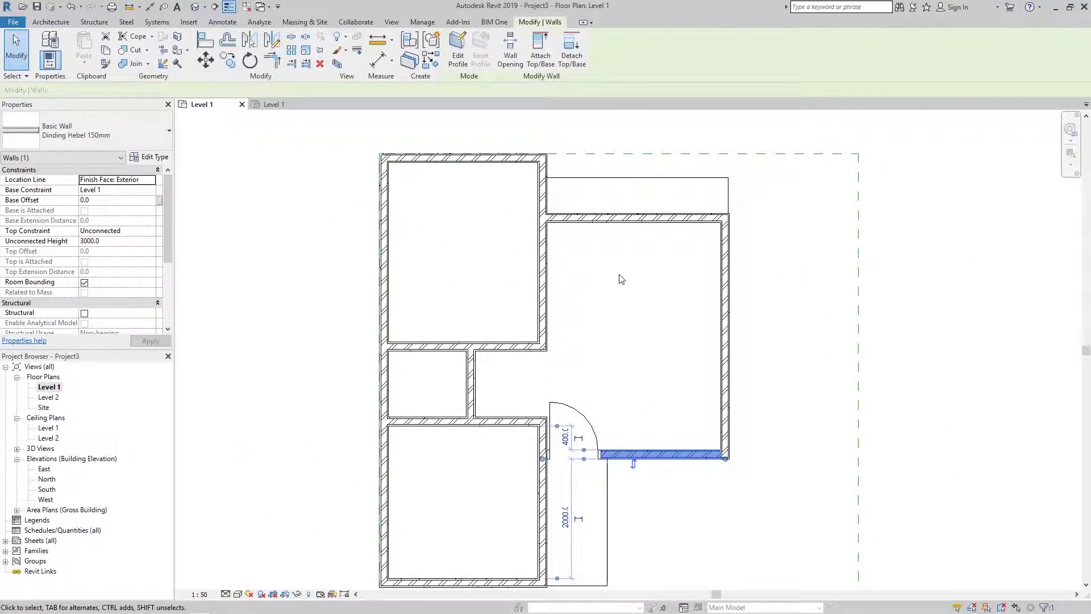
{"action": "middle_click_drag", "start_coordinate": [619, 390], "coordinate": [620, 261]}
{"action": "scroll", "coordinate": [614, 326], "scroll_direction": "up", "scroll_amount": 1}
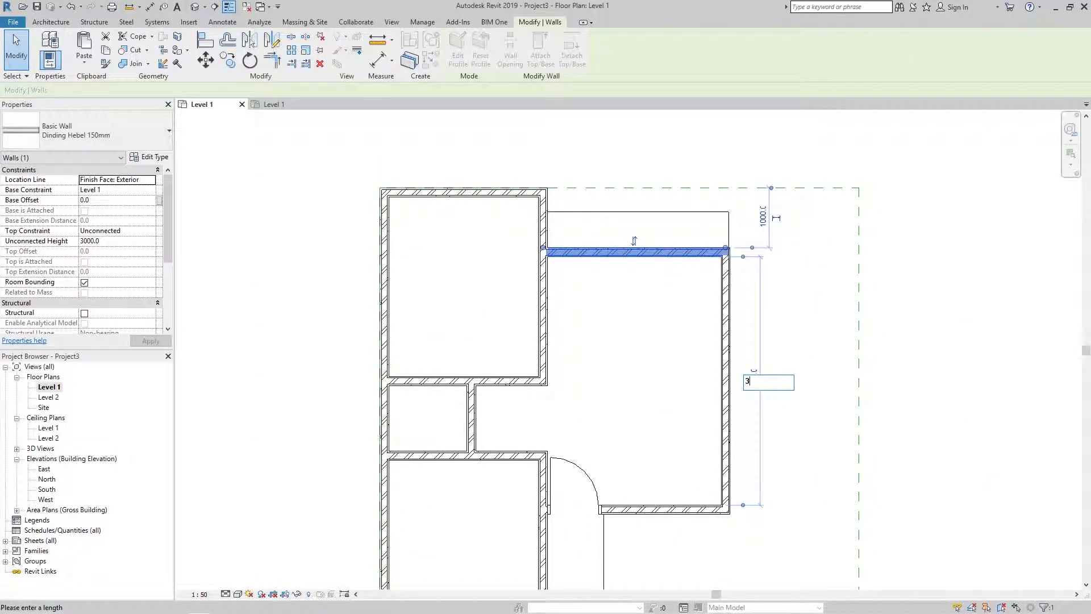
{"action": "key", "text": "Return"}
{"action": "scroll", "coordinate": [525, 342], "scroll_direction": "down", "scroll_amount": 1}
{"action": "scroll", "coordinate": [525, 341], "scroll_direction": "up", "scroll_amount": 1}
Start the Door tool with DR and create a 700 x 2400 door type.
{"action": "key", "text": "d"}
{"action": "key", "text": "r"}
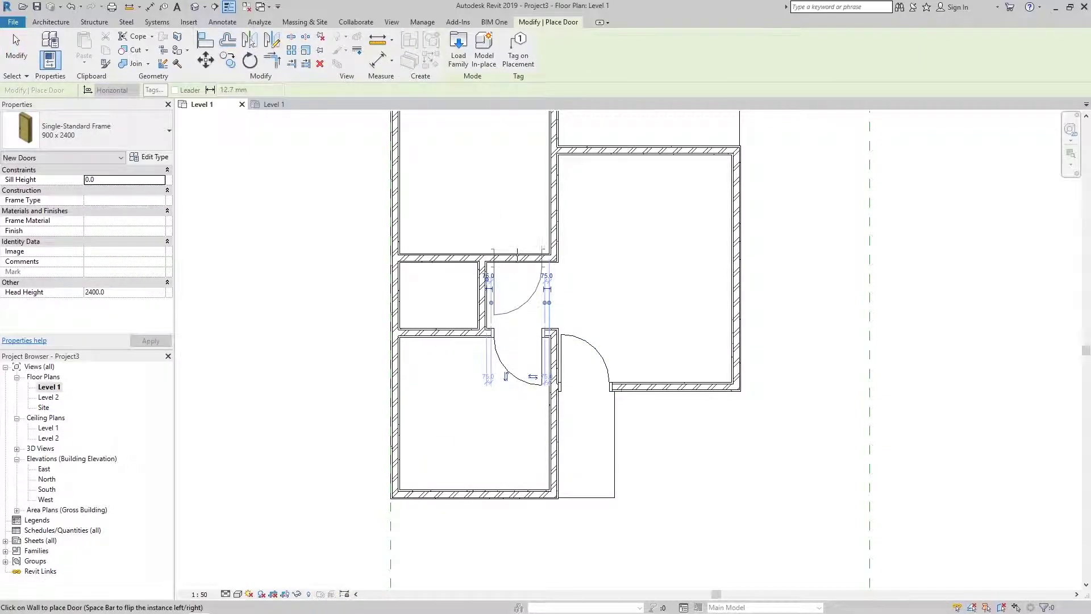
{"action": "scroll", "coordinate": [537, 229], "scroll_direction": "up", "scroll_amount": 2}
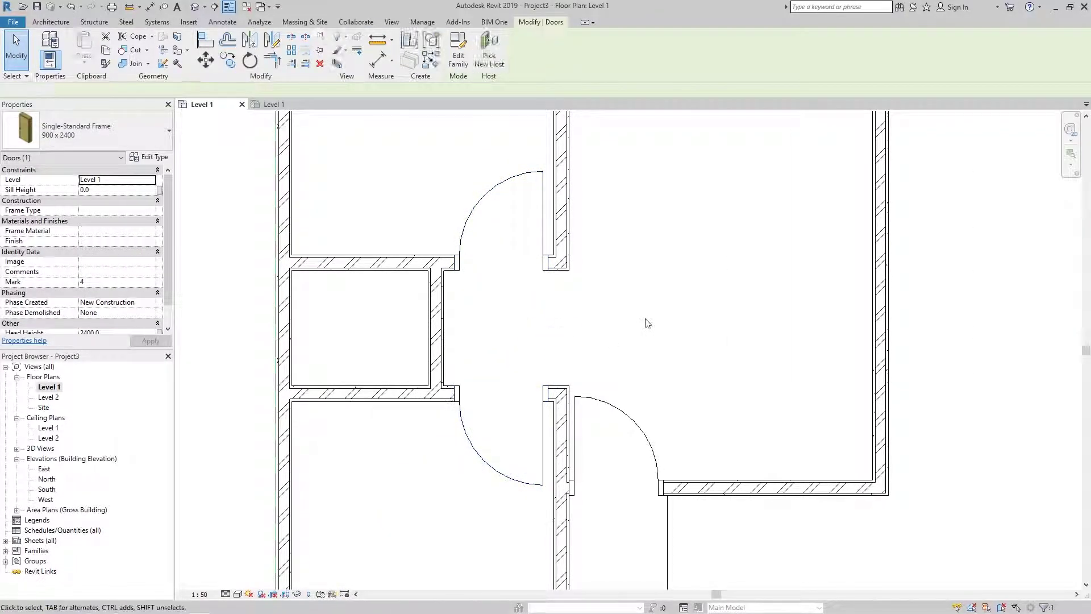
{"action": "key", "text": "Escape"}
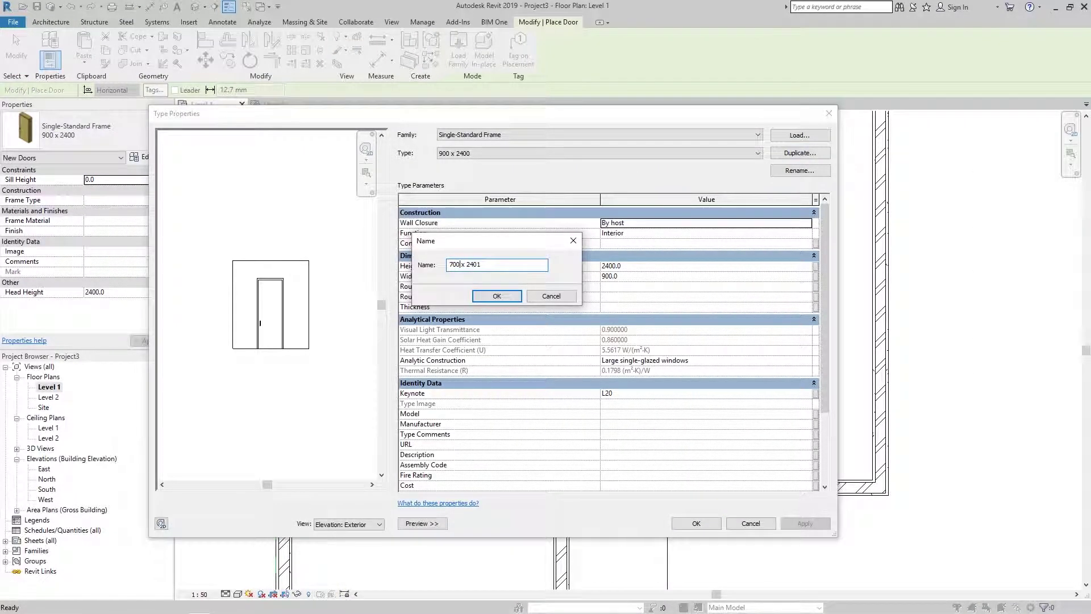
{"action": "key", "text": "Return"}
{"action": "left_click", "coordinate": [643, 277]}
{"action": "left_click", "coordinate": [719, 526]}
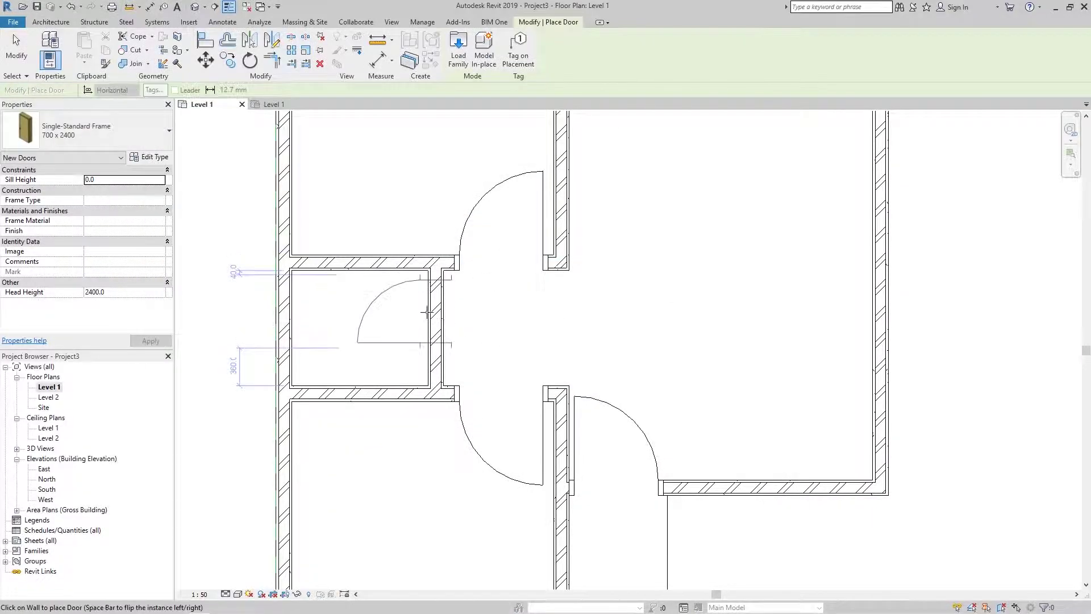
End door placement and inspect the lower and right room walls.
{"action": "key", "text": "Escape"}
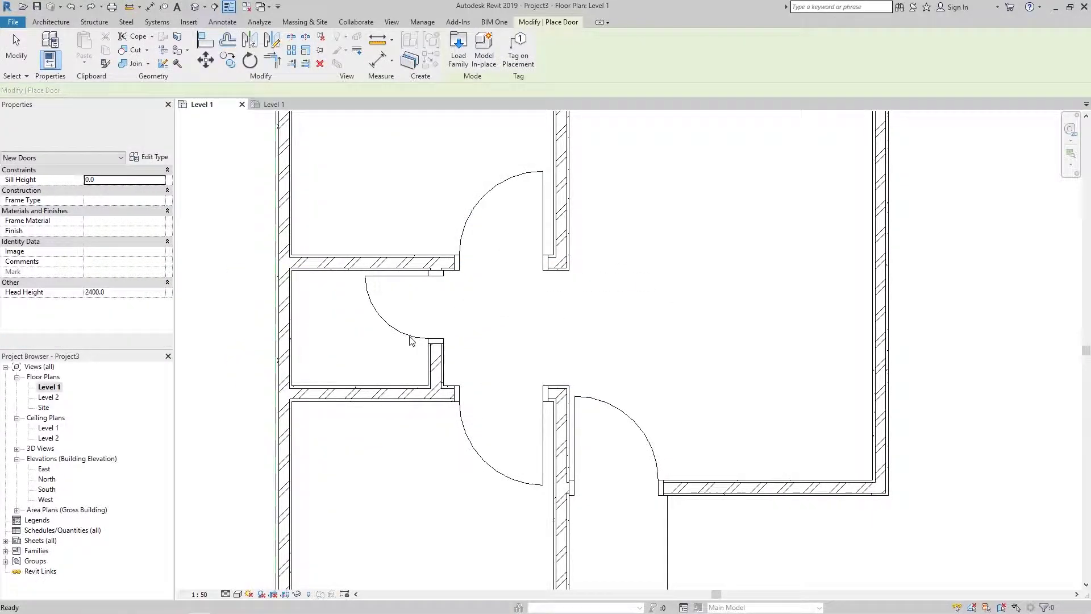
{"action": "key", "text": "Escape"}
{"action": "scroll", "coordinate": [613, 305], "scroll_direction": "down", "scroll_amount": 2}
{"action": "left_click", "coordinate": [454, 521]}
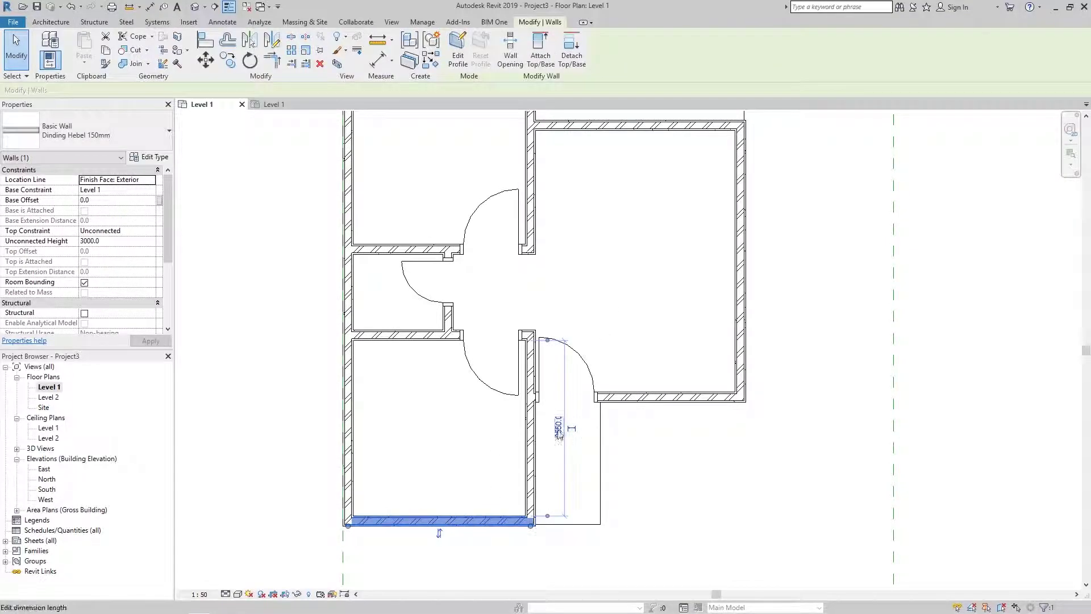
{"action": "middle_click_drag", "start_coordinate": [636, 453], "coordinate": [595, 567]}
{"action": "left_click", "coordinate": [640, 244]}
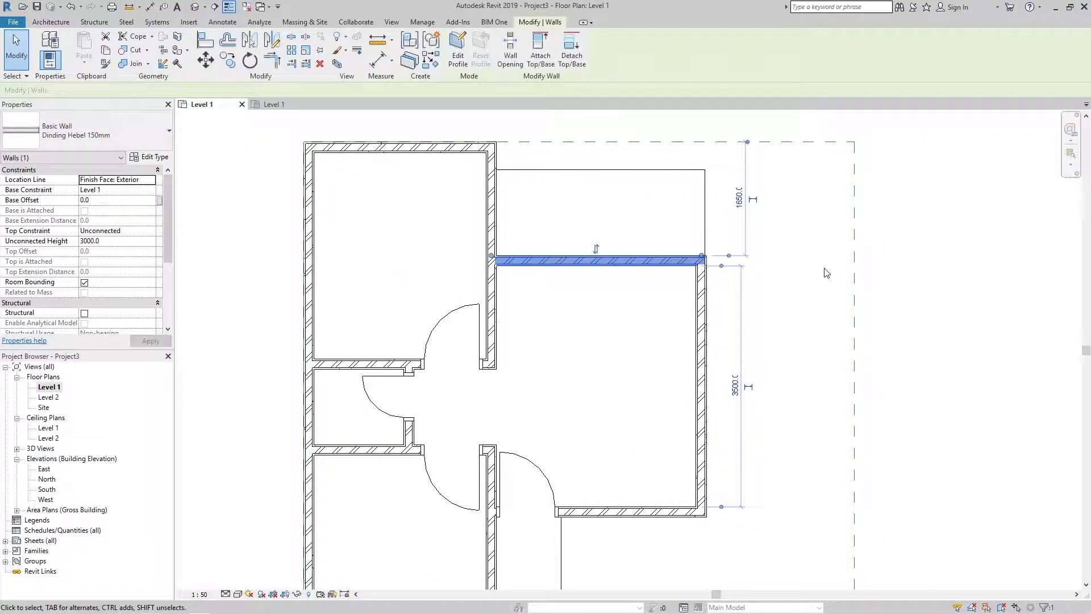
{"action": "left_click", "coordinate": [801, 305]}
Open the Level 1 gross area plan and edit the floor's top boundary distance.
{"action": "double_click", "coordinate": [47, 520]}
{"action": "scroll", "coordinate": [507, 215], "scroll_direction": "up", "scroll_amount": 5}
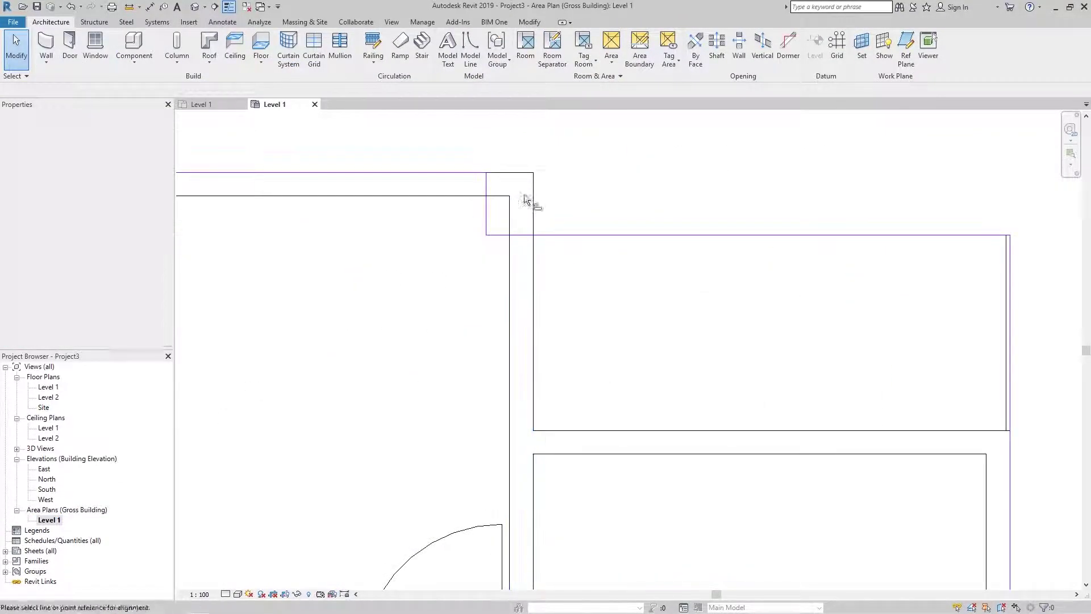
{"action": "scroll", "coordinate": [516, 364], "scroll_direction": "down", "scroll_amount": 3}
{"action": "scroll", "coordinate": [688, 365], "scroll_direction": "down", "scroll_amount": 2}
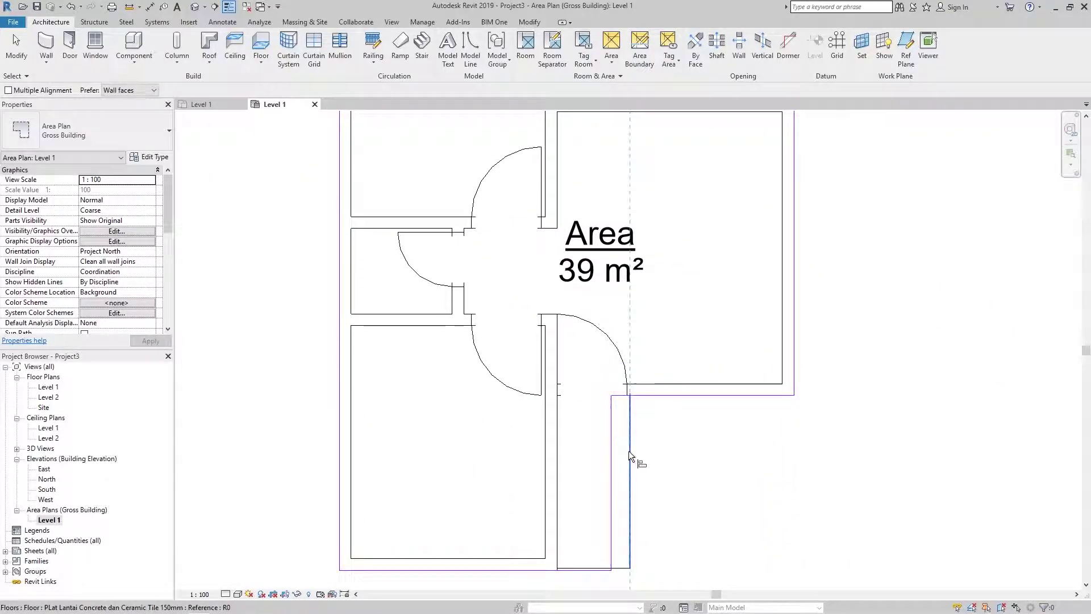
{"action": "scroll", "coordinate": [622, 345], "scroll_direction": "down", "scroll_amount": 3}
{"action": "left_click", "coordinate": [676, 237]}
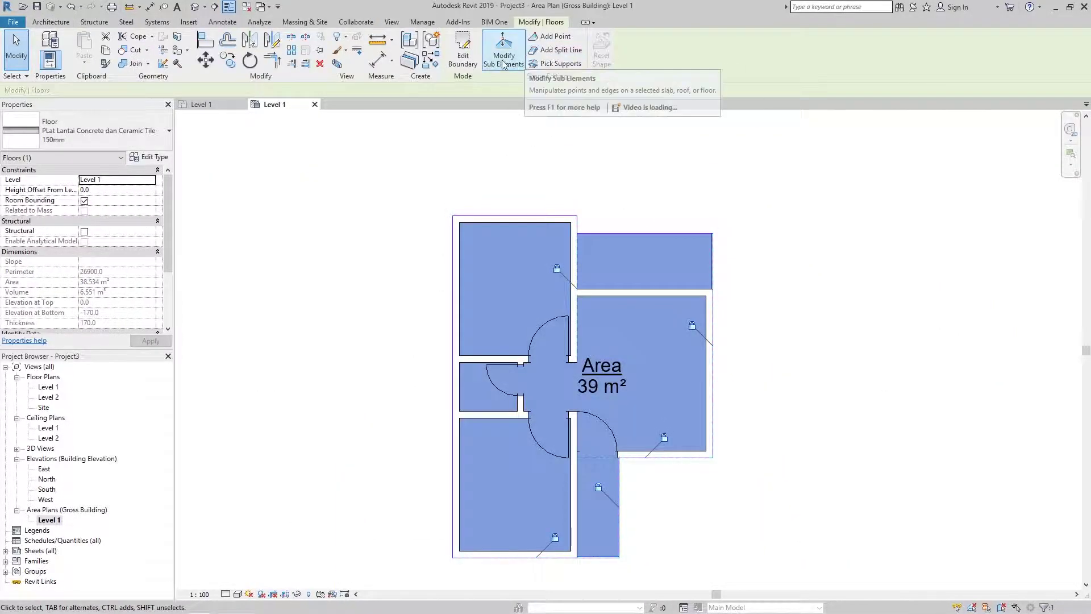
{"action": "left_click", "coordinate": [505, 49]}
{"action": "left_click", "coordinate": [652, 218]}
{"action": "left_click", "coordinate": [514, 258]}
{"action": "type", "text": "8"}
{"action": "left_click", "coordinate": [457, 61]}
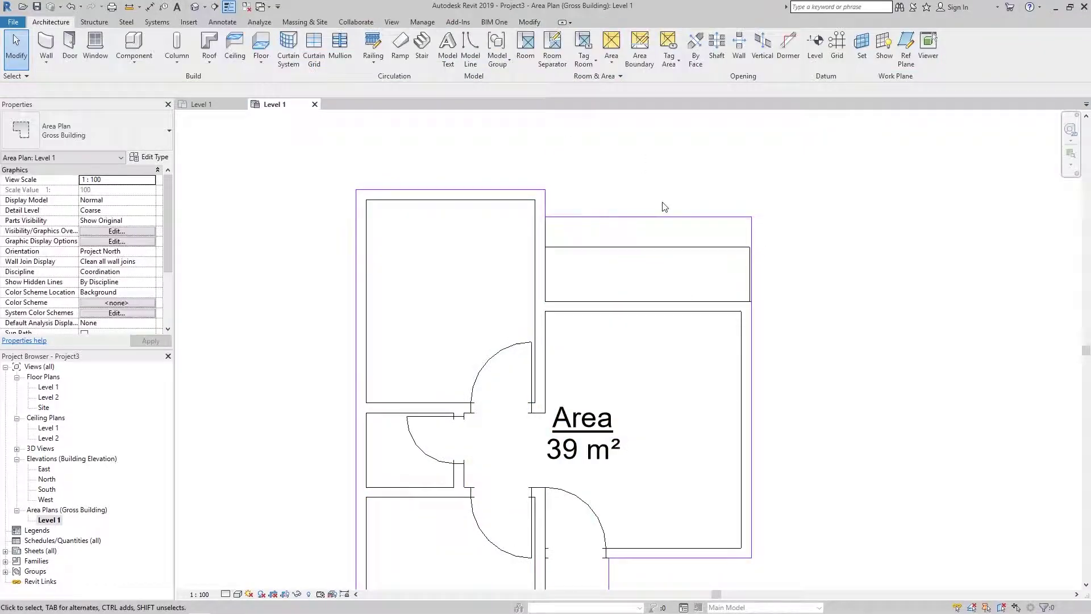
Move the area's right wall left to a 2800 distance.
{"action": "scroll", "coordinate": [664, 217], "scroll_direction": "down", "scroll_amount": 2}
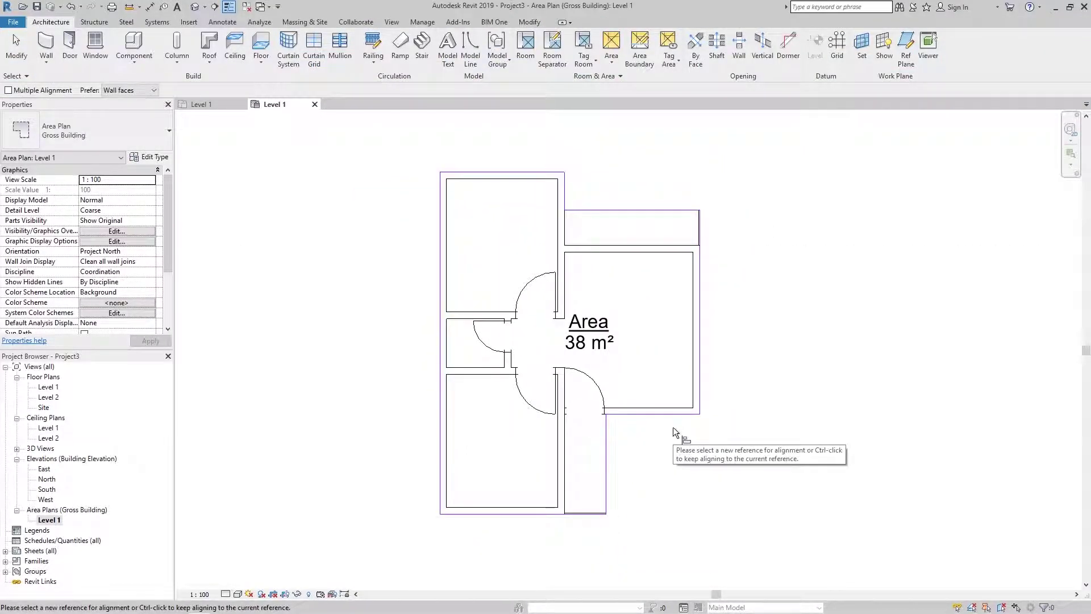
{"action": "key", "text": "Escape"}
{"action": "left_click", "coordinate": [682, 342]}
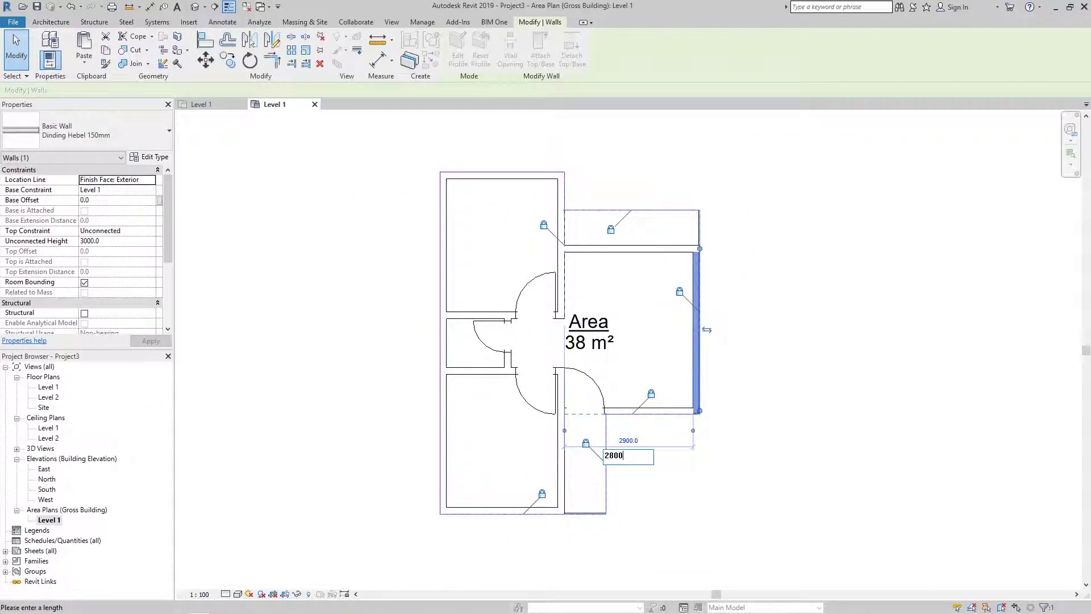
{"action": "key", "text": "Return"}
{"action": "left_click", "coordinate": [630, 234]}
Adjust the floor's top boundary line distance and finish the boundary edit.
{"action": "left_click", "coordinate": [646, 216]}
{"action": "double_click", "coordinate": [604, 215]}
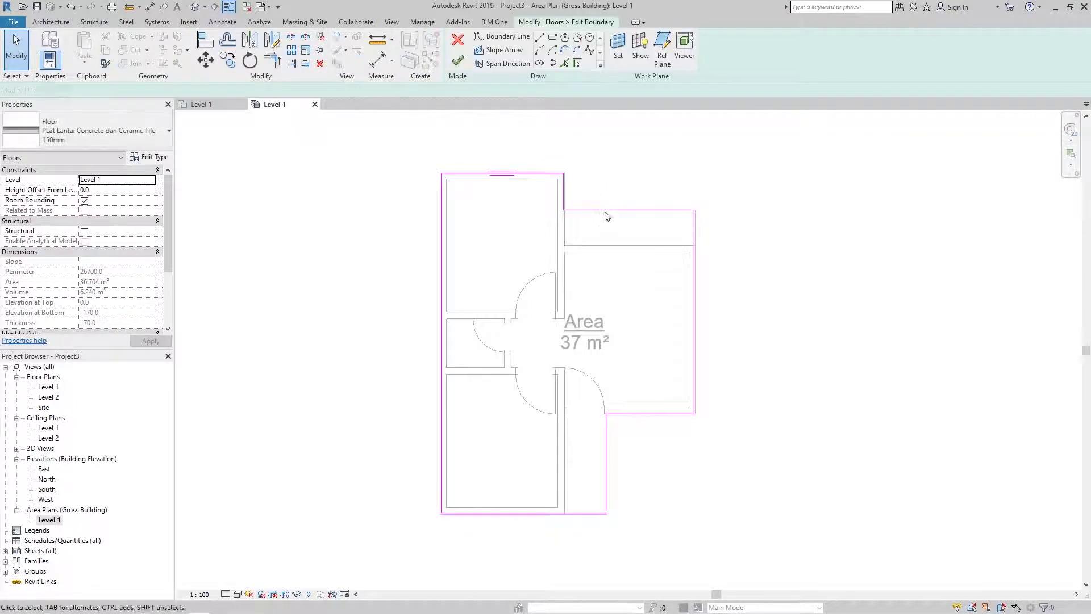
{"action": "left_click", "coordinate": [625, 210]}
{"action": "left_click", "coordinate": [533, 224]}
{"action": "type", "text": "600.0"}
{"action": "left_click", "coordinate": [462, 64]}
{"action": "left_click", "coordinate": [879, 594]}
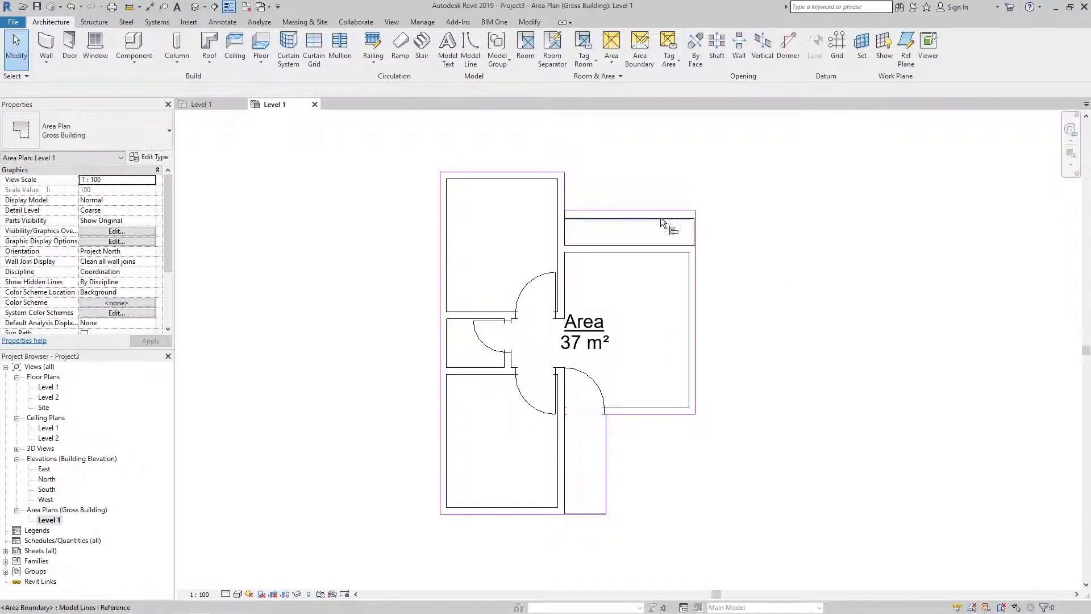
Reposition the vertical area boundary line and dismiss the constraints warning.
{"action": "left_click", "coordinate": [606, 434]}
{"action": "scroll", "coordinate": [617, 435], "scroll_direction": "up", "scroll_amount": 3}
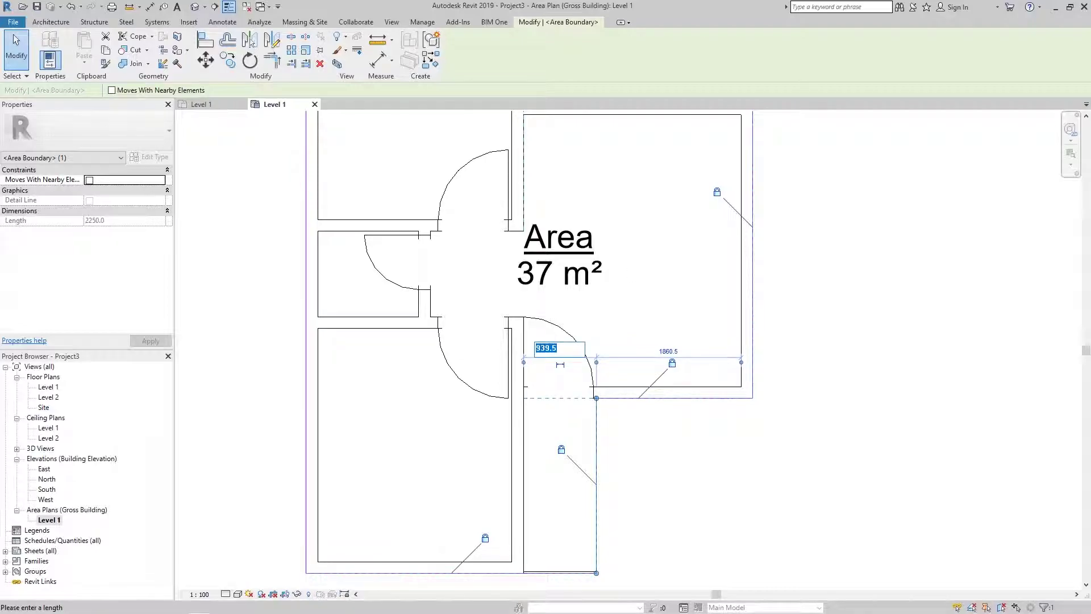
{"action": "key", "text": "Escape"}
{"action": "left_click", "coordinate": [200, 594]}
Set the view scale to 1:50 and detail level to Medium.
{"action": "left_click", "coordinate": [205, 513]}
{"action": "left_click", "coordinate": [225, 593]}
{"action": "left_click", "coordinate": [239, 571]}
{"action": "scroll", "coordinate": [807, 316], "scroll_direction": "down", "scroll_amount": 3}
{"action": "scroll", "coordinate": [502, 188], "scroll_direction": "up", "scroll_amount": 1}
{"action": "scroll", "coordinate": [667, 243], "scroll_direction": "up", "scroll_amount": 1}
Move the floor's top edge to its new position and reopen the Level 1 floor plan.
{"action": "left_click", "coordinate": [668, 244]}
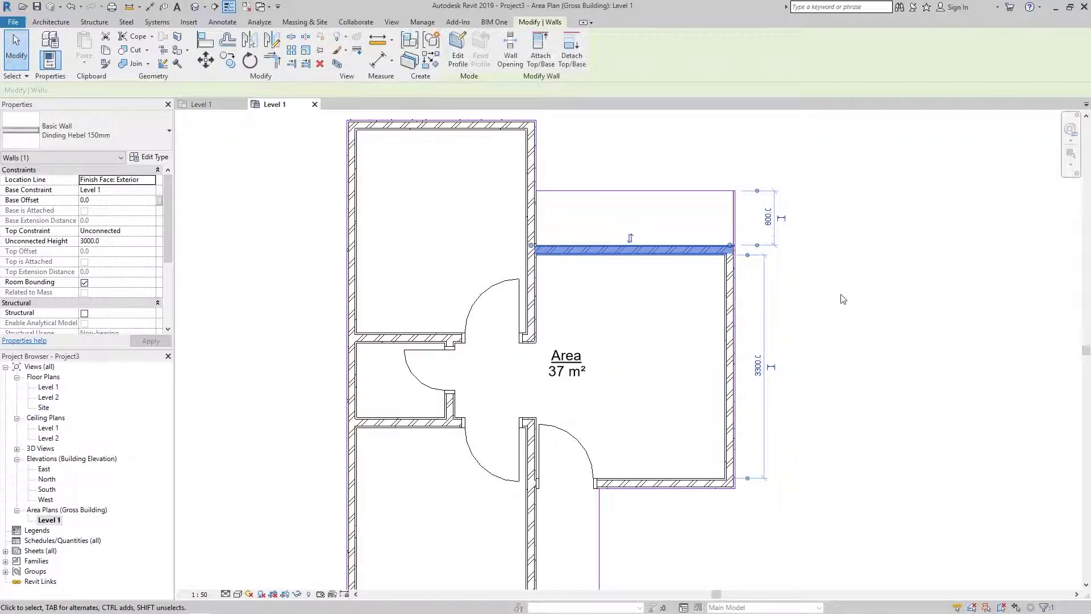
{"action": "left_click", "coordinate": [676, 192]}
{"action": "key", "text": "Escape"}
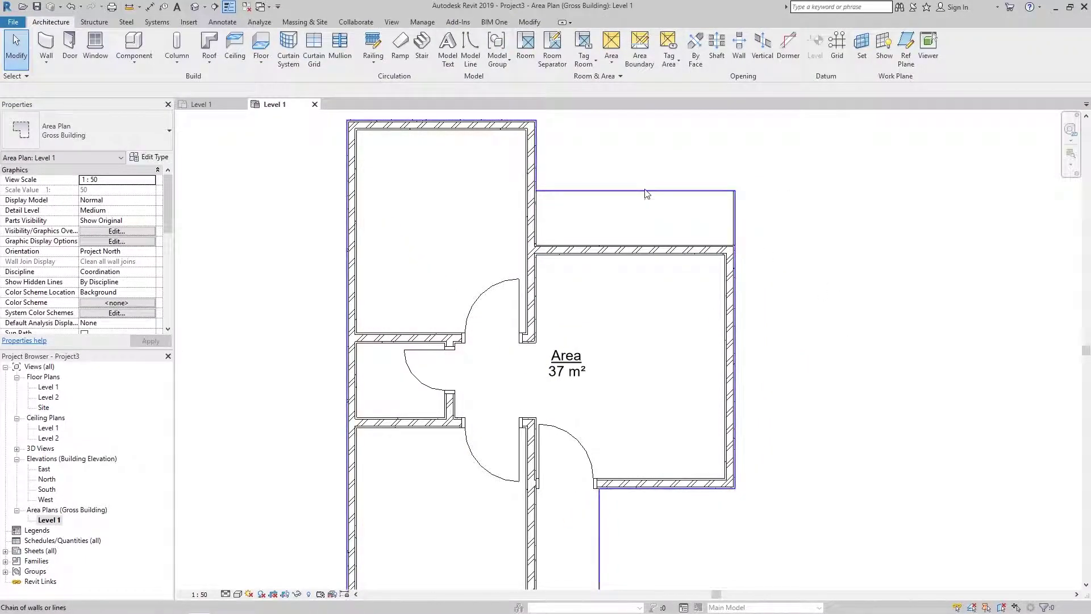
{"action": "left_click", "coordinate": [645, 193]}
{"action": "left_click", "coordinate": [500, 214]}
{"action": "key", "text": "Return"}
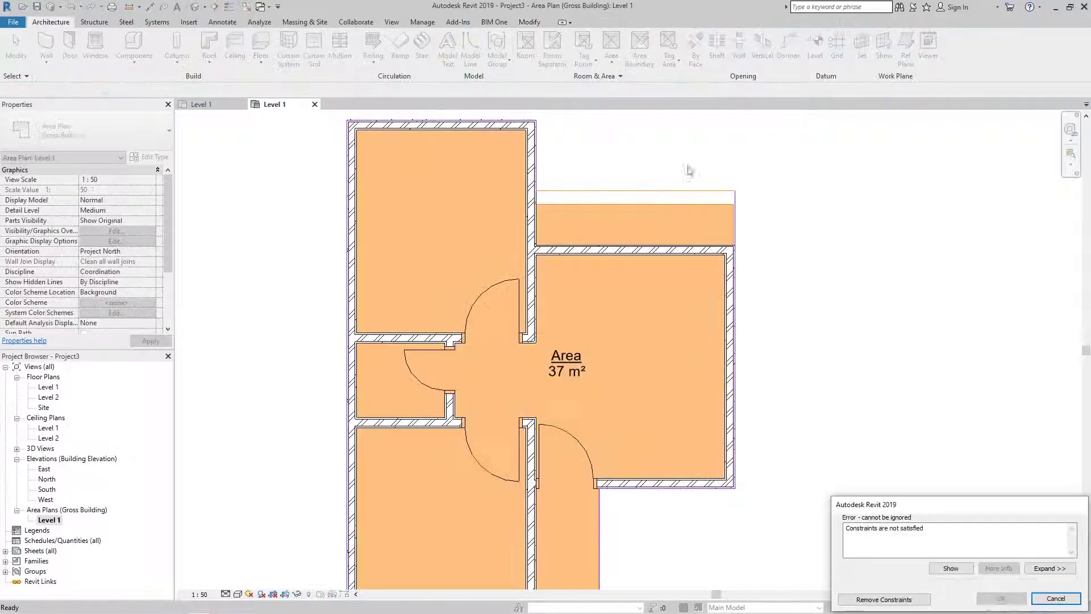
{"action": "double_click", "coordinate": [49, 387]}
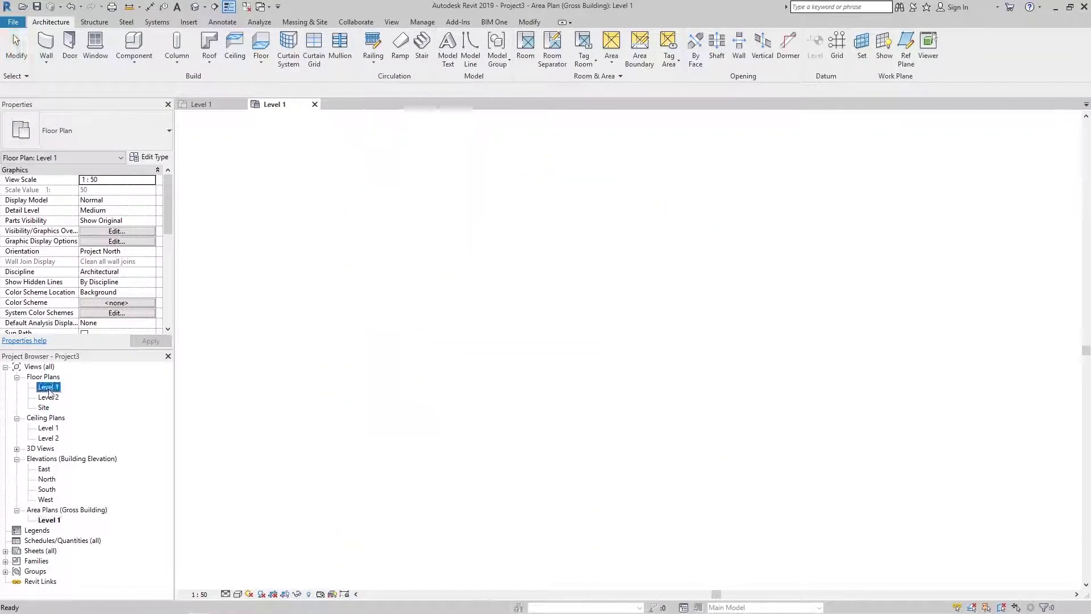
Place a door in the right room's wall.
{"action": "key", "text": "d"}
{"action": "key", "text": "r"}
{"action": "left_click", "coordinate": [640, 309]}
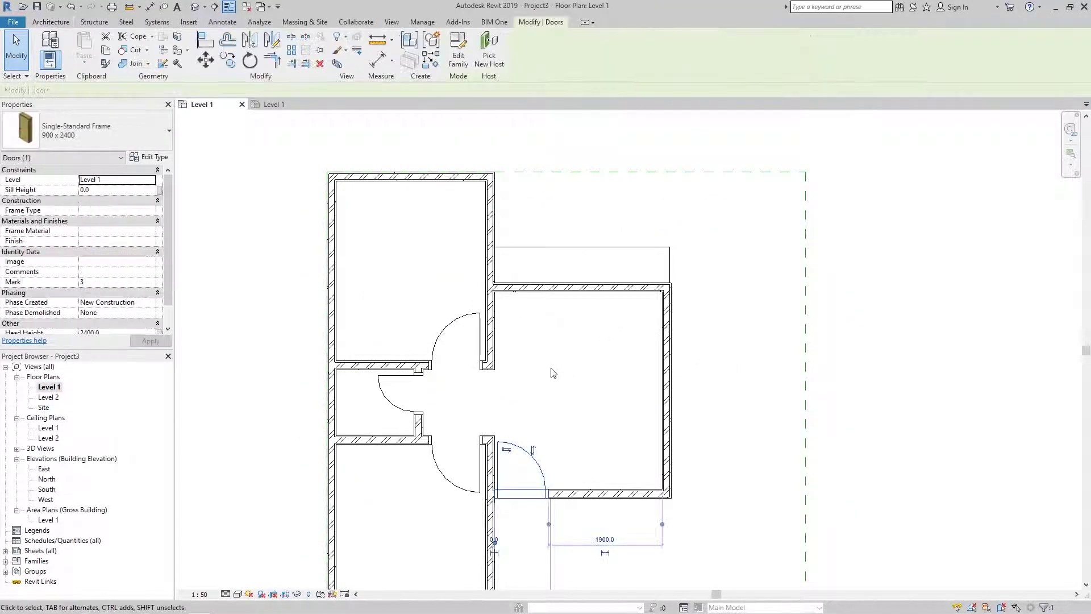
{"action": "key", "text": "Escape"}
{"action": "key", "text": "Escape"}
{"action": "left_click", "coordinate": [552, 287]}
{"action": "left_click", "coordinate": [701, 390]}
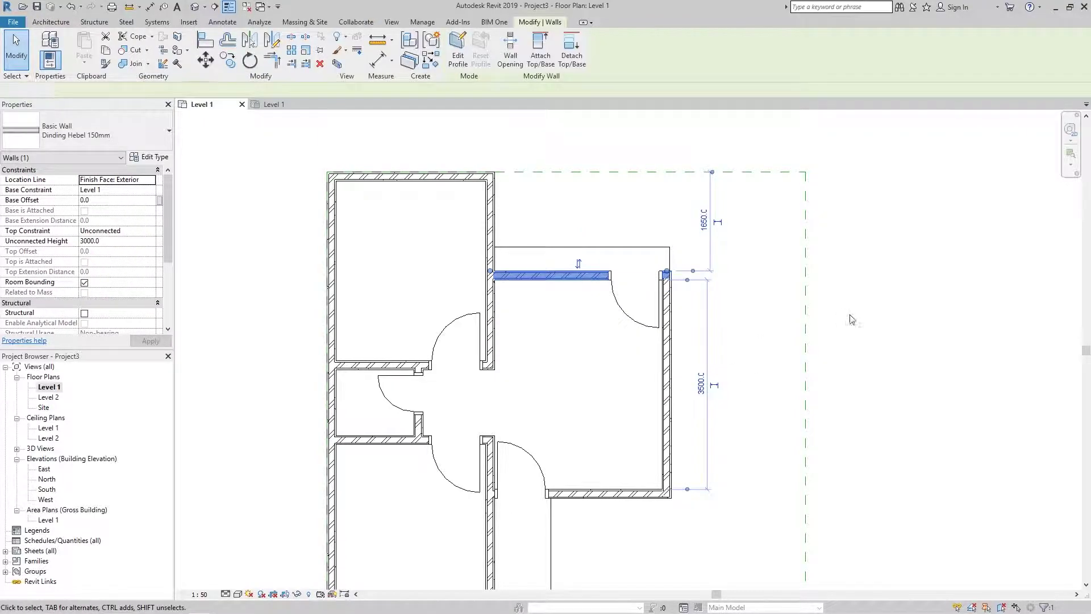
{"action": "key", "text": "Escape"}
Duplicate the M_Fixed 0915 x 1830mm window into a new 900 x 1800mm type.
{"action": "key", "text": "w"}
{"action": "key", "text": "n"}
{"action": "left_click", "coordinate": [86, 131]}
{"action": "left_click", "coordinate": [119, 307]}
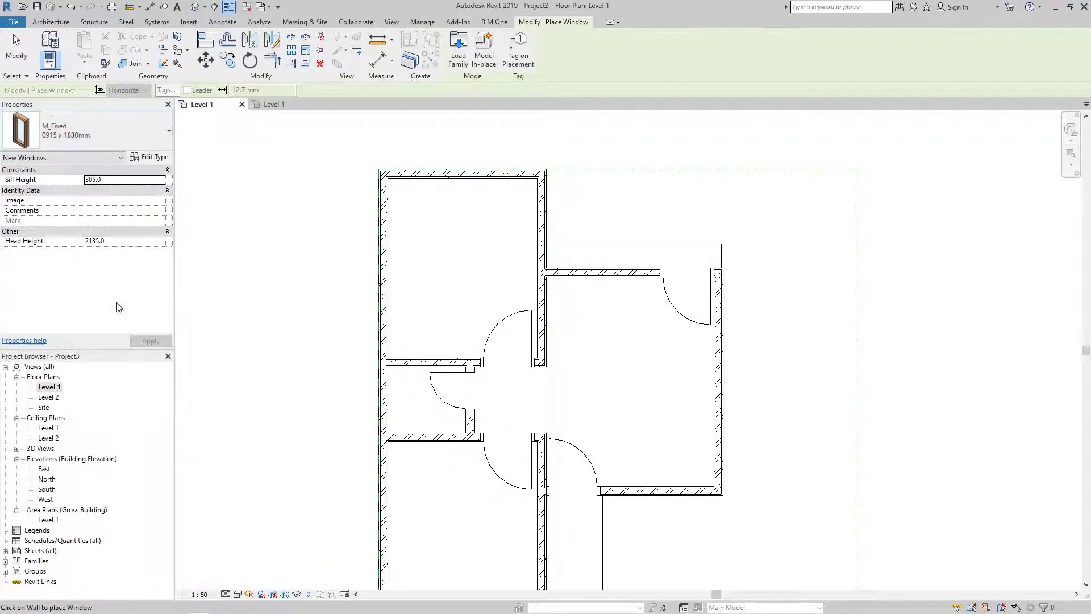
{"action": "left_click", "coordinate": [156, 158]}
{"action": "key", "text": "alt+d"}
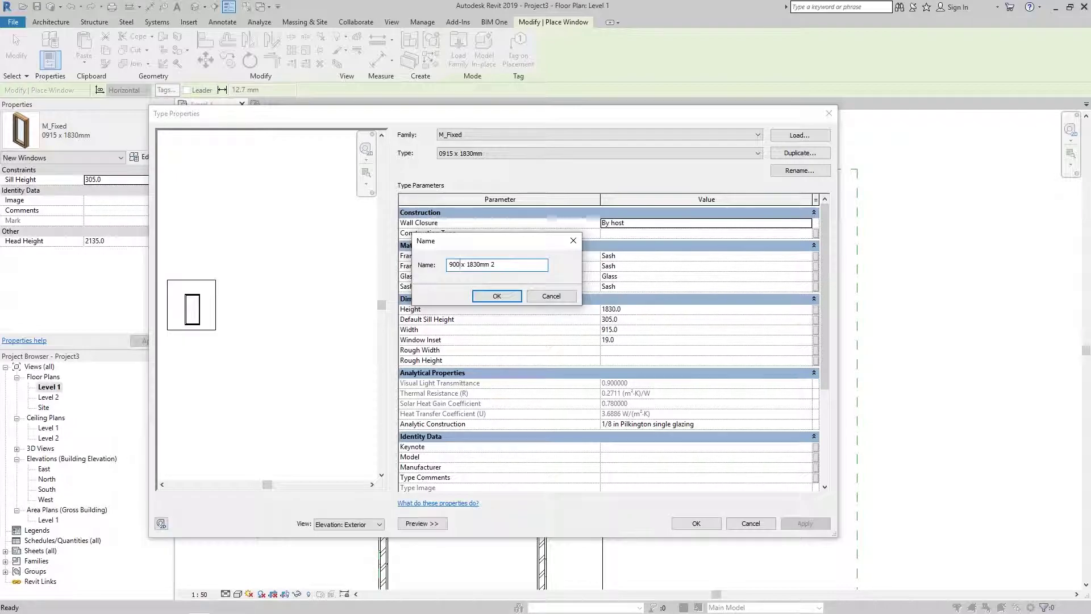
{"action": "key", "text": "Return"}
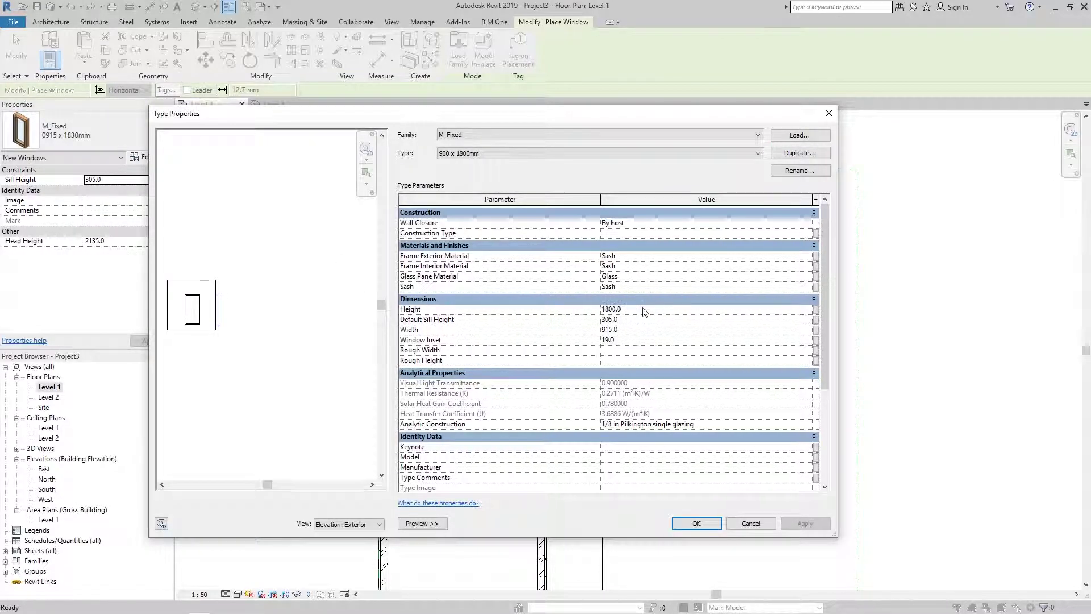
{"action": "type", "text": "900"}
{"action": "key", "text": "Return"}
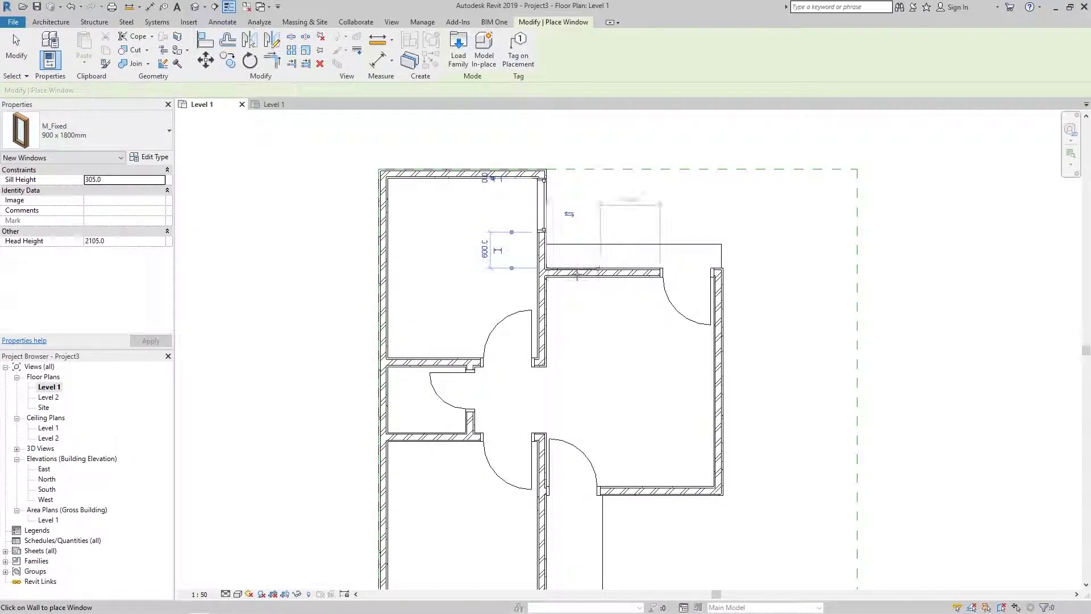
Load the Top hung casement double.rfa window family from the Windows library folder.
{"action": "key", "text": "Escape"}
{"action": "left_click", "coordinate": [96, 50]}
{"action": "left_click", "coordinate": [459, 51]}
{"action": "double_click", "coordinate": [214, 403]}
{"action": "left_click", "coordinate": [244, 209]}
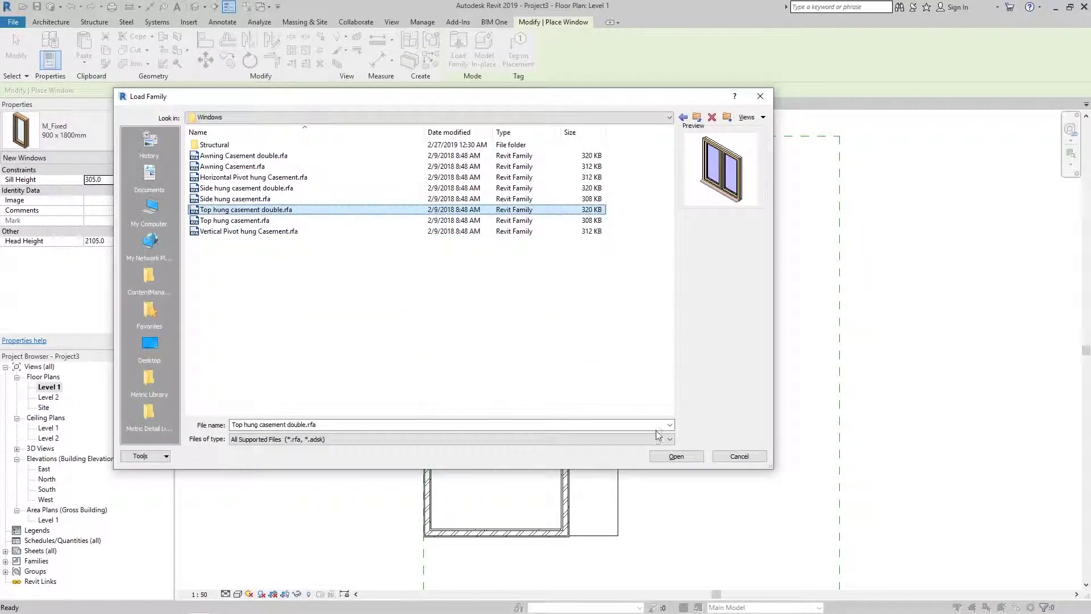
{"action": "double_click", "coordinate": [245, 209]}
{"action": "scroll", "coordinate": [525, 537], "scroll_direction": "up", "scroll_amount": 3}
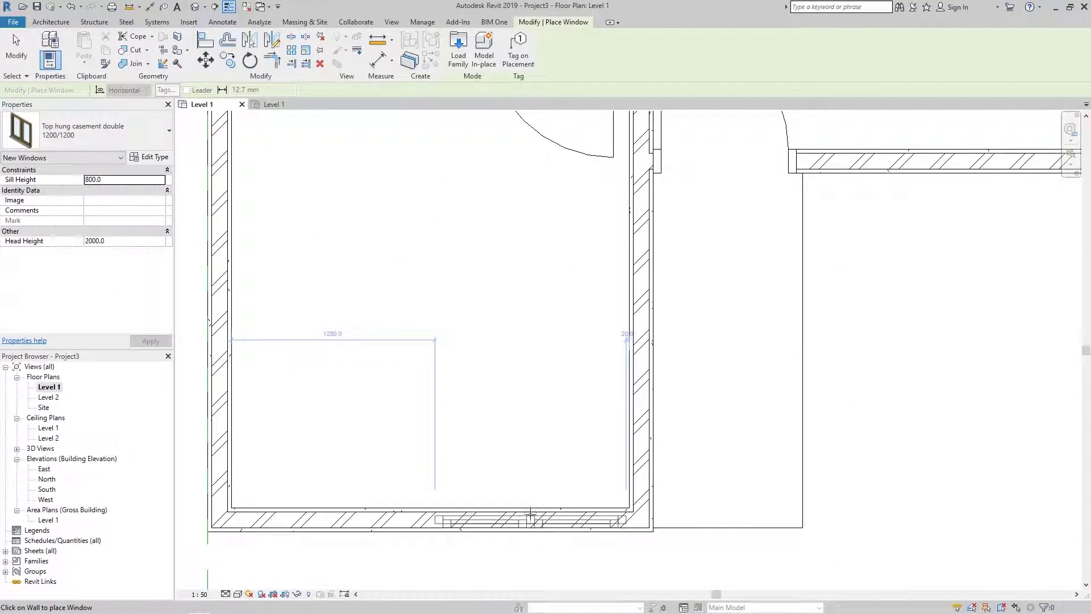
{"action": "scroll", "coordinate": [438, 290], "scroll_direction": "down", "scroll_amount": 5}
{"action": "scroll", "coordinate": [561, 297], "scroll_direction": "up", "scroll_amount": 2}
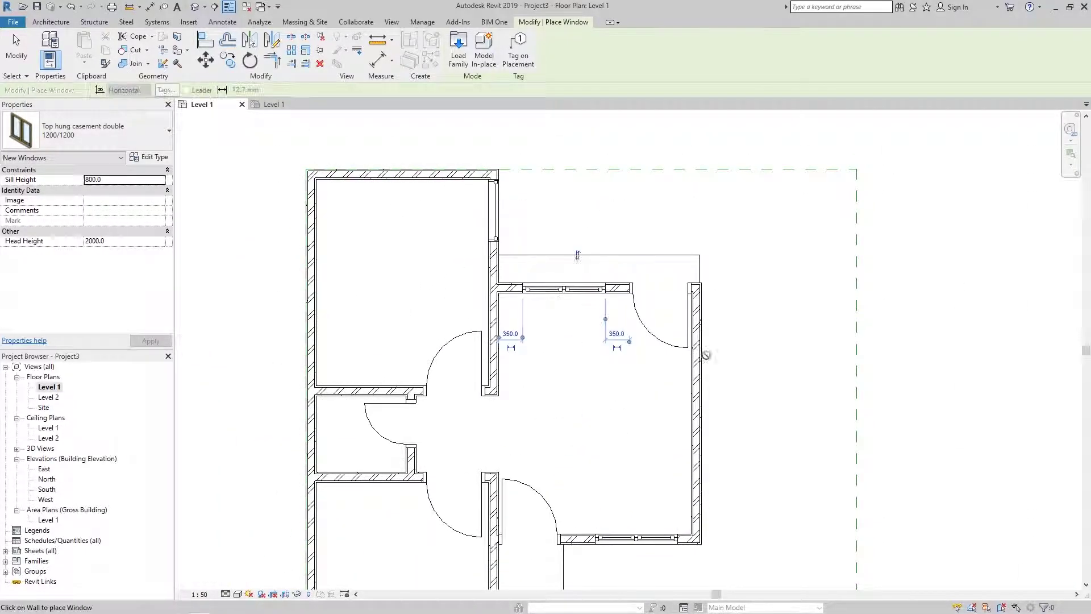
{"action": "key", "text": "Escape"}
{"action": "scroll", "coordinate": [620, 315], "scroll_direction": "down", "scroll_amount": 2}
{"action": "scroll", "coordinate": [555, 309], "scroll_direction": "down", "scroll_amount": 1}
Start grid line 1 along the left wall with the GR grid tool.
{"action": "key", "text": "g"}
{"action": "key", "text": "r"}
{"action": "left_click", "coordinate": [456, 569]}
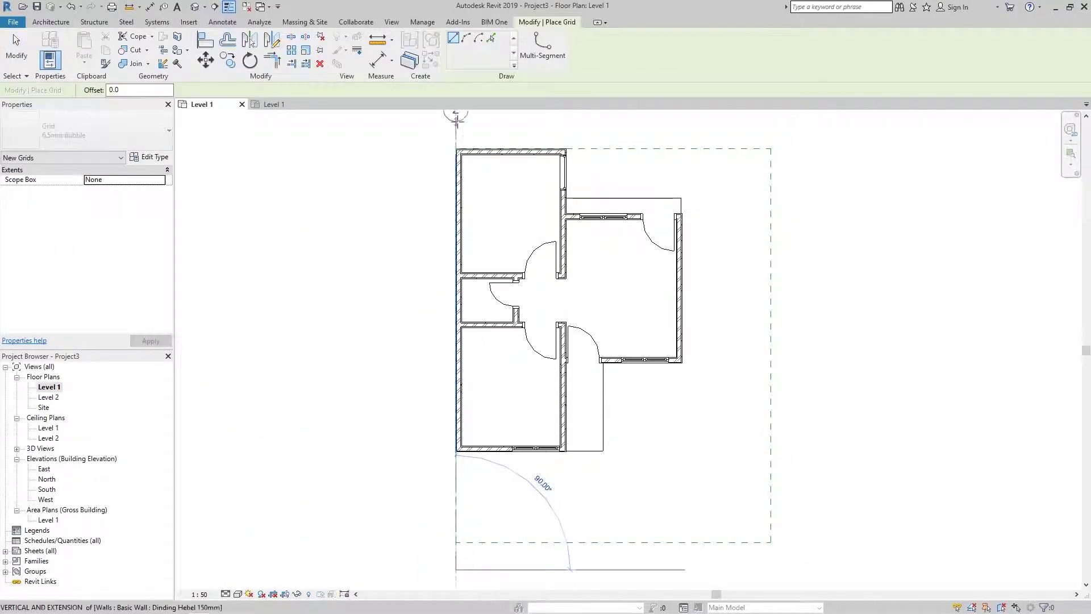
Draw vertical grid lines 1, 2 and 3 along the left, middle and right walls.
{"action": "left_click", "coordinate": [456, 119]}
{"action": "scroll", "coordinate": [455, 120], "scroll_direction": "down", "scroll_amount": 1}
{"action": "key", "text": "Escape"}
{"action": "key", "text": "Escape"}
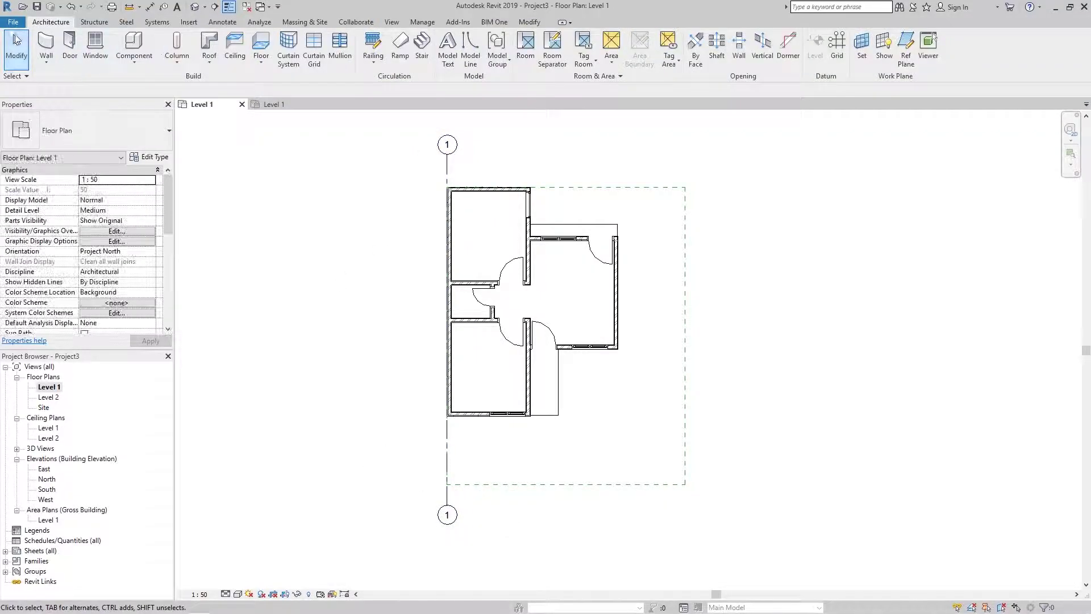
{"action": "left_click", "coordinate": [836, 50]}
{"action": "left_click", "coordinate": [523, 170]}
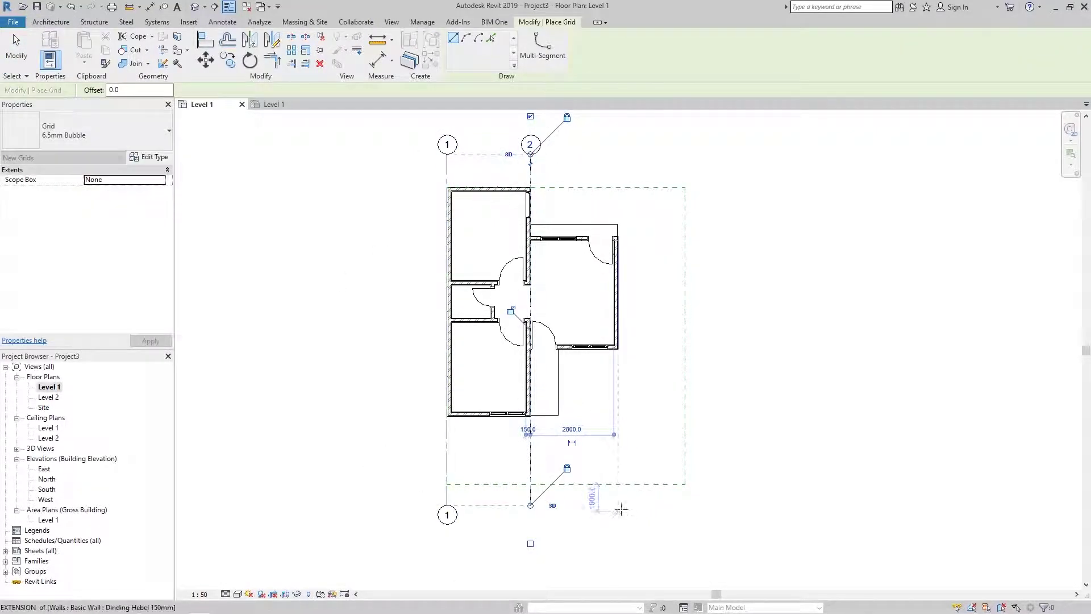
{"action": "left_click", "coordinate": [618, 155]}
{"action": "key", "text": "Escape"}
{"action": "key", "text": "Escape"}
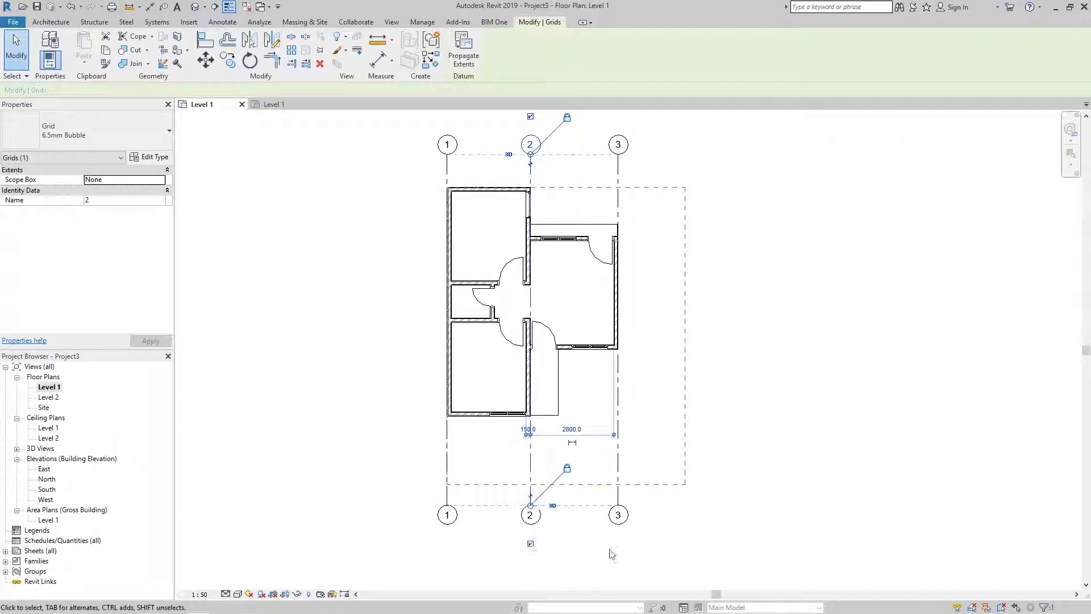
Draw a horizontal grid along the bottom wall and label it A.
{"action": "key", "text": "g"}
{"action": "key", "text": "r"}
{"action": "left_click", "coordinate": [401, 415]}
{"action": "left_click", "coordinate": [716, 416]}
{"action": "left_click", "coordinate": [726, 416]}
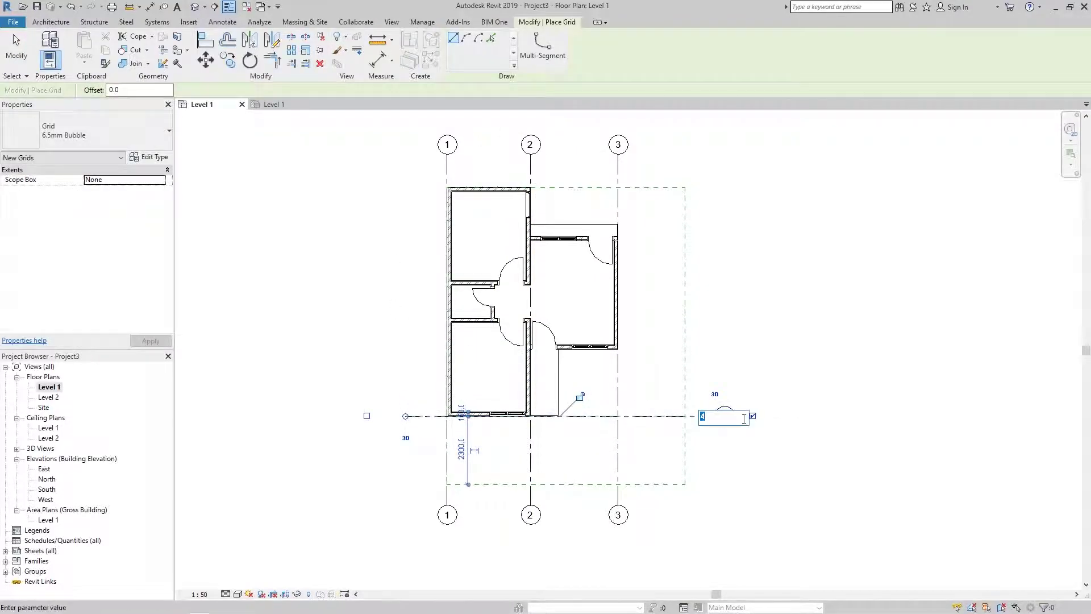
Add horizontal grids B, C, D and E above grid A.
{"action": "left_click", "coordinate": [405, 349]}
{"action": "left_click", "coordinate": [715, 349]}
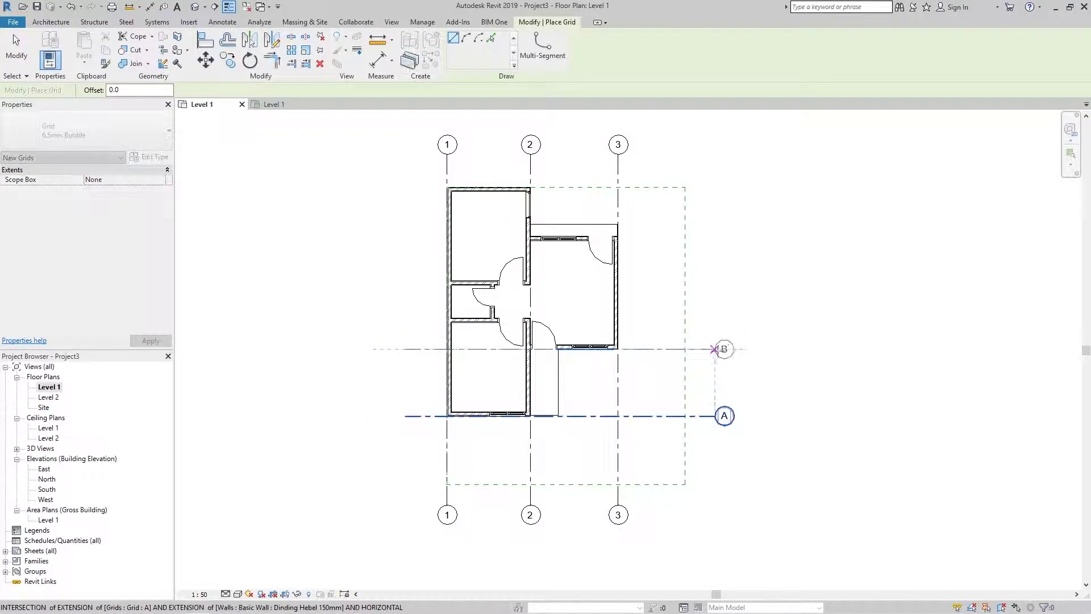
{"action": "left_click", "coordinate": [715, 283]}
{"action": "left_click", "coordinate": [405, 235]}
{"action": "left_click", "coordinate": [715, 235]}
{"action": "left_click", "coordinate": [406, 187]}
{"action": "left_click", "coordinate": [715, 186]}
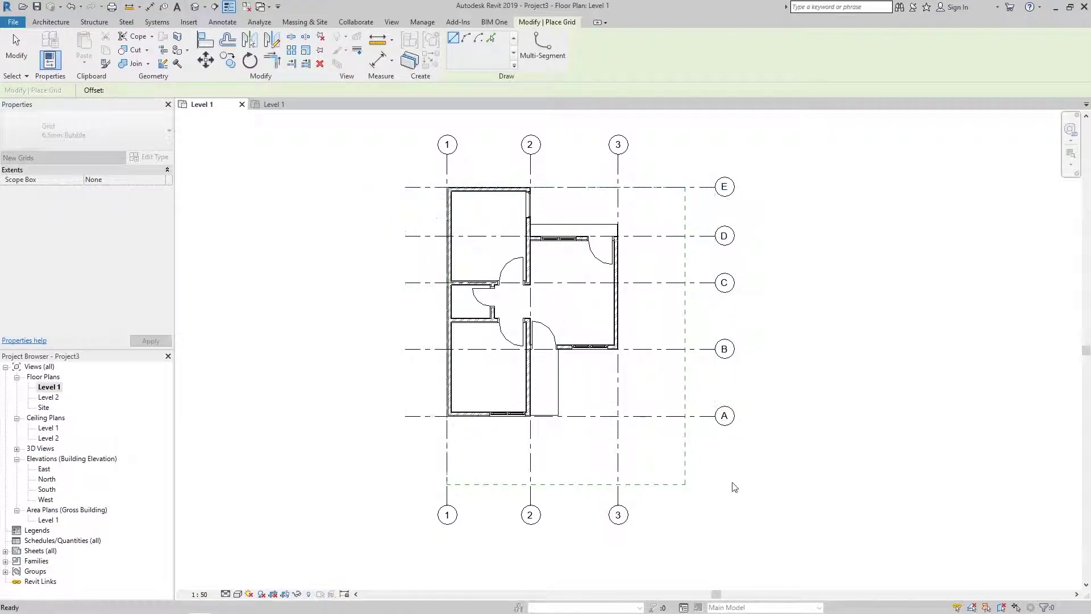
{"action": "key", "text": "Escape"}
Show bubbles at the left ends of grids A, B and C.
{"action": "scroll", "coordinate": [493, 472], "scroll_direction": "up", "scroll_amount": 1}
{"action": "left_click", "coordinate": [348, 407]}
{"action": "left_click", "coordinate": [349, 330]}
{"action": "left_click", "coordinate": [348, 253]}
{"action": "left_click", "coordinate": [398, 200]}
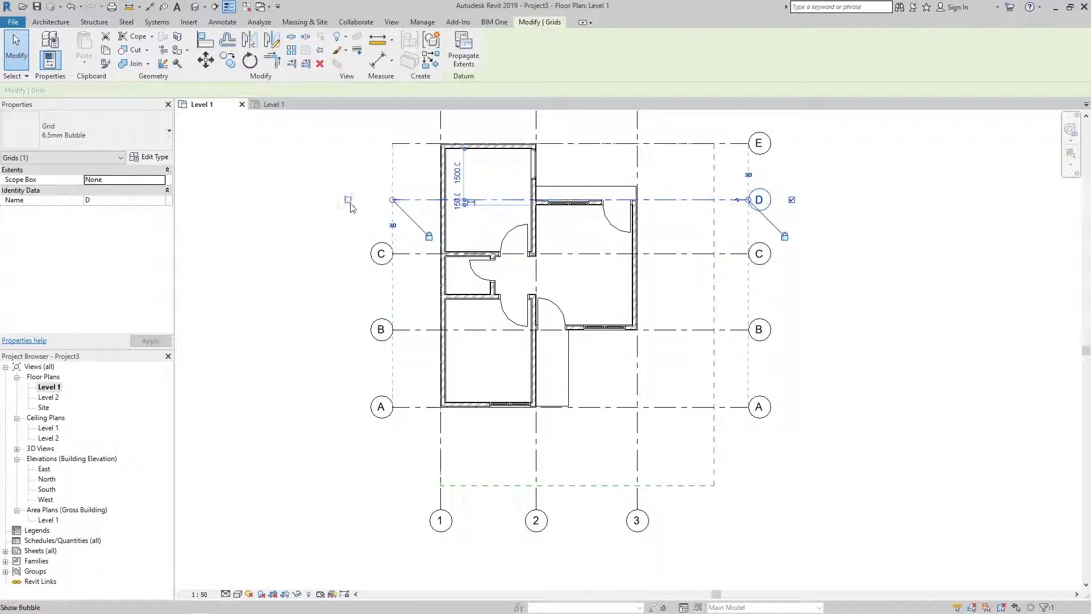
{"action": "left_click", "coordinate": [311, 190]}
{"action": "scroll", "coordinate": [573, 244], "scroll_direction": "up", "scroll_amount": 3}
{"action": "scroll", "coordinate": [603, 281], "scroll_direction": "down", "scroll_amount": 2}
{"action": "scroll", "coordinate": [552, 469], "scroll_direction": "up", "scroll_amount": 1}
{"action": "middle_click_drag", "start_coordinate": [551, 469], "coordinate": [565, 386]}
{"action": "middle_click_drag", "start_coordinate": [465, 327], "coordinate": [446, 402]}
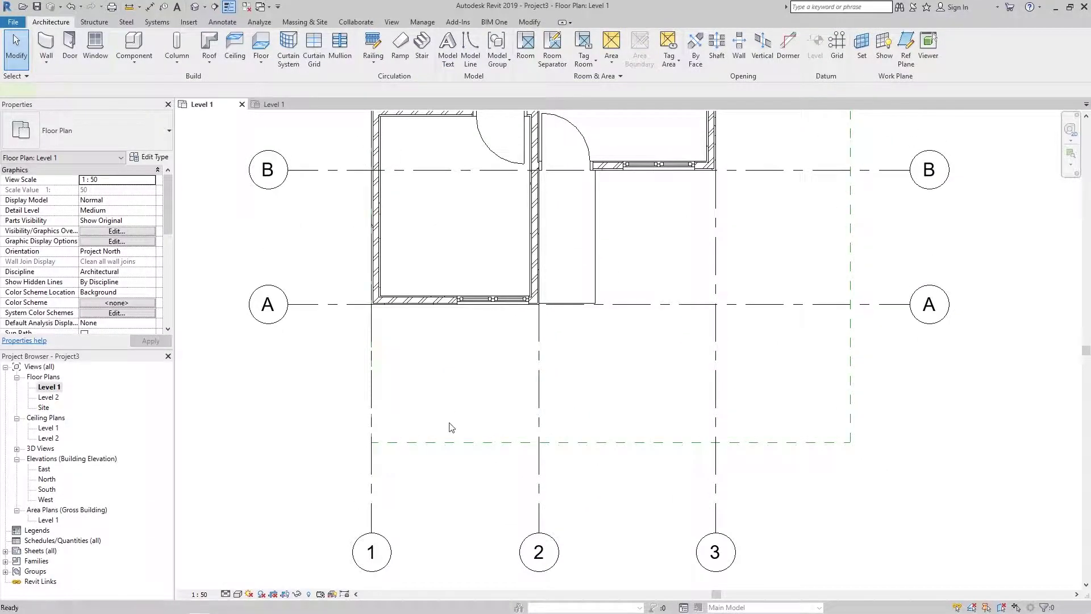
Draw a wall down from grid A and delete the thin vertical wall.
{"action": "key", "text": "w"}
{"action": "key", "text": "a"}
{"action": "left_click", "coordinate": [316, 90]}
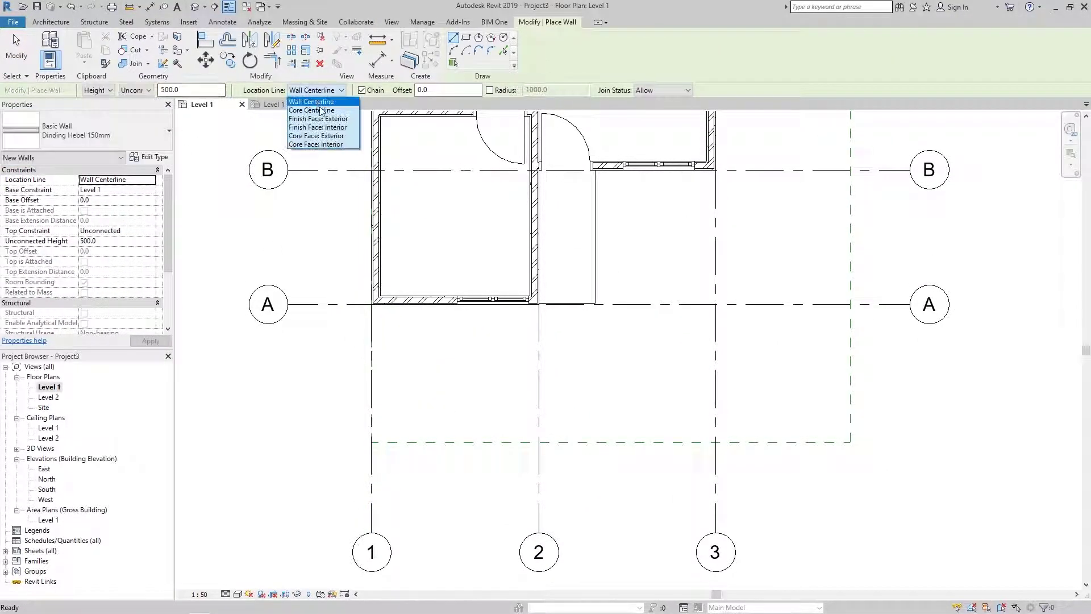
{"action": "left_click", "coordinate": [371, 442]}
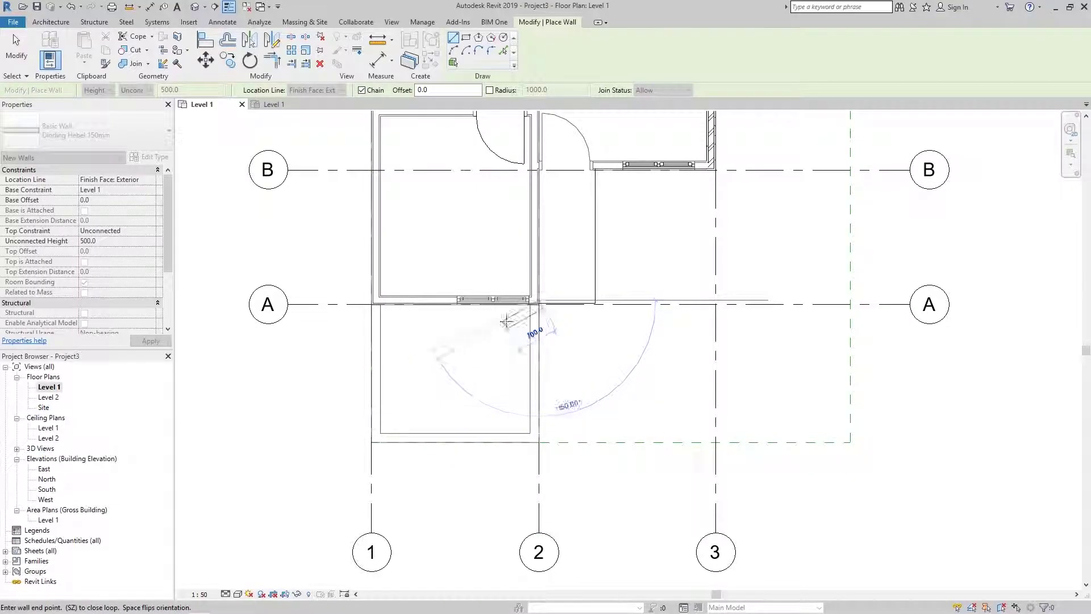
{"action": "key", "text": "Escape"}
{"action": "key", "text": "Escape"}
{"action": "scroll", "coordinate": [540, 360], "scroll_direction": "up", "scroll_amount": 2}
{"action": "left_click", "coordinate": [535, 347]}
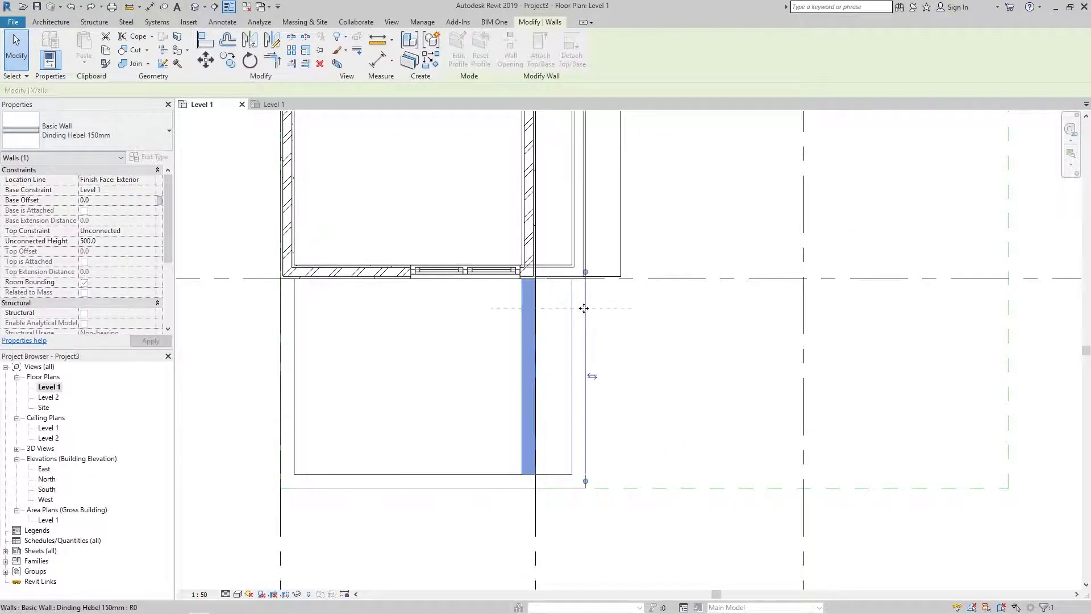
{"action": "key", "text": "Delete"}
Edit and finish the floor slab's boundary sketch, then view the whole floor plan.
{"action": "key", "text": "w"}
{"action": "key", "text": "a"}
{"action": "scroll", "coordinate": [635, 278], "scroll_direction": "up", "scroll_amount": 3}
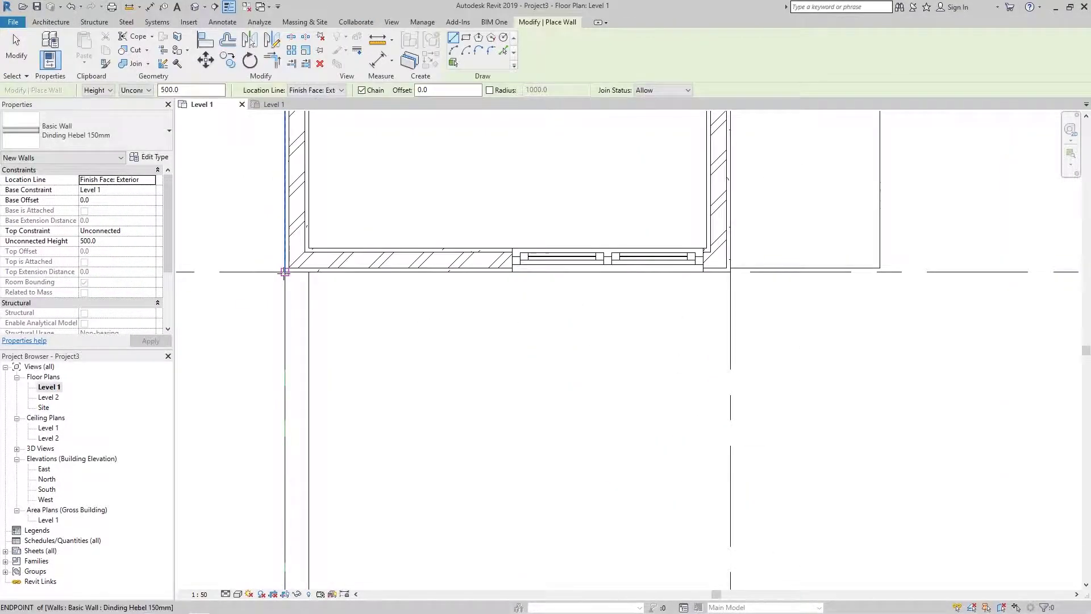
{"action": "key", "text": "Escape"}
{"action": "key", "text": "Escape"}
{"action": "scroll", "coordinate": [809, 294], "scroll_direction": "down", "scroll_amount": 2}
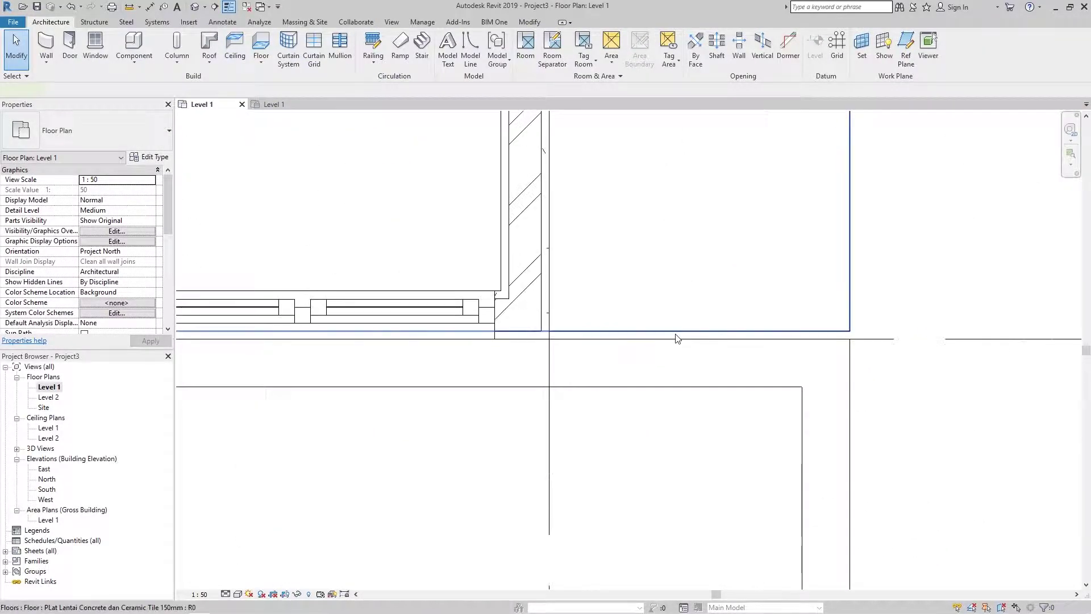
{"action": "double_click", "coordinate": [549, 339]}
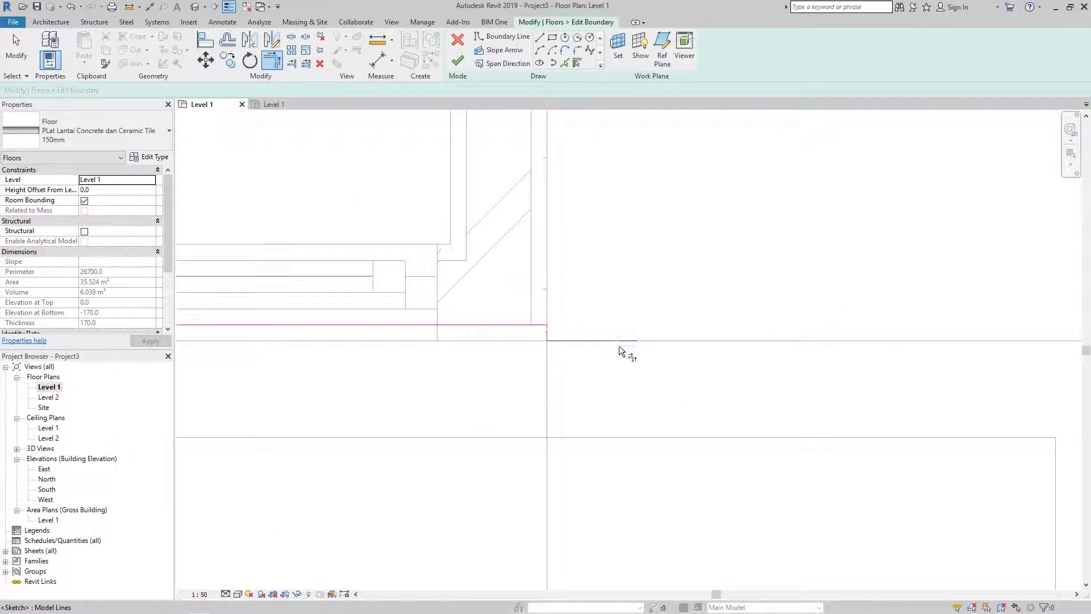
{"action": "left_click", "coordinate": [458, 60]}
{"action": "scroll", "coordinate": [285, 348], "scroll_direction": "down", "scroll_amount": 5}
{"action": "middle_click_drag", "start_coordinate": [285, 348], "coordinate": [401, 347]}
{"action": "scroll", "coordinate": [357, 331], "scroll_direction": "up", "scroll_amount": 3}
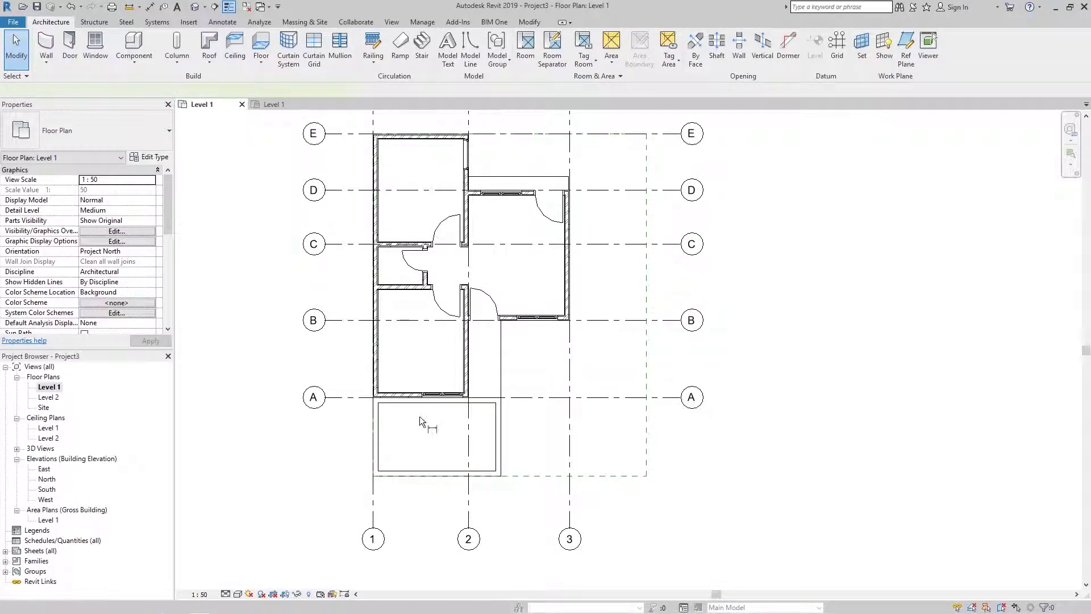
Start an aligned dimension with grid 1 as the first reference.
{"action": "key", "text": "d"}
{"action": "key", "text": "i"}
{"action": "left_click", "coordinate": [346, 432]}
Dimension grids 1–3 (2800/2950) below the plan and grids A–E vertically.
{"action": "left_click", "coordinate": [692, 500]}
{"action": "left_click", "coordinate": [710, 487]}
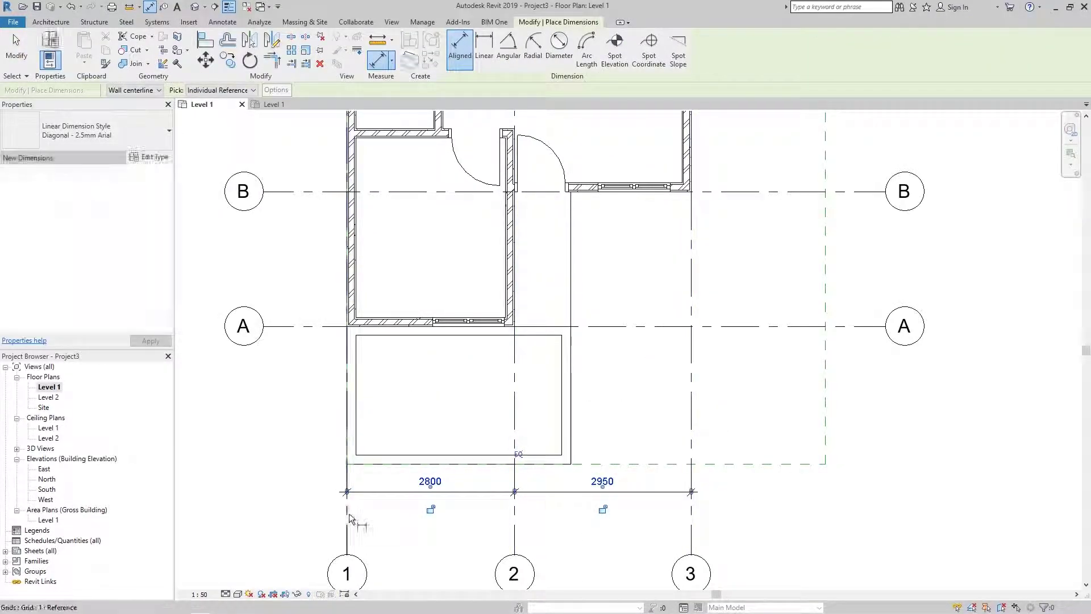
{"action": "scroll", "coordinate": [351, 343], "scroll_direction": "down", "scroll_amount": 2}
{"action": "left_click", "coordinate": [351, 342]}
{"action": "scroll", "coordinate": [351, 342], "scroll_direction": "up", "scroll_amount": 2}
{"action": "left_click", "coordinate": [351, 327]}
{"action": "left_click", "coordinate": [352, 261]}
{"action": "scroll", "coordinate": [353, 260], "scroll_direction": "down", "scroll_amount": 2}
{"action": "key", "text": "Escape"}
{"action": "key", "text": "Escape"}
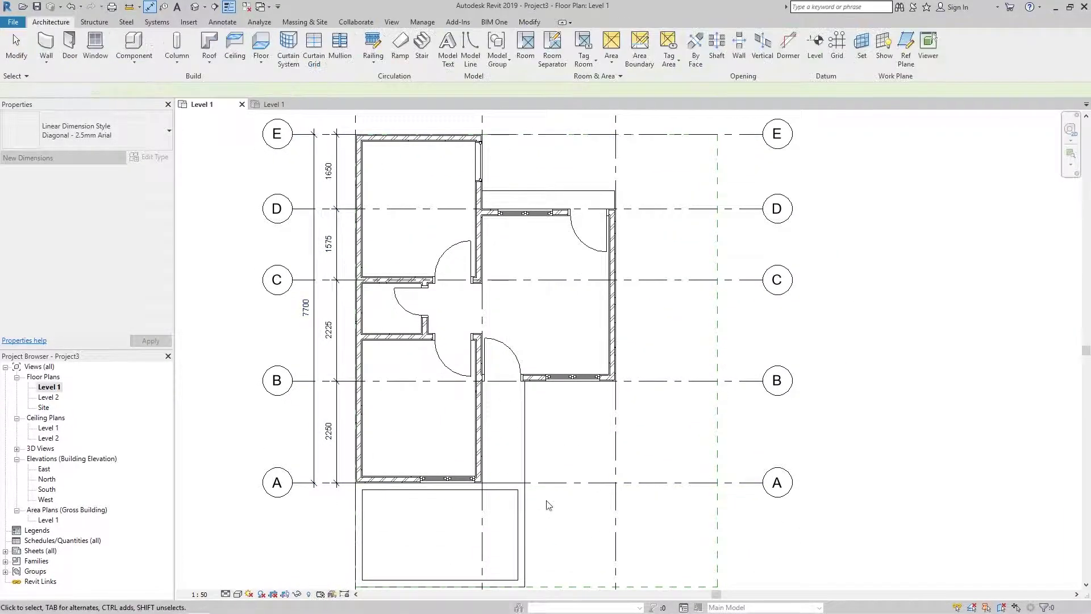
Add the 2250 dimension between grids A and B.
{"action": "scroll", "coordinate": [515, 446], "scroll_direction": "down", "scroll_amount": 1}
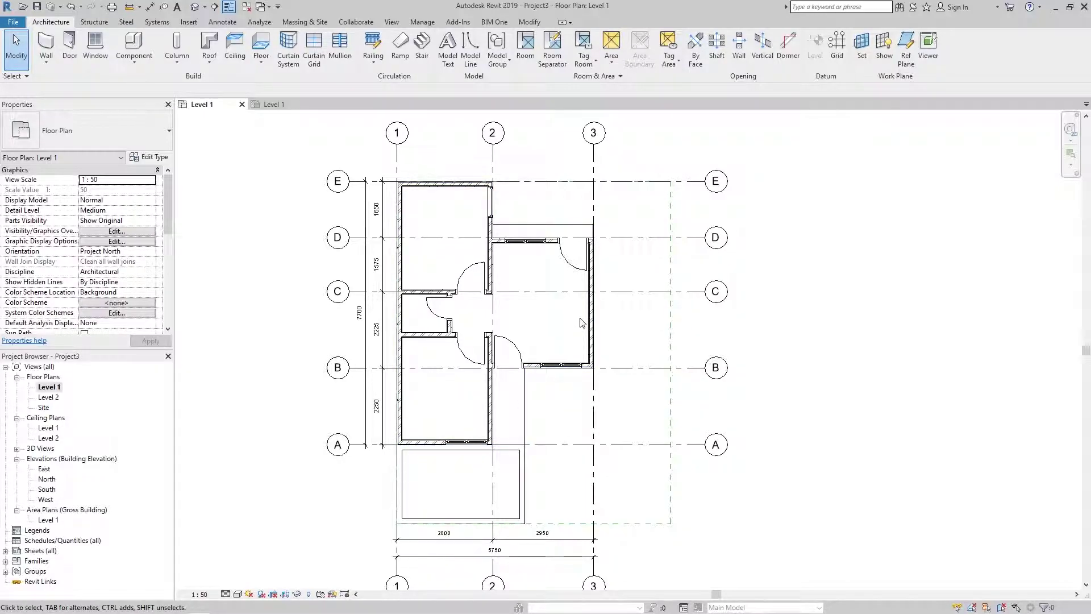
{"action": "scroll", "coordinate": [582, 323], "scroll_direction": "up", "scroll_amount": 1}
{"action": "scroll", "coordinate": [558, 437], "scroll_direction": "up", "scroll_amount": 3}
{"action": "key", "text": "d"}
{"action": "key", "text": "i"}
{"action": "left_click", "coordinate": [482, 456]}
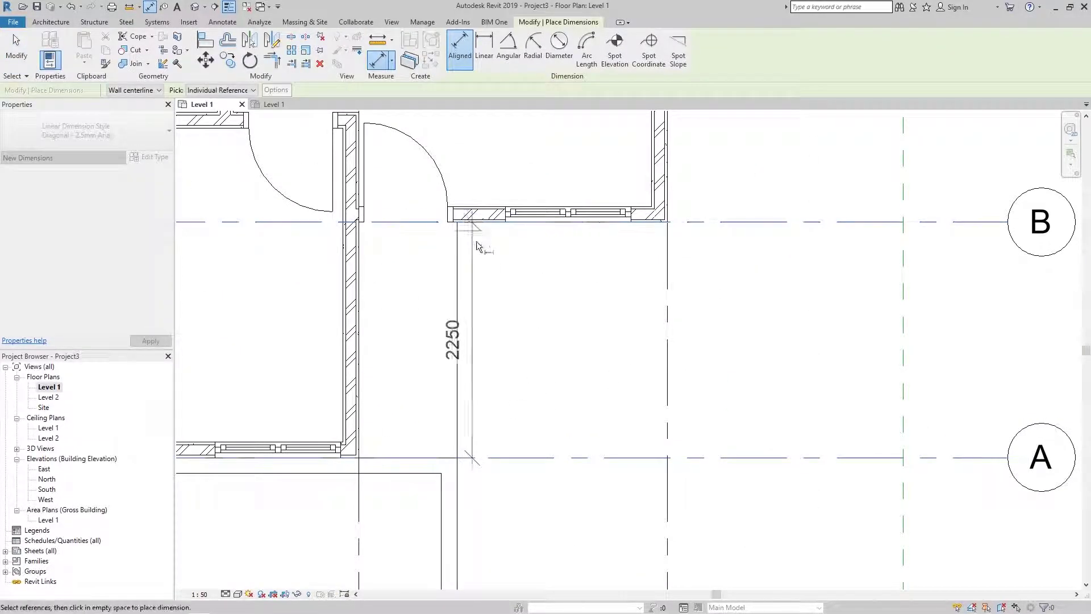
{"action": "left_click", "coordinate": [477, 246]}
{"action": "middle_click_drag", "start_coordinate": [476, 245], "coordinate": [579, 117]}
{"action": "scroll", "coordinate": [556, 312], "scroll_direction": "down", "scroll_amount": 2}
{"action": "scroll", "coordinate": [658, 305], "scroll_direction": "up", "scroll_amount": 2}
Dimension the front terrace width as 3740.
{"action": "left_click", "coordinate": [394, 364]}
{"action": "left_click", "coordinate": [719, 369]}
{"action": "left_click", "coordinate": [705, 397]}
{"action": "scroll", "coordinate": [653, 315], "scroll_direction": "down", "scroll_amount": 1}
{"action": "key", "text": "Escape"}
{"action": "key", "text": "Escape"}
{"action": "scroll", "coordinate": [699, 335], "scroll_direction": "down", "scroll_amount": 2}
{"action": "scroll", "coordinate": [699, 334], "scroll_direction": "up", "scroll_amount": 1}
Place the 400 dimension.
{"action": "key", "text": "d"}
{"action": "key", "text": "i"}
{"action": "scroll", "coordinate": [671, 463], "scroll_direction": "up", "scroll_amount": 2}
{"action": "scroll", "coordinate": [671, 463], "scroll_direction": "down", "scroll_amount": 1}
{"action": "scroll", "coordinate": [693, 280], "scroll_direction": "up", "scroll_amount": 2}
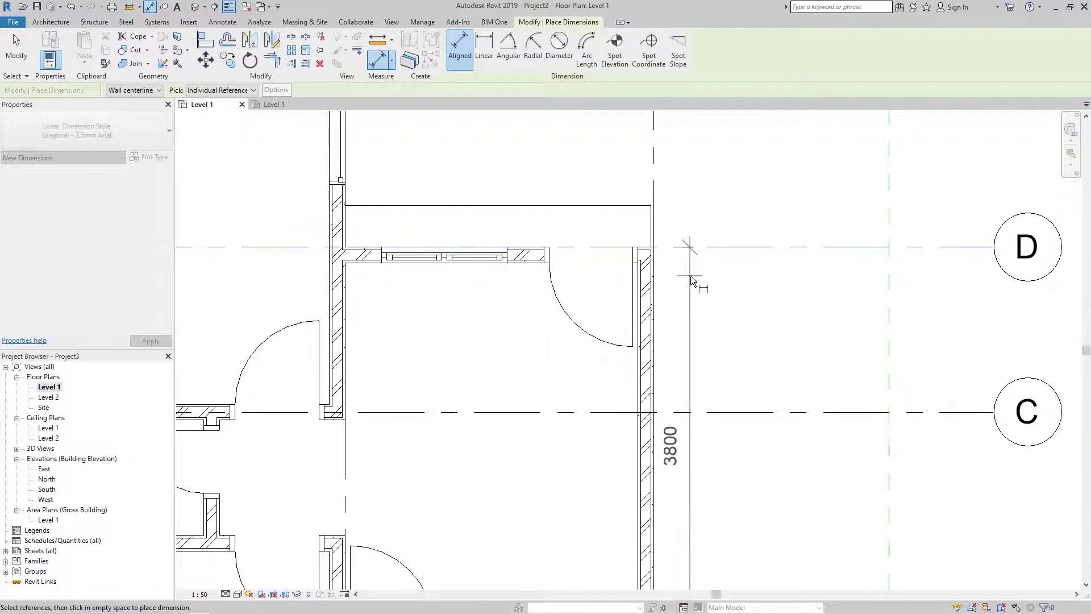
{"action": "left_click", "coordinate": [706, 358]}
{"action": "key", "text": "Escape"}
{"action": "key", "text": "Escape"}
{"action": "scroll", "coordinate": [612, 339], "scroll_direction": "up", "scroll_amount": 2}
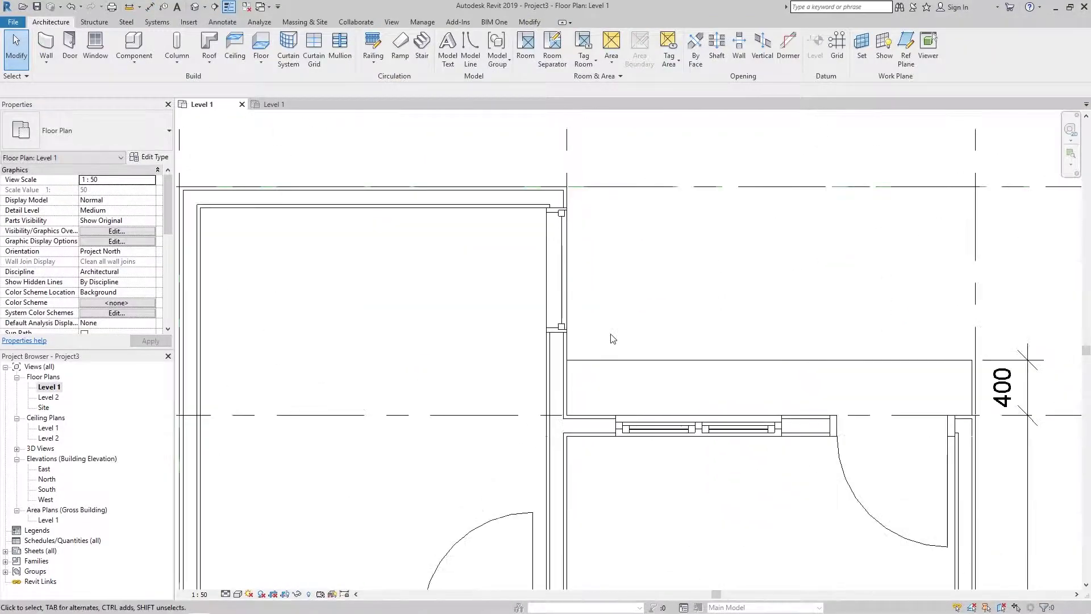
Add the 150/900/200/400 chained dimension string.
{"action": "key", "text": "d"}
{"action": "key", "text": "i"}
{"action": "scroll", "coordinate": [561, 372], "scroll_direction": "up", "scroll_amount": 2}
{"action": "left_click", "coordinate": [564, 180]}
{"action": "left_click", "coordinate": [656, 186]}
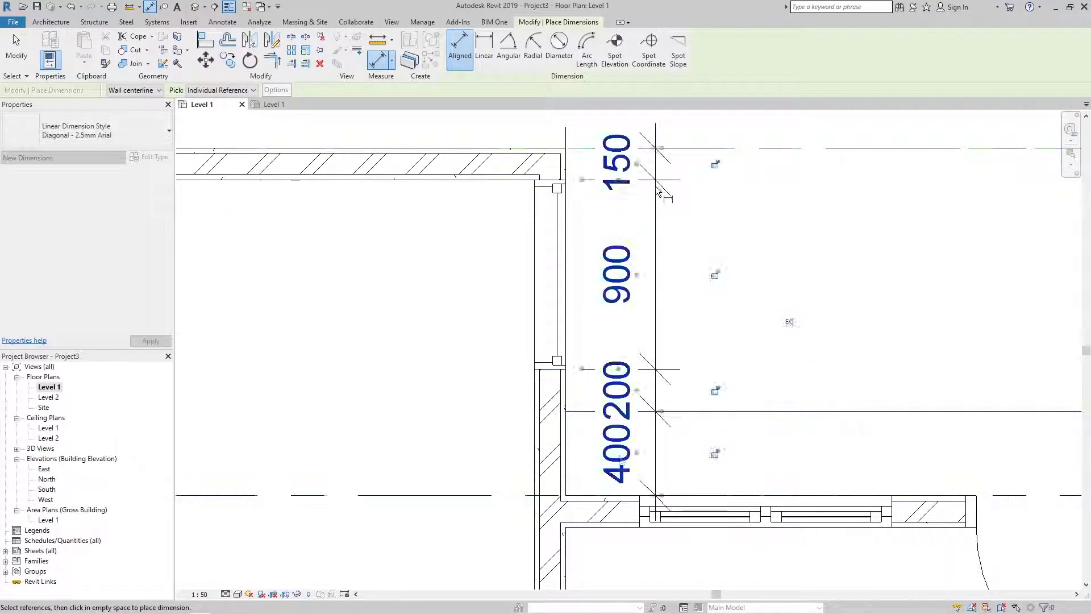
{"action": "key", "text": "Escape"}
{"action": "key", "text": "Escape"}
{"action": "scroll", "coordinate": [718, 458], "scroll_direction": "down", "scroll_amount": 3}
{"action": "scroll", "coordinate": [568, 398], "scroll_direction": "down", "scroll_amount": 1}
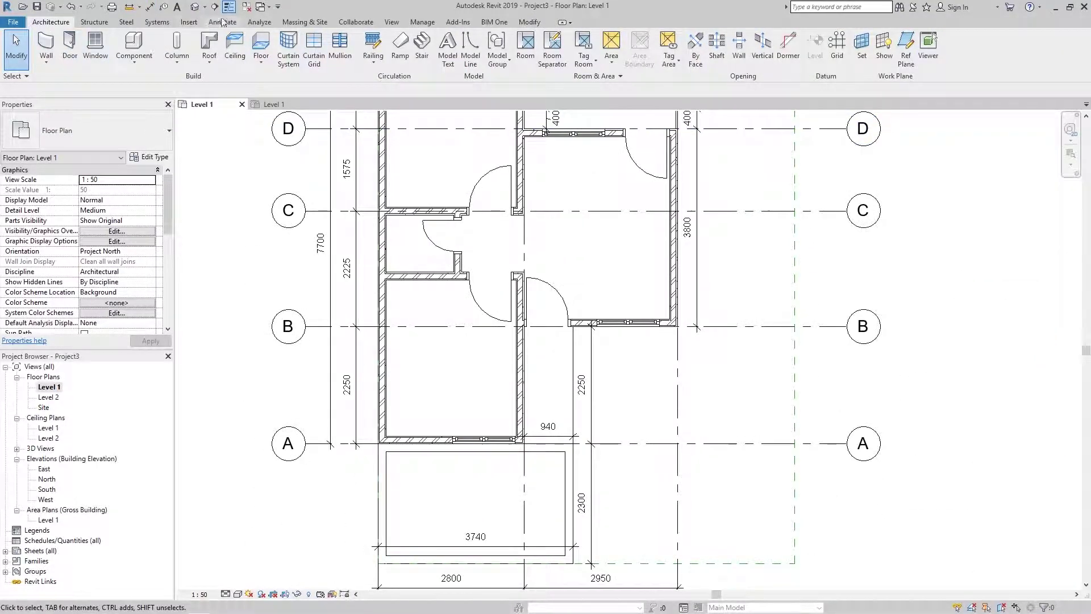
Place rooms in the upper-left, small middle-left and lower-left spaces using RM.
{"action": "key", "text": "r"}
{"action": "key", "text": "m"}
{"action": "left_click", "coordinate": [458, 252]}
{"action": "left_click", "coordinate": [432, 368]}
{"action": "left_click", "coordinate": [465, 483]}
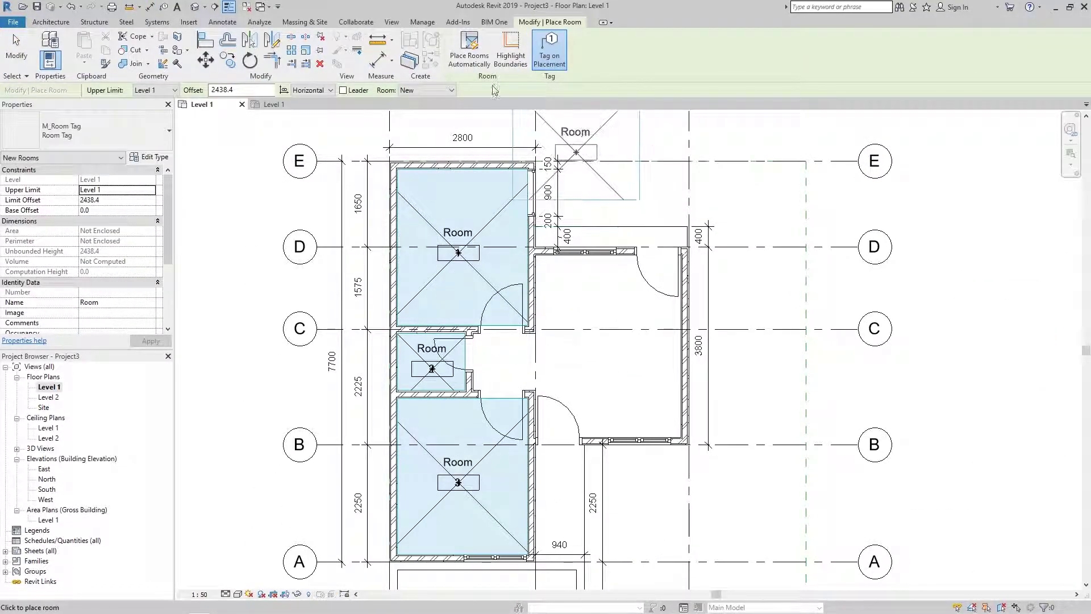
Draw a room separation line across the right-hand space from wall to wall.
{"action": "key", "text": "Escape"}
{"action": "scroll", "coordinate": [545, 391], "scroll_direction": "up", "scroll_amount": 2}
{"action": "left_click", "coordinate": [528, 290]}
{"action": "left_click", "coordinate": [787, 291]}
{"action": "key", "text": "Escape"}
{"action": "key", "text": "Escape"}
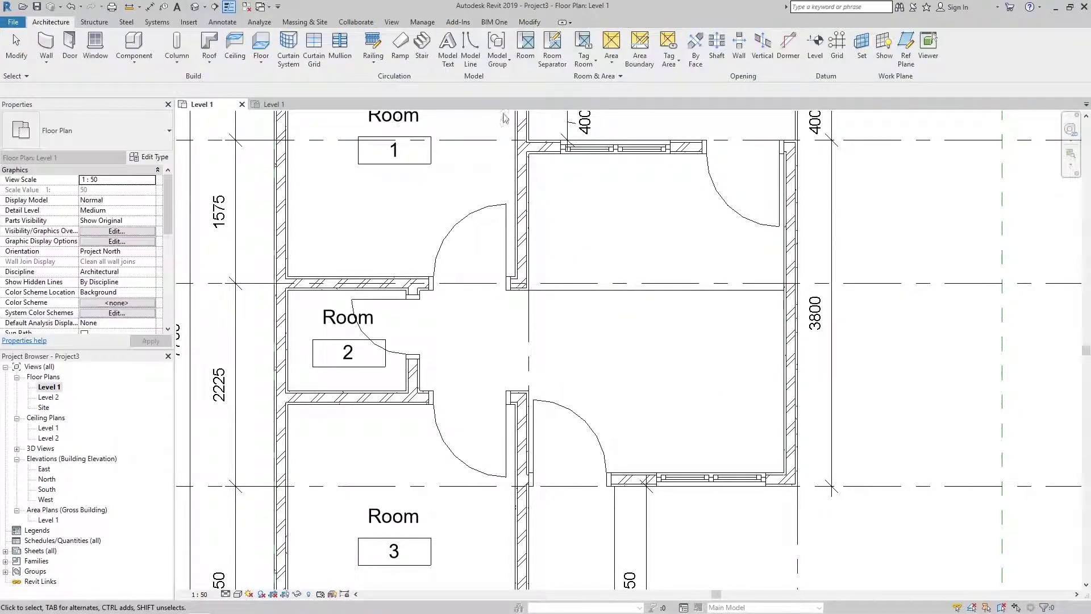
{"action": "left_click", "coordinate": [617, 294]}
Place rooms in the large right-hand space and the upper right space.
{"action": "key", "text": "r"}
{"action": "key", "text": "m"}
{"action": "left_click", "coordinate": [636, 347]}
{"action": "left_click", "coordinate": [653, 192]}
{"action": "key", "text": "Escape"}
{"action": "key", "text": "Escape"}
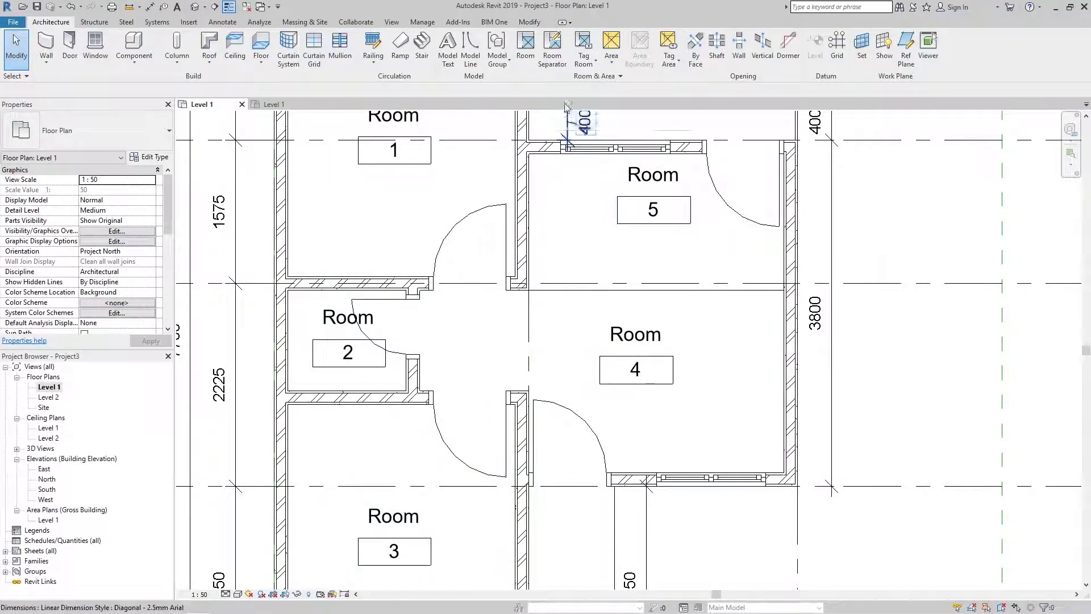
Hide the room numbers by changing the room tag's type settings.
{"action": "middle_click_drag", "start_coordinate": [566, 561], "coordinate": [580, 335]}
{"action": "scroll", "coordinate": [579, 336], "scroll_direction": "down", "scroll_amount": 2}
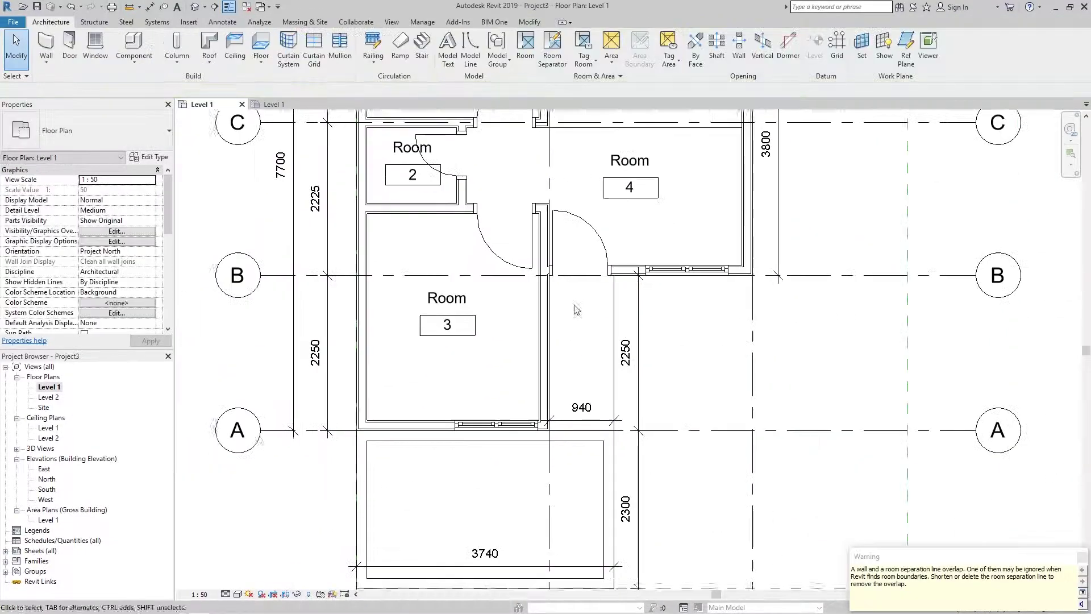
{"action": "middle_click_drag", "start_coordinate": [577, 285], "coordinate": [567, 436]}
{"action": "left_click", "coordinate": [439, 173]}
{"action": "left_click", "coordinate": [149, 157]}
{"action": "left_click", "coordinate": [614, 230]}
{"action": "left_click", "coordinate": [697, 524]}
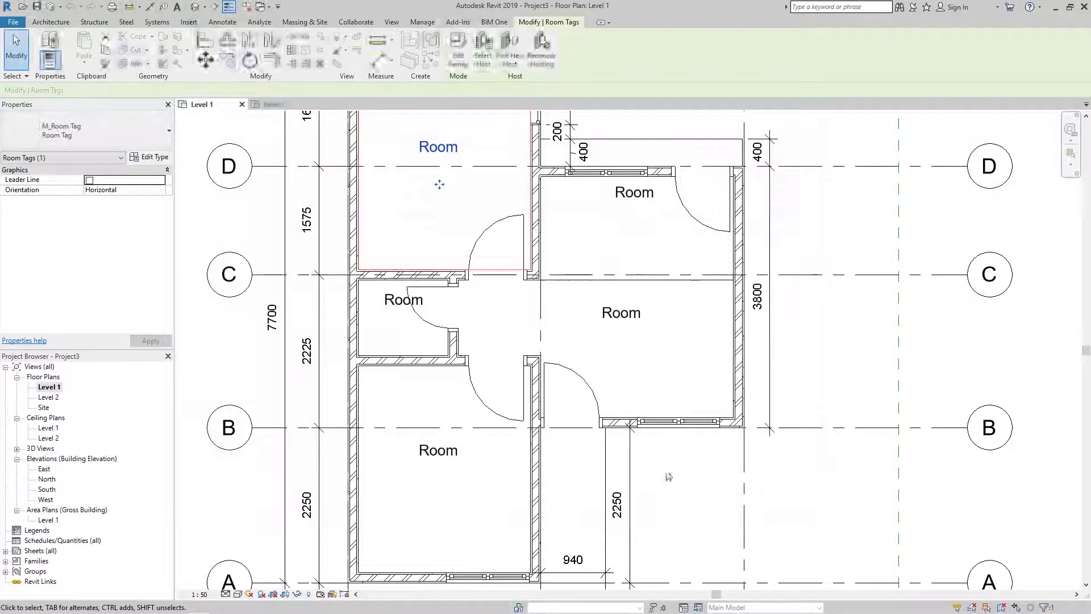
Name the upper-left and lower-left bedrooms K. TIDUR 01 and K. TIDUR 02.
{"action": "middle_click_drag", "start_coordinate": [439, 145], "coordinate": [477, 272]}
{"action": "double_click", "coordinate": [476, 272]}
{"action": "type", "text": "K. TIDUR 01"}
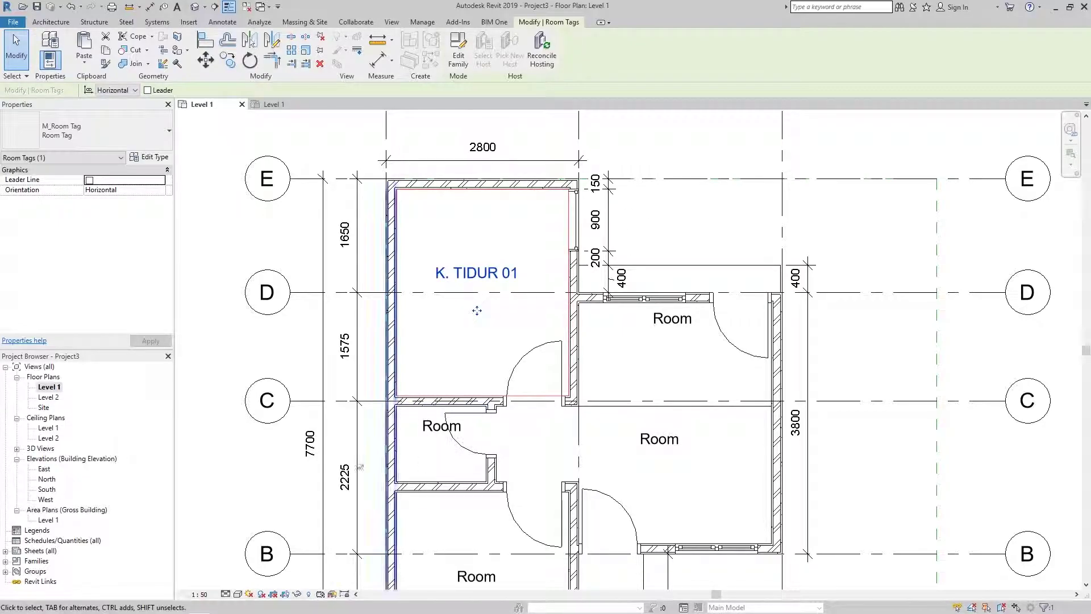
{"action": "type", "text": "01"}
{"action": "middle_click_drag", "start_coordinate": [477, 310], "coordinate": [504, 190]}
{"action": "double_click", "coordinate": [505, 457]}
{"action": "type", "text": "K. TIDUR 02"}
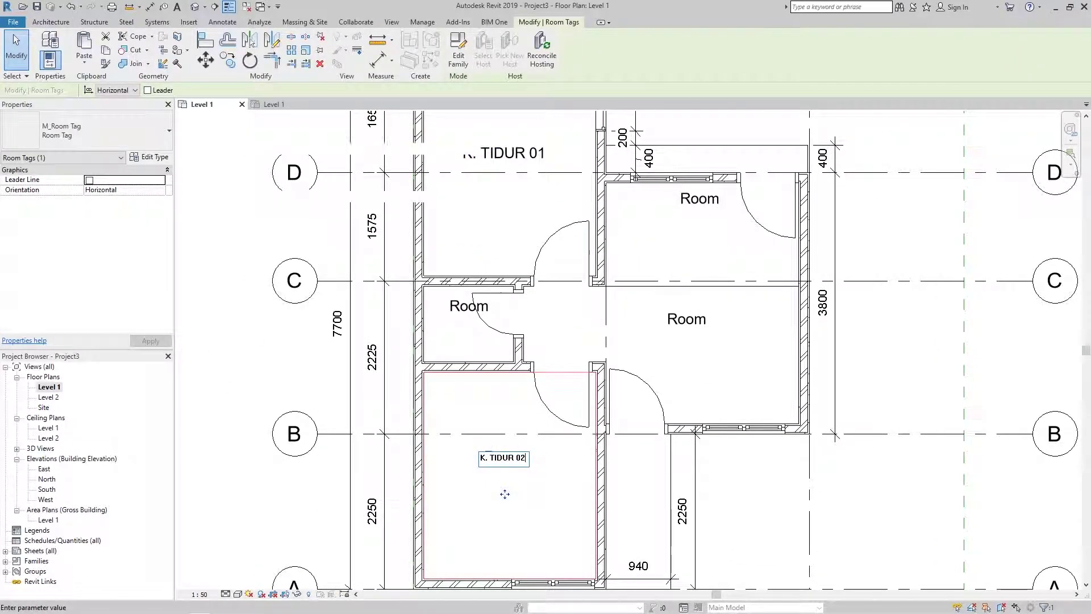
Name the central room R. KELUARGA and reposition the R. KELUARGA and DAPUR / R. MAKAN tags.
{"action": "double_click", "coordinate": [686, 318]}
{"action": "type", "text": "R KELUARGA"}
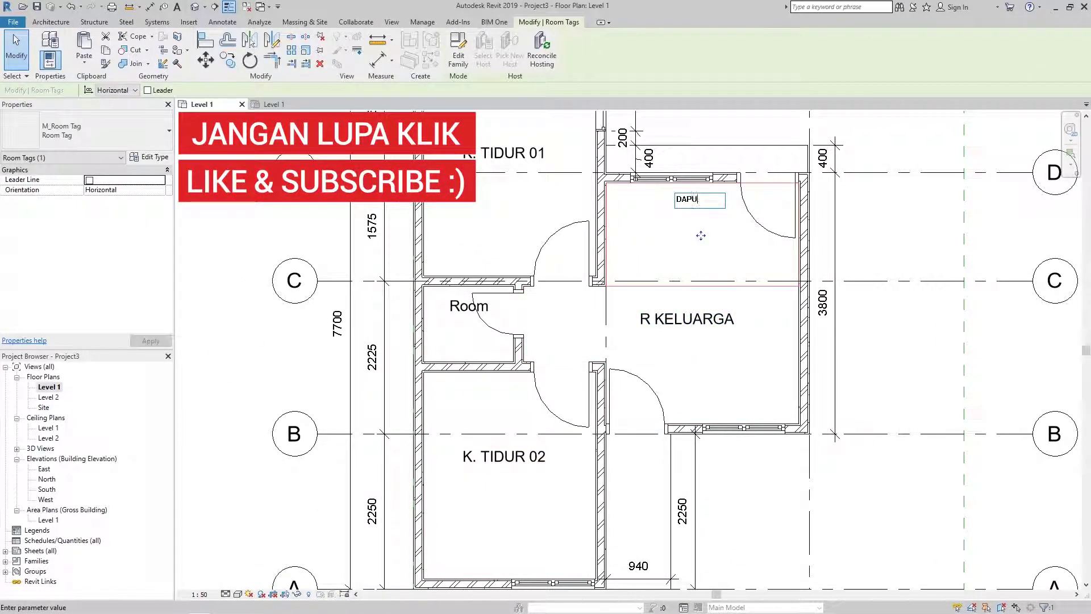
{"action": "left_click_drag", "start_coordinate": [700, 239], "coordinate": [706, 272]}
{"action": "left_click", "coordinate": [662, 319]}
{"action": "left_click_drag", "start_coordinate": [661, 321], "coordinate": [687, 353]}
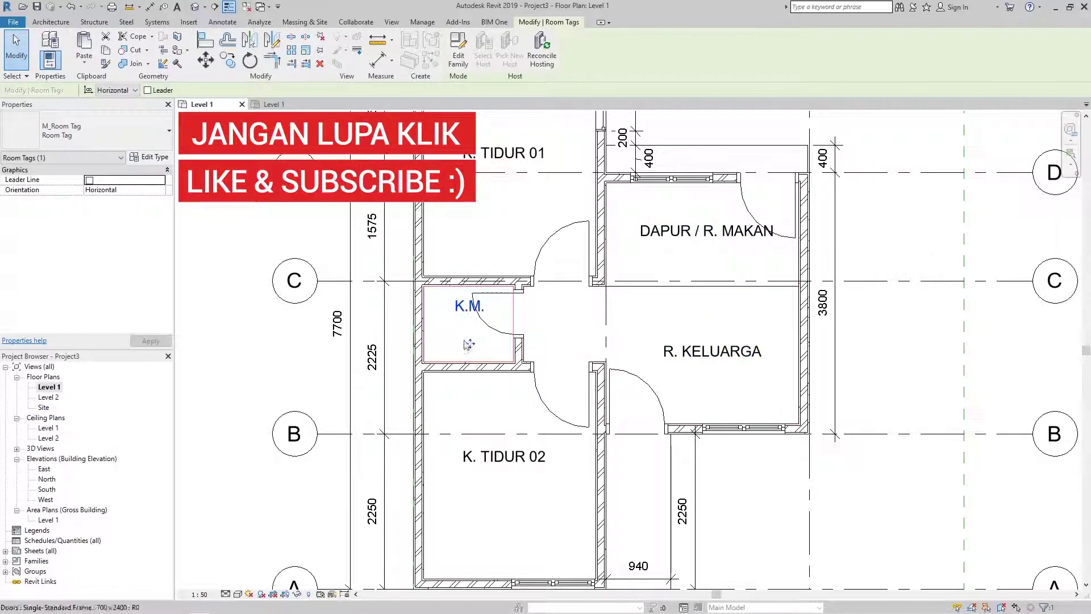
{"action": "key", "text": "Escape"}
Draw a rectangular detail-line outline beside the front terrace with DL.
{"action": "scroll", "coordinate": [379, 405], "scroll_direction": "down", "scroll_amount": 1}
{"action": "scroll", "coordinate": [379, 405], "scroll_direction": "down", "scroll_amount": 1}
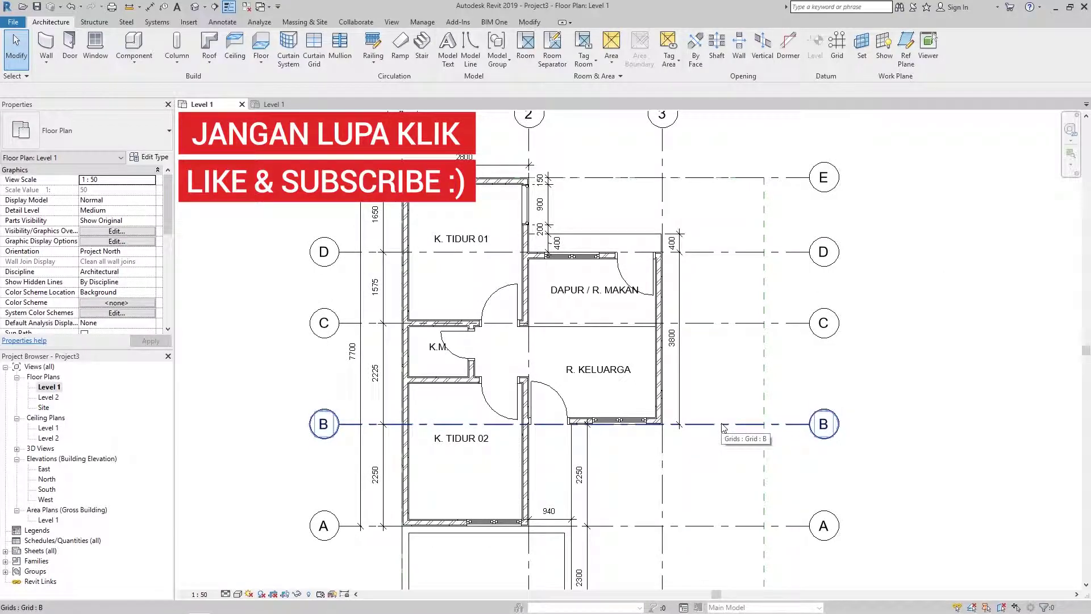
{"action": "middle_click_drag", "start_coordinate": [723, 426], "coordinate": [687, 385]}
{"action": "scroll", "coordinate": [635, 482], "scroll_direction": "up", "scroll_amount": 2}
{"action": "middle_click_drag", "start_coordinate": [636, 482], "coordinate": [614, 470]}
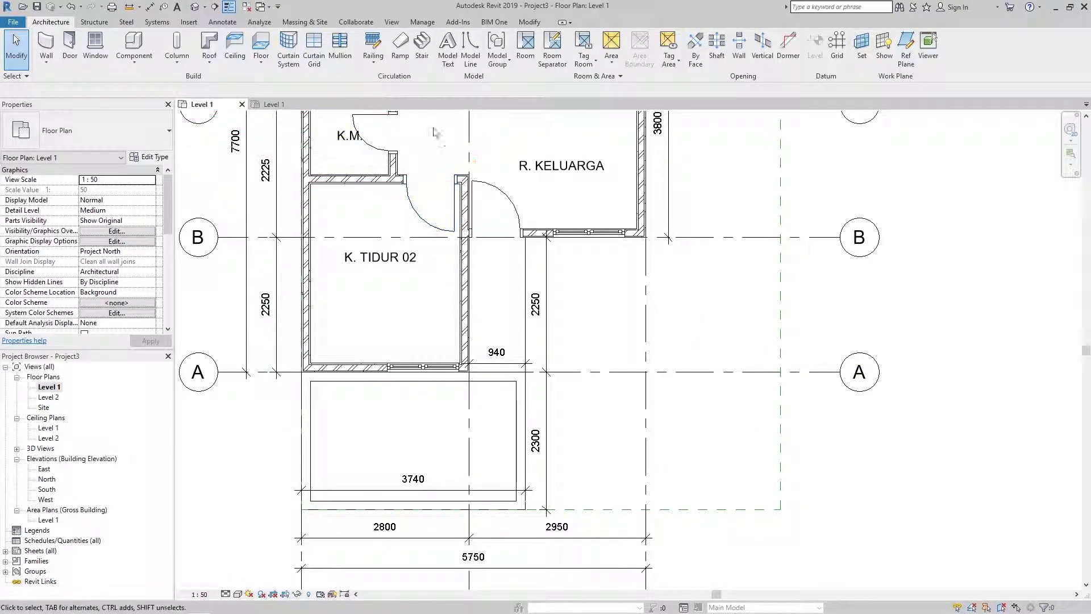
{"action": "key", "text": "d"}
{"action": "key", "text": "l"}
{"action": "left_click", "coordinate": [711, 238]}
{"action": "key", "text": "Escape"}
{"action": "key", "text": "Escape"}
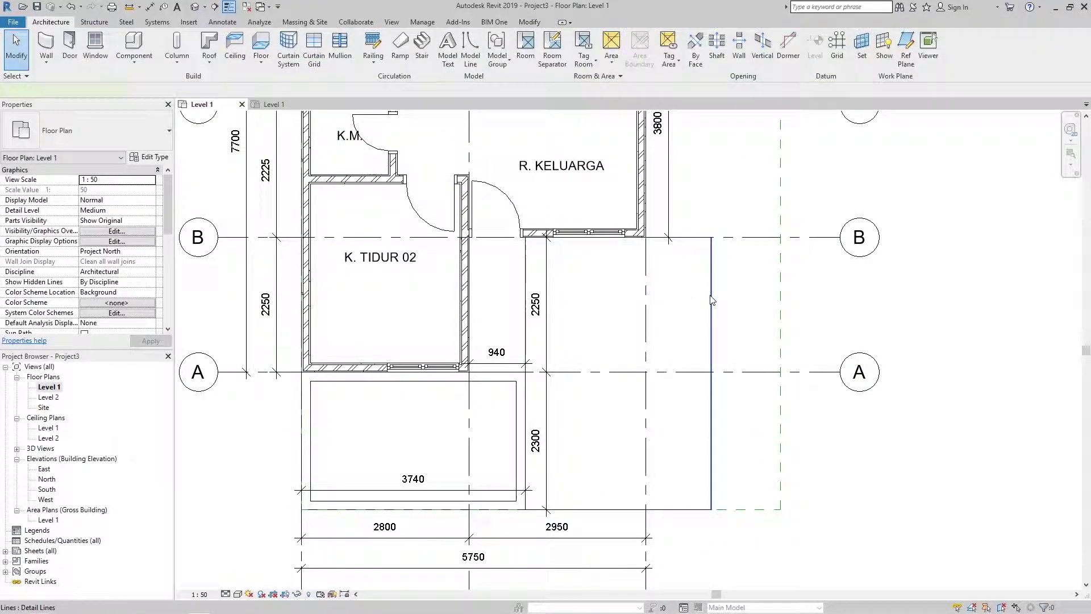
{"action": "left_click", "coordinate": [712, 398]}
Start a filled region and duplicate the Vertical type into a new EARTH type.
{"action": "key", "text": "Escape"}
{"action": "key", "text": "Escape"}
{"action": "scroll", "coordinate": [682, 392], "scroll_direction": "down", "scroll_amount": 2}
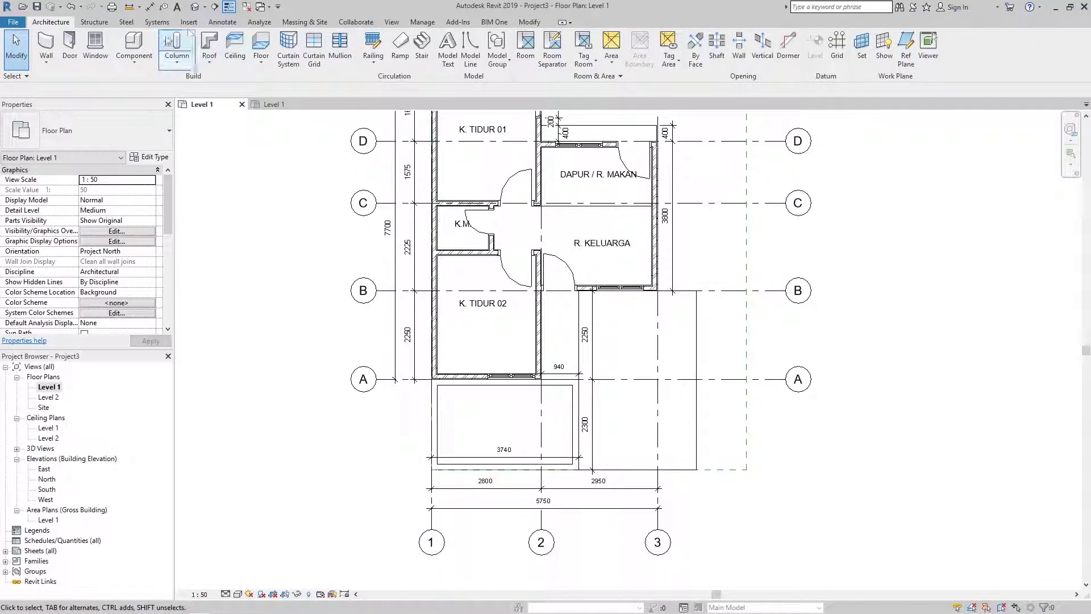
{"action": "left_click", "coordinate": [222, 21]}
{"action": "left_click", "coordinate": [354, 51]}
{"action": "left_click", "coordinate": [437, 465]}
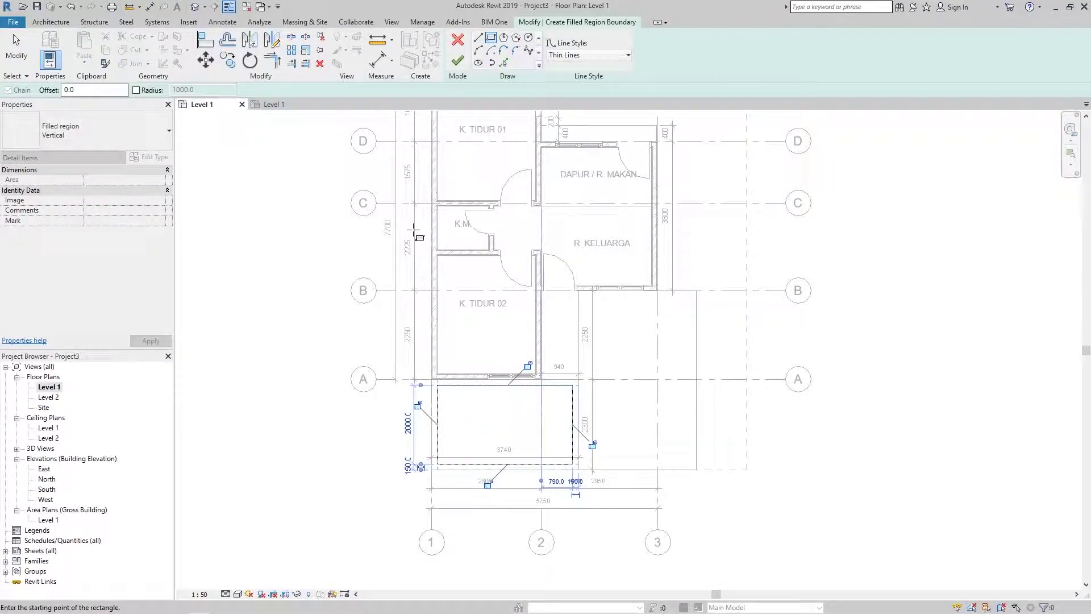
{"action": "left_click", "coordinate": [130, 132]}
{"action": "left_click", "coordinate": [152, 159]}
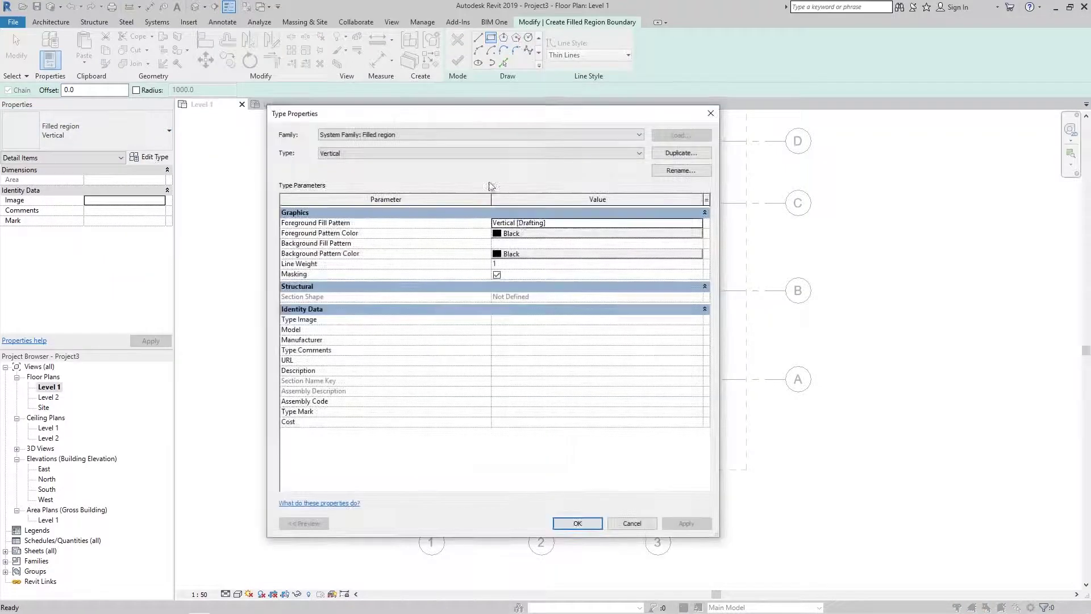
{"action": "left_click", "coordinate": [509, 153]}
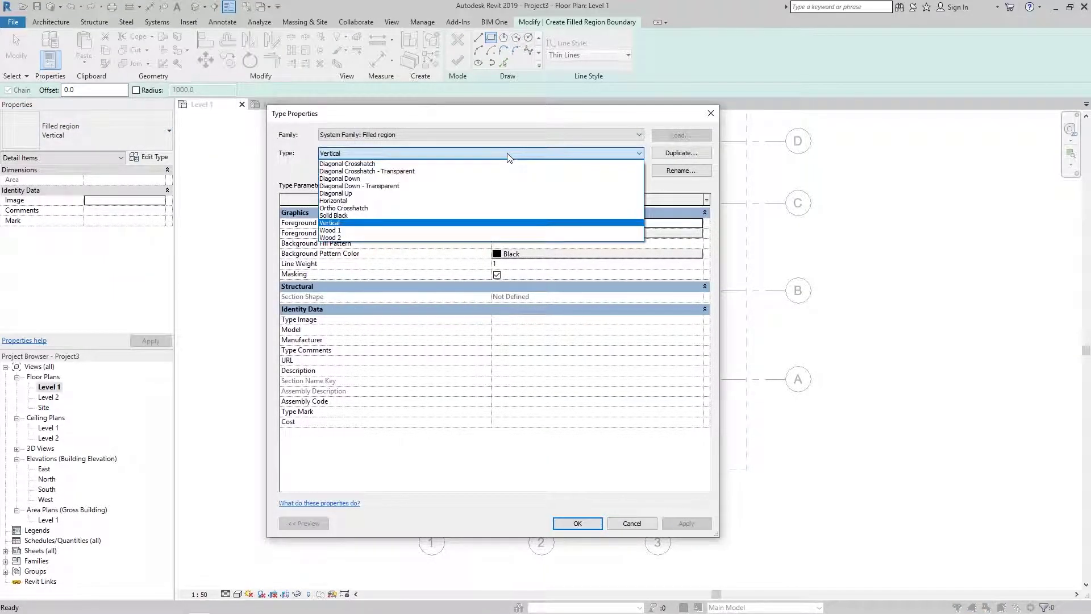
{"action": "left_click", "coordinate": [546, 223]}
{"action": "left_click", "coordinate": [681, 153]}
{"action": "type", "text": "EARTH"}
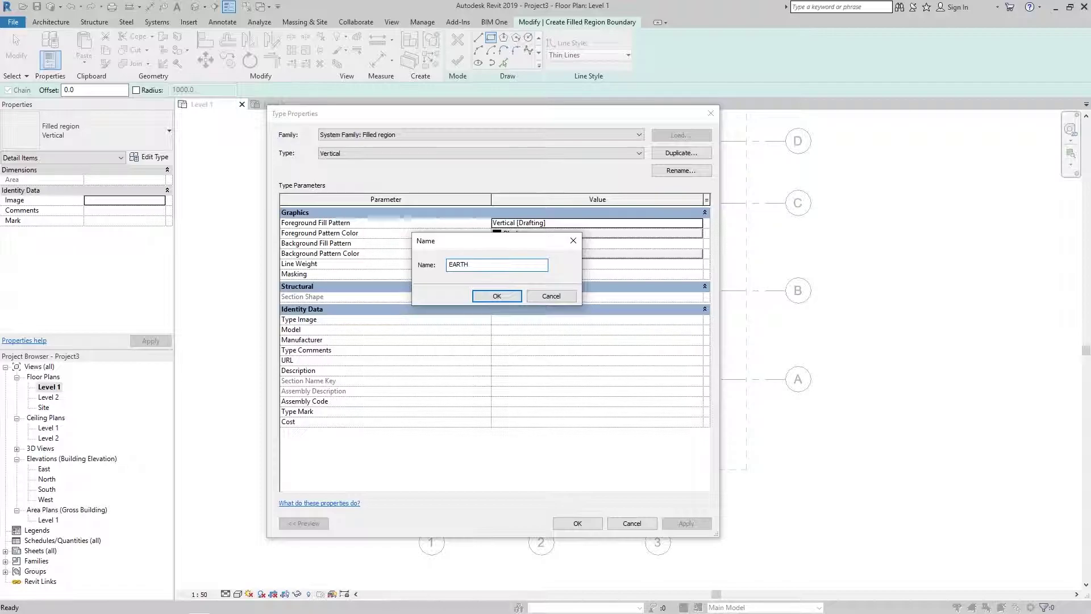
{"action": "key", "text": "Return"}
Give the EARTH region type a Sand foreground fill pattern.
{"action": "left_click", "coordinate": [698, 223]}
{"action": "scroll", "coordinate": [532, 320], "scroll_direction": "down", "scroll_amount": 3}
{"action": "scroll", "coordinate": [533, 319], "scroll_direction": "down", "scroll_amount": 3}
{"action": "scroll", "coordinate": [533, 319], "scroll_direction": "down", "scroll_amount": 2}
{"action": "scroll", "coordinate": [532, 320], "scroll_direction": "down", "scroll_amount": 1}
{"action": "left_click", "coordinate": [532, 317]}
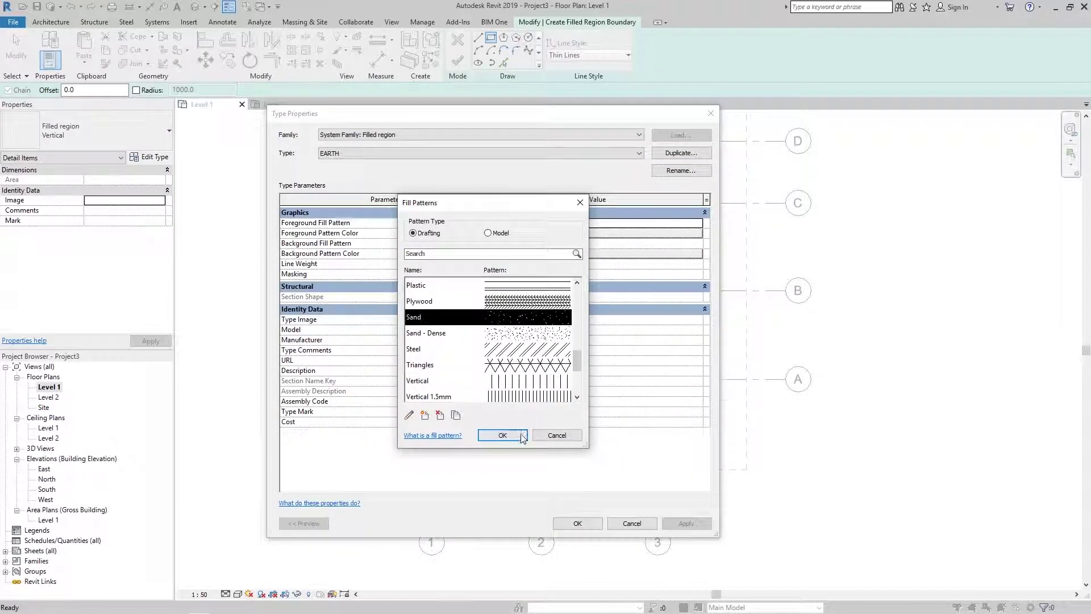
{"action": "left_click", "coordinate": [502, 434]}
{"action": "left_click", "coordinate": [578, 523]}
Sketch the EARTH region's boundary corners between grids C and A.
{"action": "scroll", "coordinate": [534, 510], "scroll_direction": "up", "scroll_amount": 3}
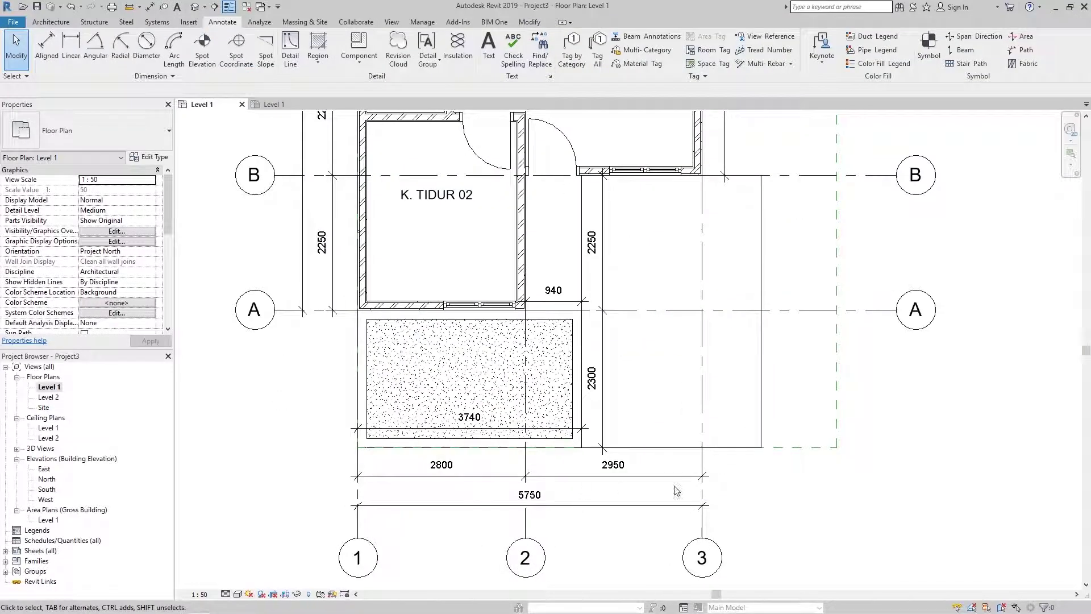
{"action": "middle_click_drag", "start_coordinate": [677, 489], "coordinate": [542, 435]}
{"action": "left_click", "coordinate": [318, 48]}
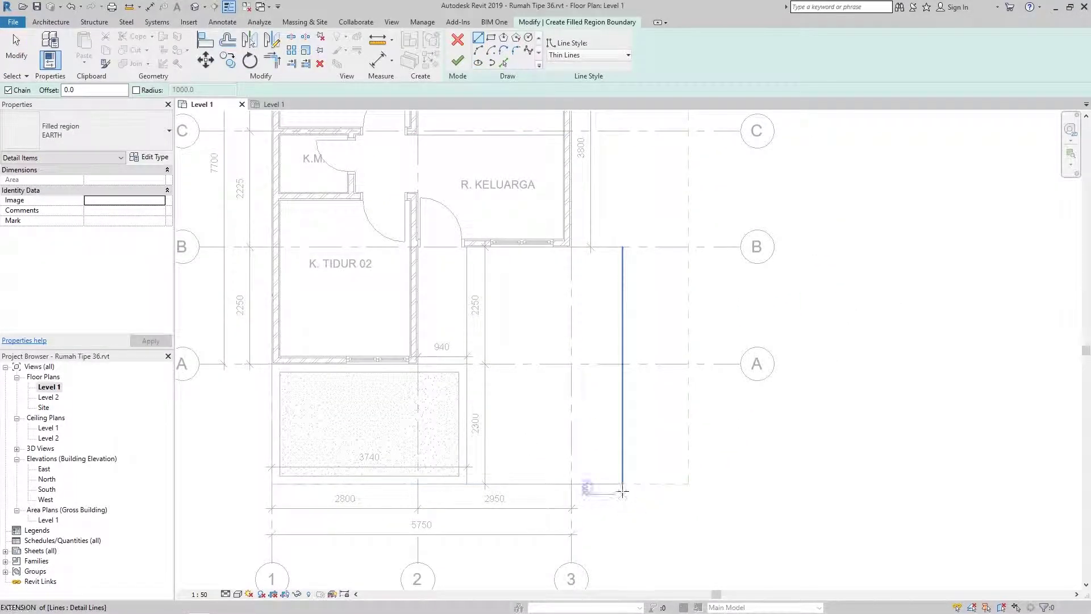
{"action": "scroll", "coordinate": [659, 170], "scroll_direction": "down", "scroll_amount": 3}
{"action": "scroll", "coordinate": [389, 168], "scroll_direction": "up", "scroll_amount": 5}
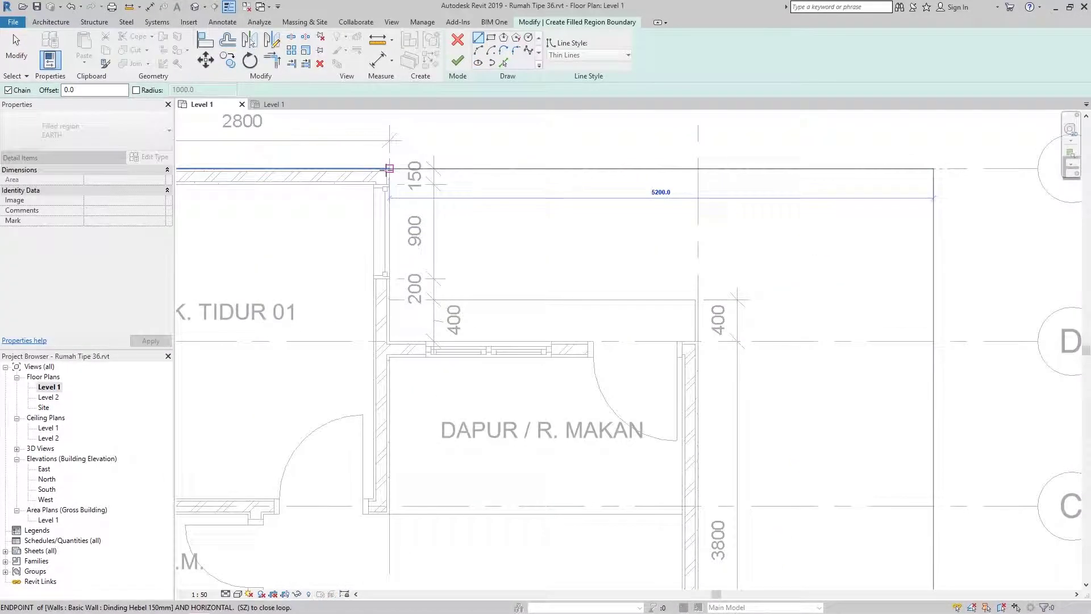
{"action": "left_click", "coordinate": [389, 295]}
{"action": "scroll", "coordinate": [690, 298], "scroll_direction": "up", "scroll_amount": 3}
{"action": "left_click", "coordinate": [743, 288]}
Finish the EARTH filled region beside the house.
{"action": "scroll", "coordinate": [720, 224], "scroll_direction": "down", "scroll_amount": 3}
{"action": "scroll", "coordinate": [686, 237], "scroll_direction": "up", "scroll_amount": 1}
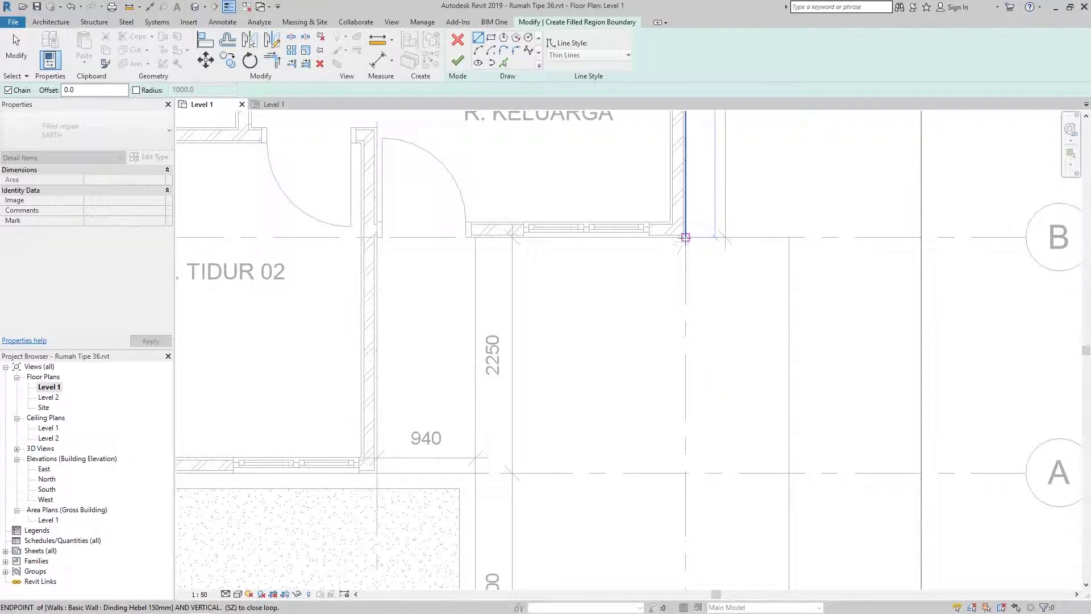
{"action": "middle_click_drag", "start_coordinate": [686, 237], "coordinate": [786, 100]}
{"action": "middle_click_drag", "start_coordinate": [794, 285], "coordinate": [634, 186]}
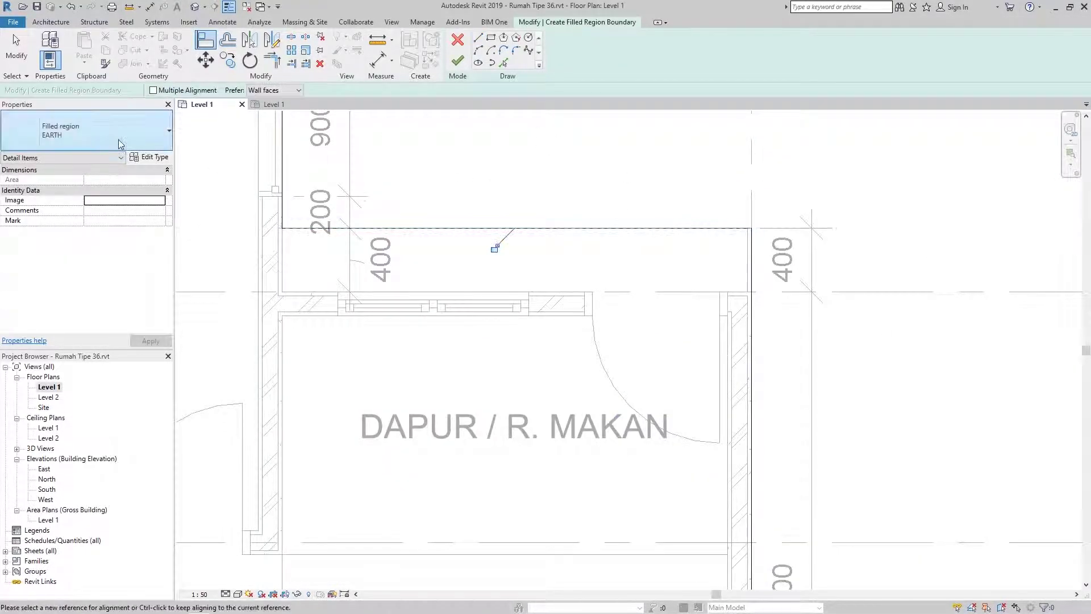
{"action": "left_click", "coordinate": [457, 61]}
{"action": "scroll", "coordinate": [633, 284], "scroll_direction": "down", "scroll_amount": 5}
{"action": "key", "text": "Escape"}
{"action": "middle_click_drag", "start_coordinate": [675, 271], "coordinate": [879, 271]}
{"action": "scroll", "coordinate": [777, 508], "scroll_direction": "up", "scroll_amount": 2}
Draw a Diagonal Crosshatch rectangular region below R. KELUARGA between grids B and A.
{"action": "left_click", "coordinate": [317, 45]}
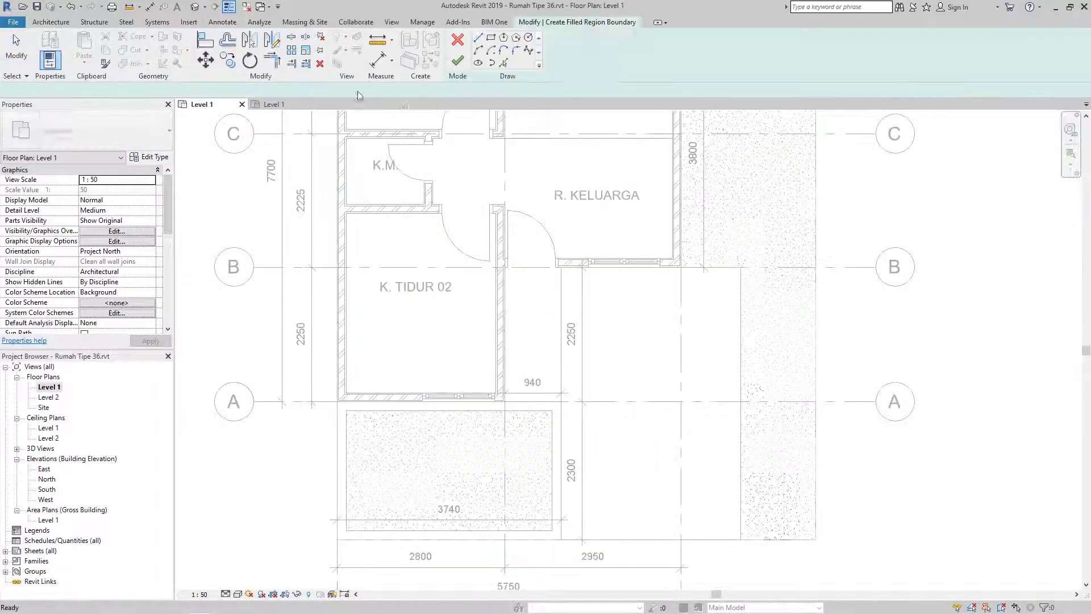
{"action": "left_click", "coordinate": [122, 135]}
{"action": "left_click", "coordinate": [117, 188]}
{"action": "left_click", "coordinate": [492, 37]}
{"action": "left_click", "coordinate": [561, 268]}
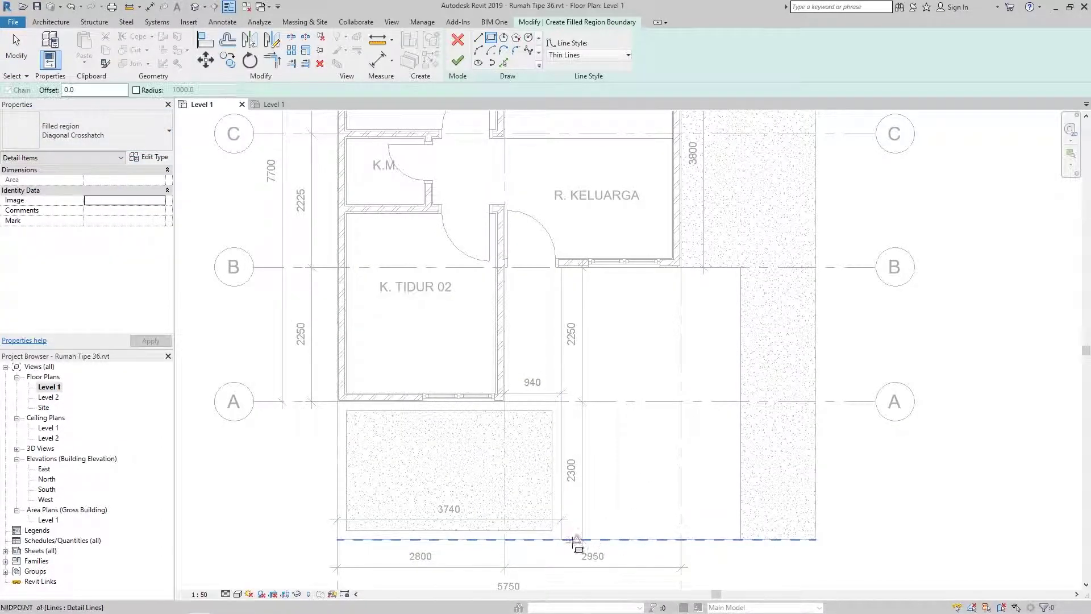
{"action": "left_click", "coordinate": [741, 267]}
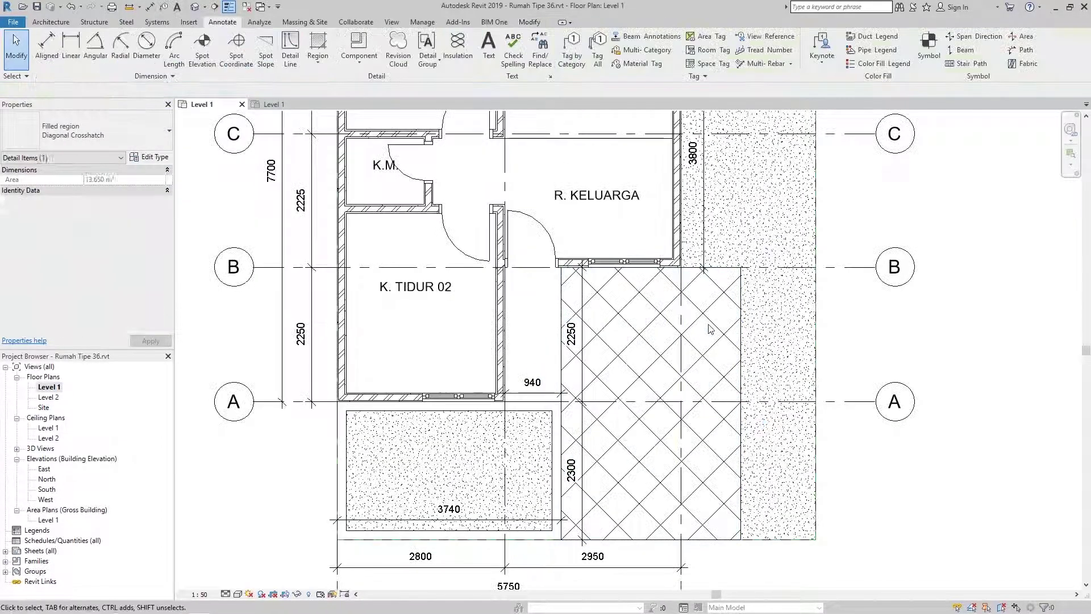
Check the Diagonal Crosshatch region type's pattern colour in Edit Type.
{"action": "left_click", "coordinate": [741, 279]}
{"action": "left_click", "coordinate": [149, 157]}
{"action": "left_click", "coordinate": [597, 233]}
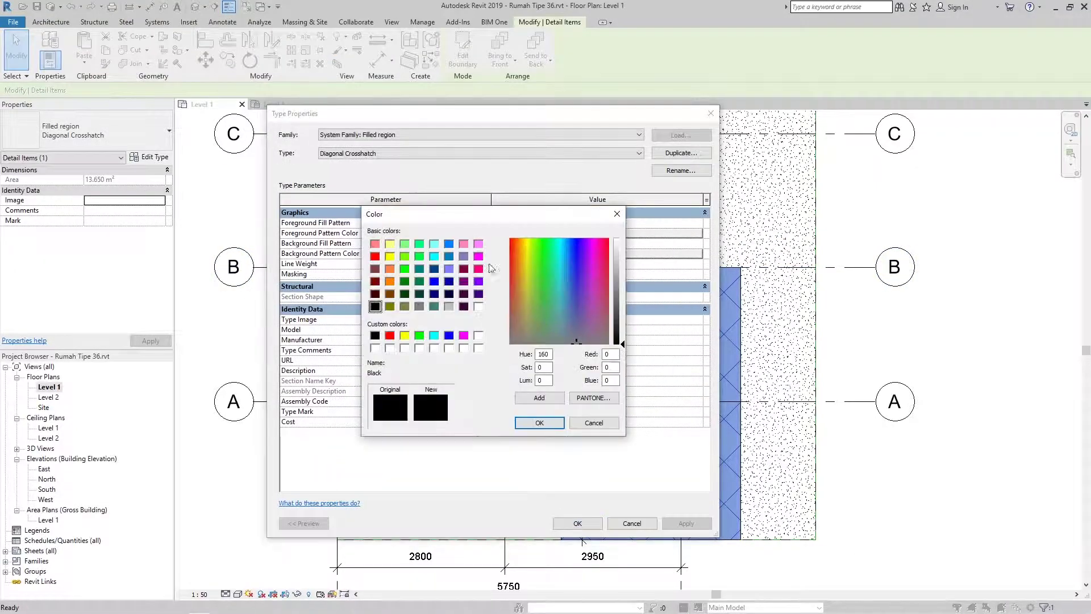
{"action": "left_click", "coordinate": [539, 422]}
{"action": "left_click", "coordinate": [578, 523]}
{"action": "left_click", "coordinate": [913, 469]}
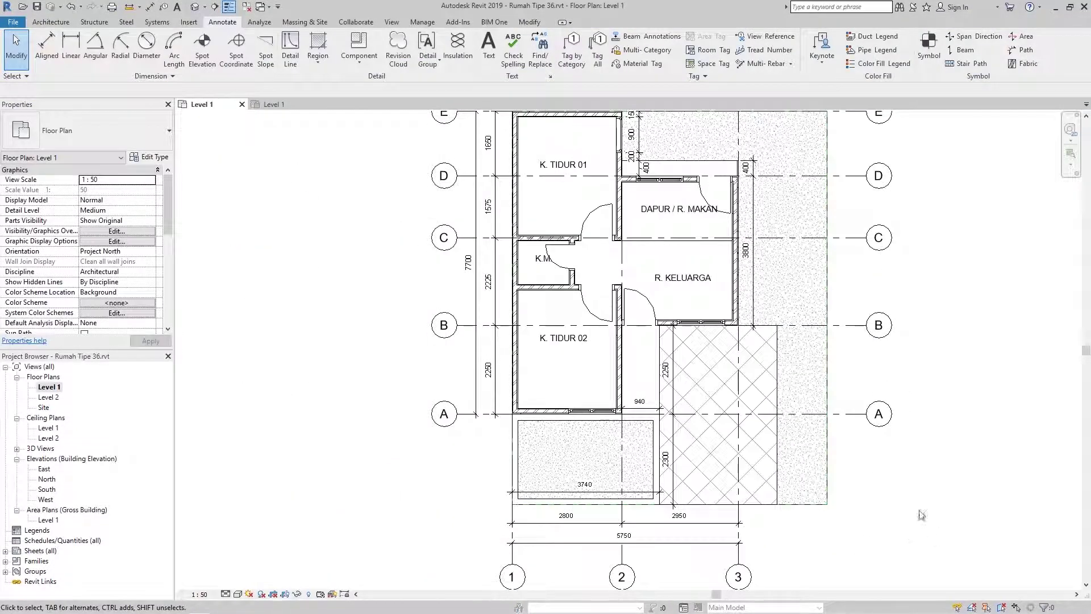
{"action": "scroll", "coordinate": [913, 469], "scroll_direction": "down", "scroll_amount": 3}
Load the Furniture double bed family and place beds in K. TIDUR 02 and K. TIDUR 01.
{"action": "left_click", "coordinate": [359, 45]}
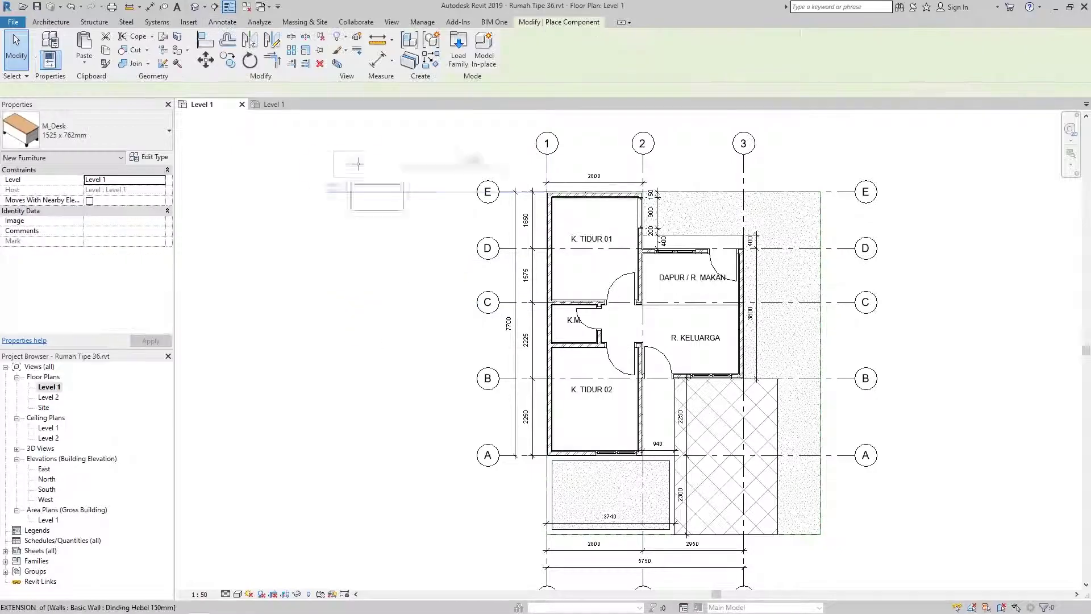
{"action": "left_click", "coordinate": [459, 51]}
{"action": "left_click", "coordinate": [697, 116]}
{"action": "double_click", "coordinate": [239, 285]}
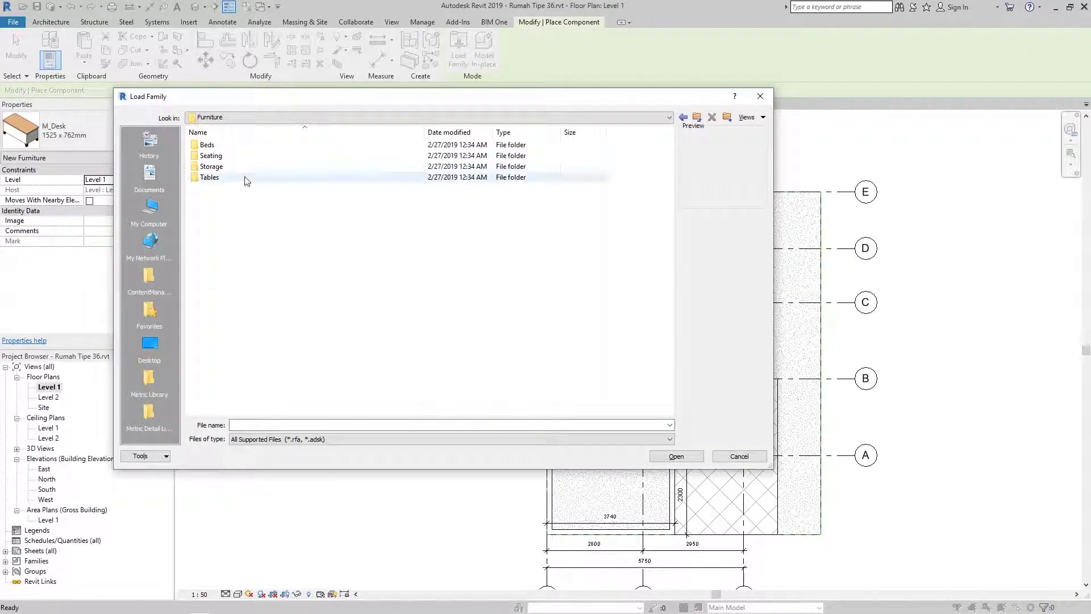
{"action": "double_click", "coordinate": [216, 166]}
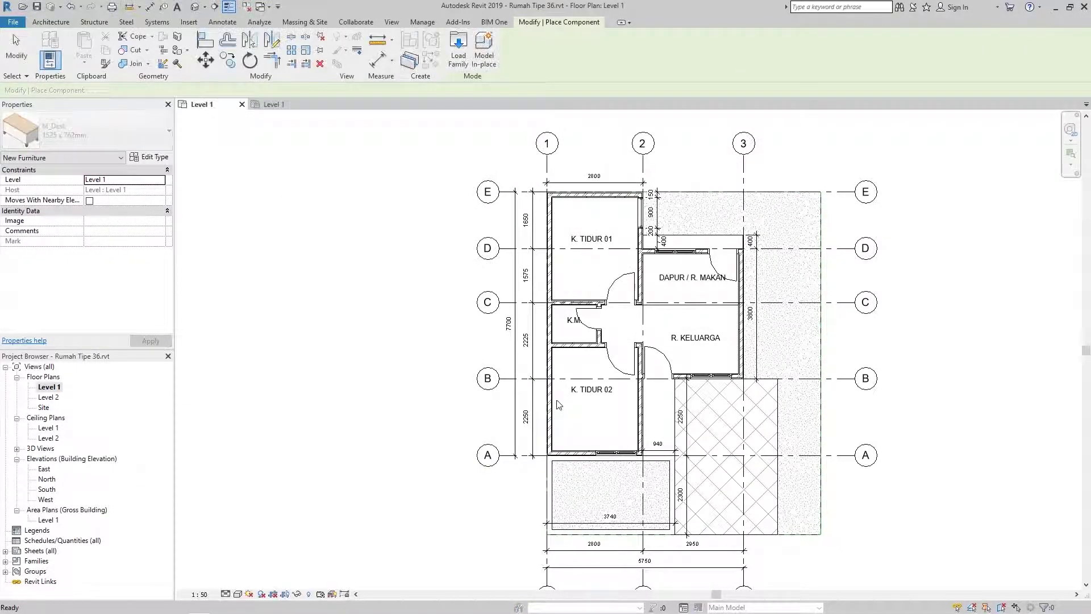
{"action": "left_click", "coordinate": [581, 413]}
{"action": "scroll", "coordinate": [581, 413], "scroll_direction": "up", "scroll_amount": 3}
{"action": "scroll", "coordinate": [563, 280], "scroll_direction": "down", "scroll_amount": 1}
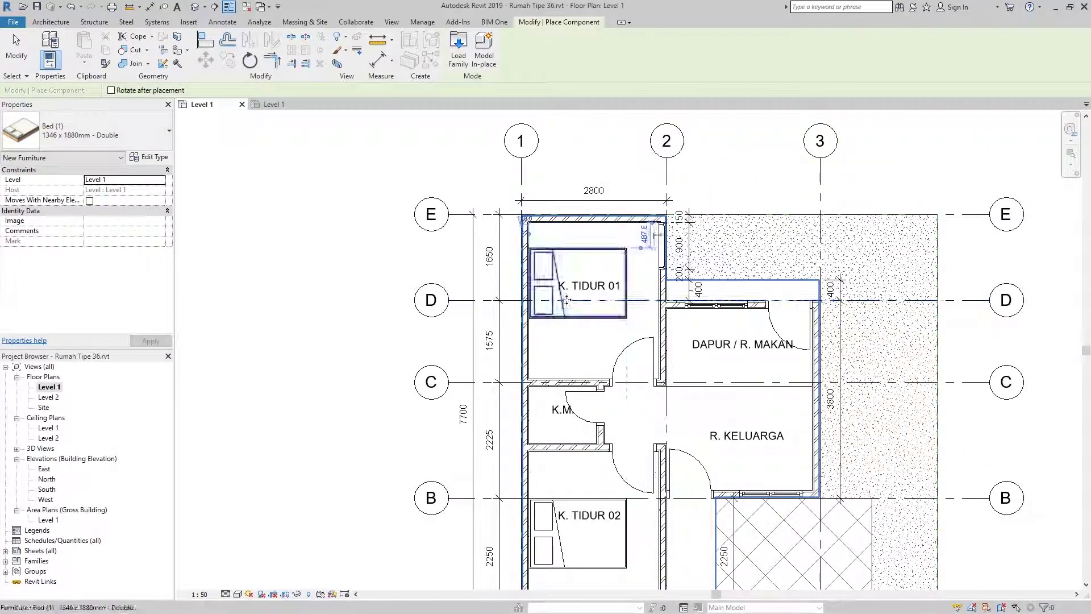
{"action": "left_click", "coordinate": [567, 299]}
{"action": "key", "text": "Escape"}
{"action": "key", "text": "Escape"}
Load the Tall Cabinet-Double Door family and place it in K. TIDUR 01.
{"action": "scroll", "coordinate": [249, 314], "scroll_direction": "down", "scroll_amount": 2}
{"action": "key", "text": "c"}
{"action": "key", "text": "m"}
{"action": "left_click", "coordinate": [458, 51]}
{"action": "double_click", "coordinate": [227, 177]}
{"action": "key", "text": "Down"}
{"action": "key", "text": "Return"}
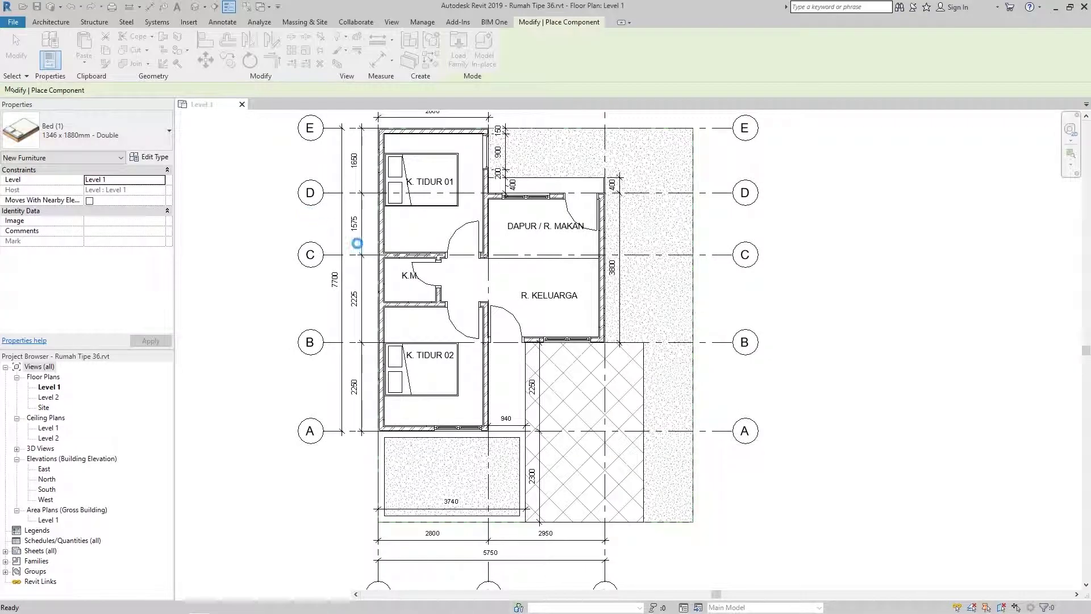
{"action": "scroll", "coordinate": [393, 227], "scroll_direction": "up", "scroll_amount": 2}
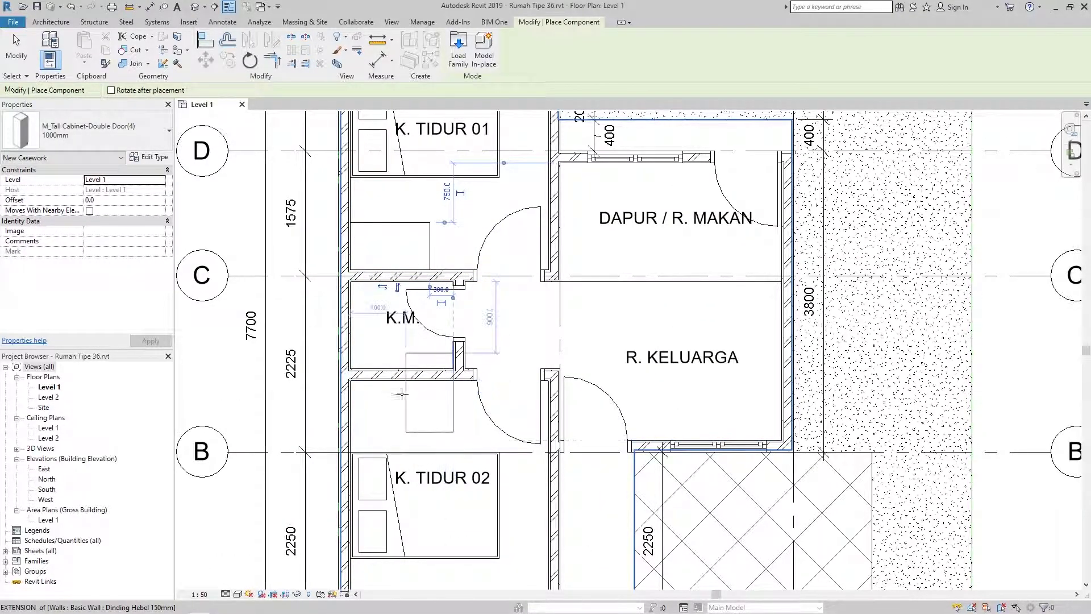
{"action": "left_click", "coordinate": [359, 423]}
{"action": "key", "text": "Escape"}
{"action": "key", "text": "Escape"}
{"action": "scroll", "coordinate": [359, 424], "scroll_direction": "down", "scroll_amount": 2}
Load Cabinet-File 2 Drawer and place it in K. TIDUR 01's top-left corner.
{"action": "key", "text": "c"}
{"action": "key", "text": "m"}
{"action": "left_click", "coordinate": [458, 52]}
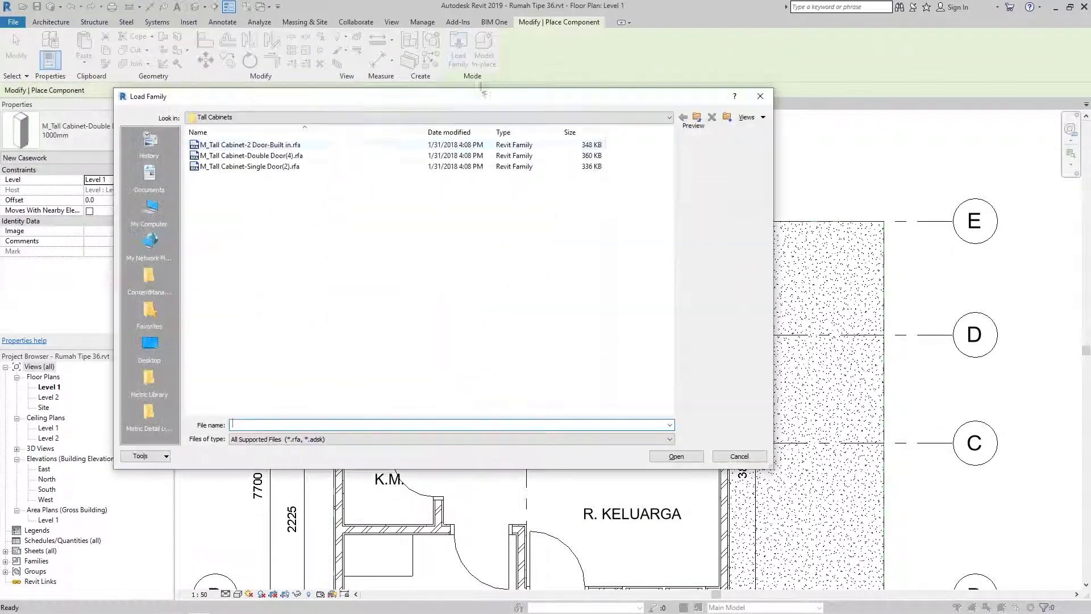
{"action": "double_click", "coordinate": [211, 166]}
{"action": "key", "text": "Down"}
{"action": "key", "text": "Down"}
{"action": "key", "text": "Return"}
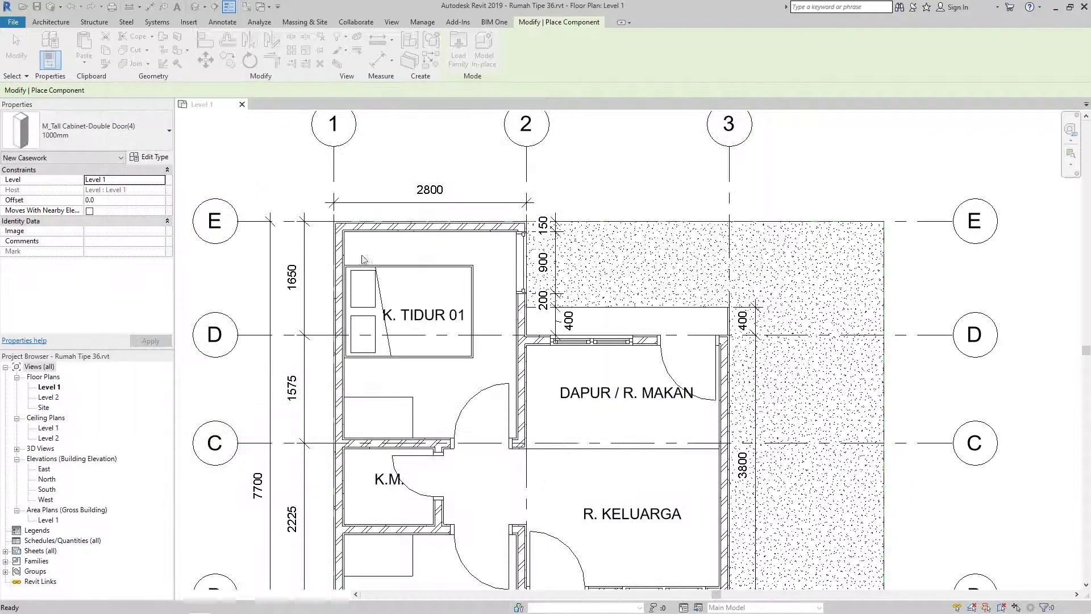
{"action": "scroll", "coordinate": [356, 243], "scroll_direction": "up", "scroll_amount": 2}
{"action": "left_click", "coordinate": [357, 235]}
{"action": "key", "text": "Escape"}
{"action": "key", "text": "Escape"}
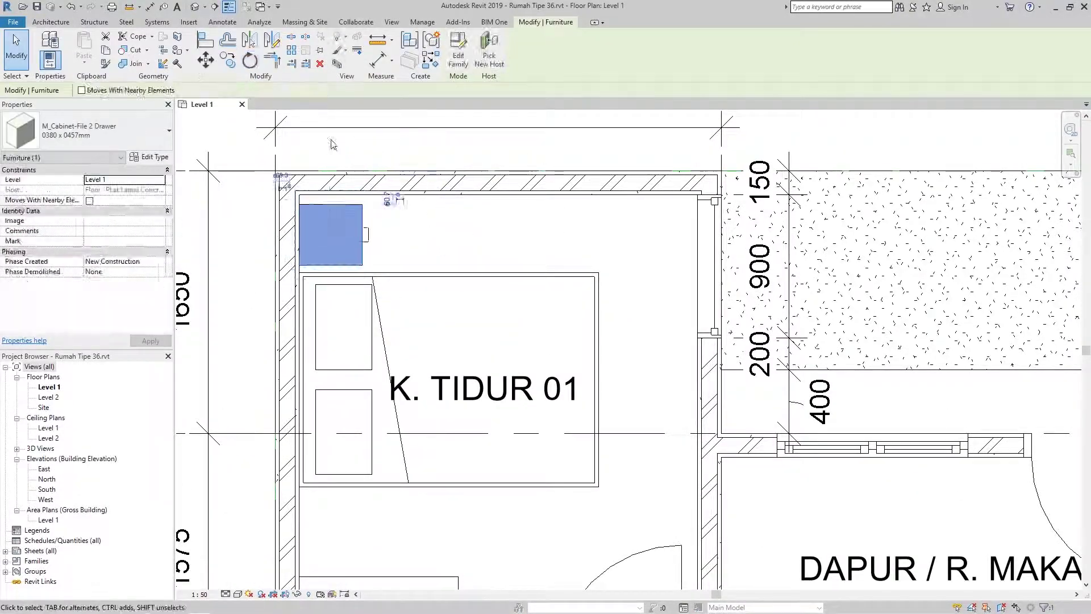
Try aligning the file cabinet to the wall with AL, then cancel.
{"action": "key", "text": "a"}
{"action": "key", "text": "l"}
{"action": "scroll", "coordinate": [363, 191], "scroll_direction": "up", "scroll_amount": 3}
{"action": "scroll", "coordinate": [374, 287], "scroll_direction": "down", "scroll_amount": 4}
{"action": "key", "text": "Escape"}
{"action": "key", "text": "Escape"}
Reopen the Load Family dialog on the US Metric library for another component.
{"action": "key", "text": "c"}
{"action": "key", "text": "m"}
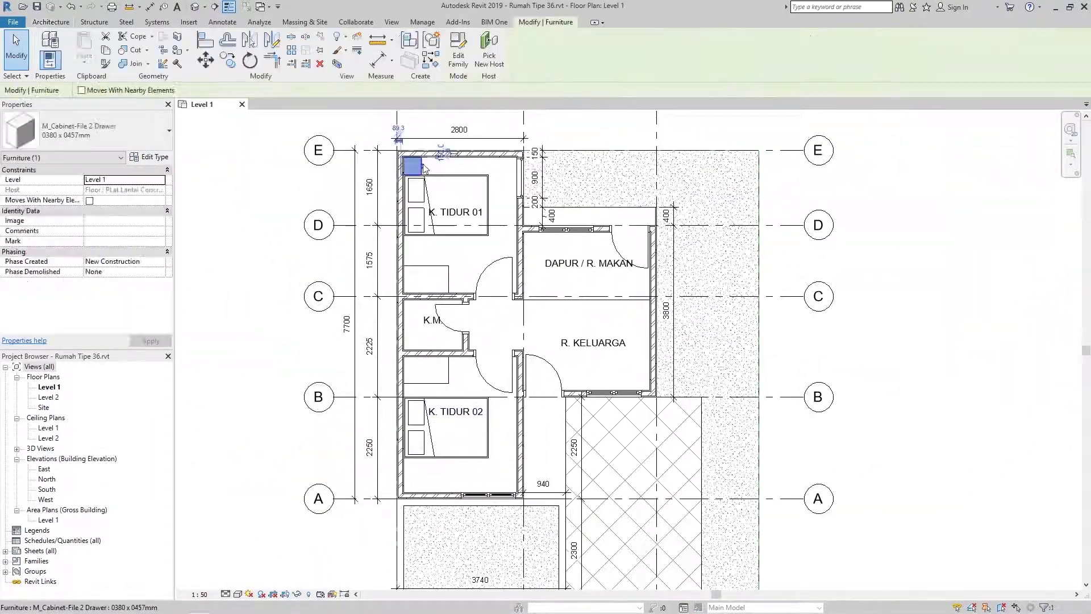
{"action": "scroll", "coordinate": [484, 451], "scroll_direction": "up", "scroll_amount": 4}
{"action": "key", "text": "Escape"}
{"action": "left_click", "coordinate": [500, 319]}
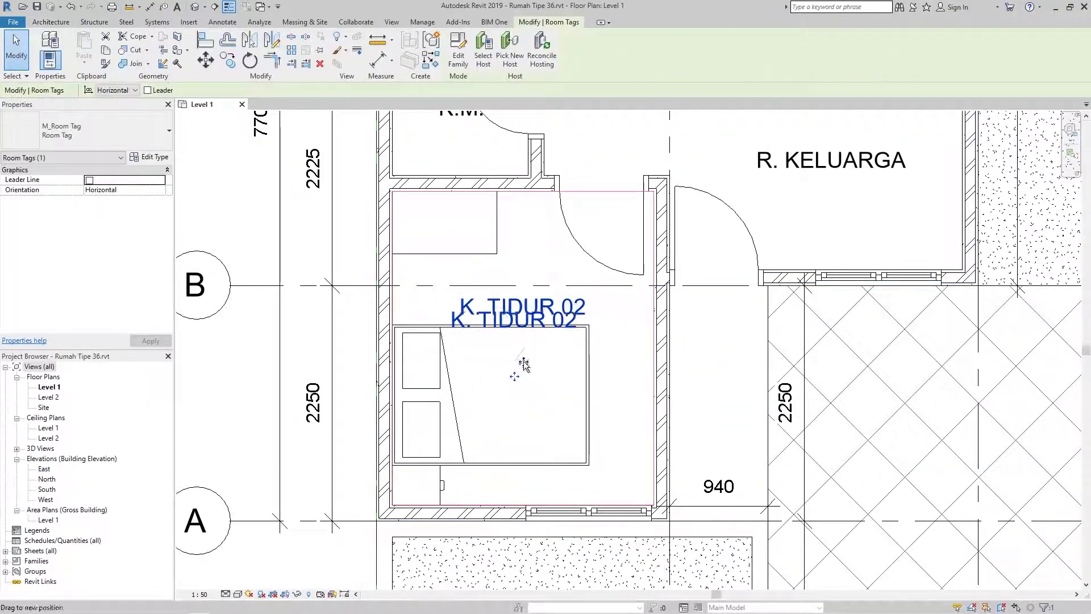
{"action": "scroll", "coordinate": [476, 360], "scroll_direction": "down", "scroll_amount": 2}
{"action": "key", "text": "c"}
{"action": "key", "text": "m"}
{"action": "left_click", "coordinate": [459, 45]}
Load the domestic 3D toilet from Plumbing > Water Closets and place it in K.M.
{"action": "left_click", "coordinate": [149, 381]}
{"action": "scroll", "coordinate": [284, 285], "scroll_direction": "down", "scroll_amount": 3}
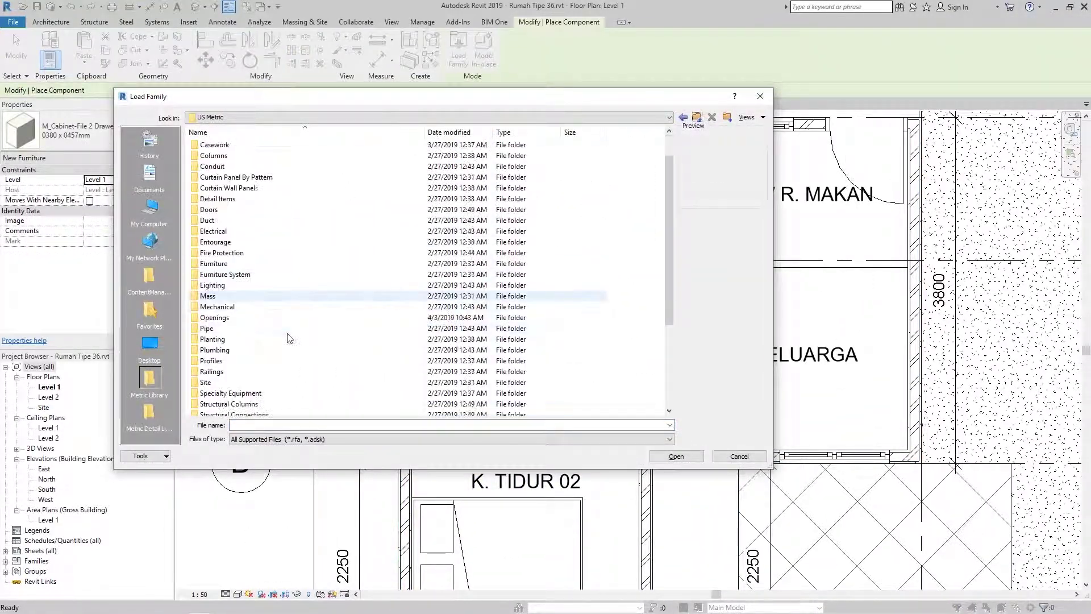
{"action": "double_click", "coordinate": [216, 371]}
{"action": "double_click", "coordinate": [227, 147]}
{"action": "double_click", "coordinate": [220, 209]}
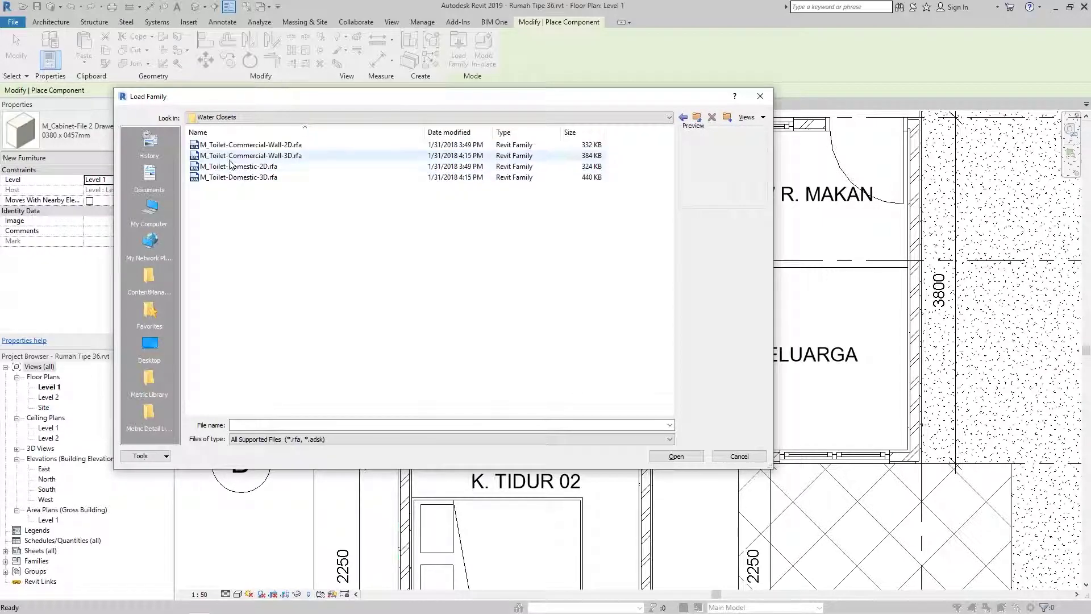
{"action": "left_click", "coordinate": [227, 166]}
{"action": "left_click", "coordinate": [677, 457]}
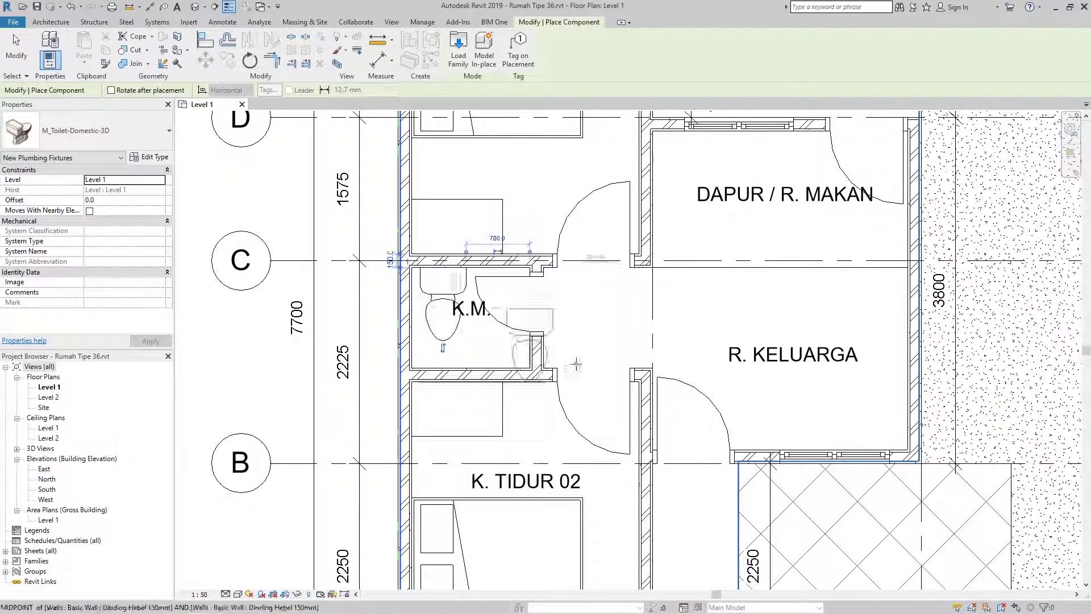
{"action": "key", "text": "Escape"}
{"action": "key", "text": "Escape"}
{"action": "left_click", "coordinate": [536, 353]}
Load the corner shower stall family from Showers and place it beside K.M.
{"action": "left_click", "coordinate": [470, 223]}
{"action": "scroll", "coordinate": [600, 325], "scroll_direction": "up", "scroll_amount": 3}
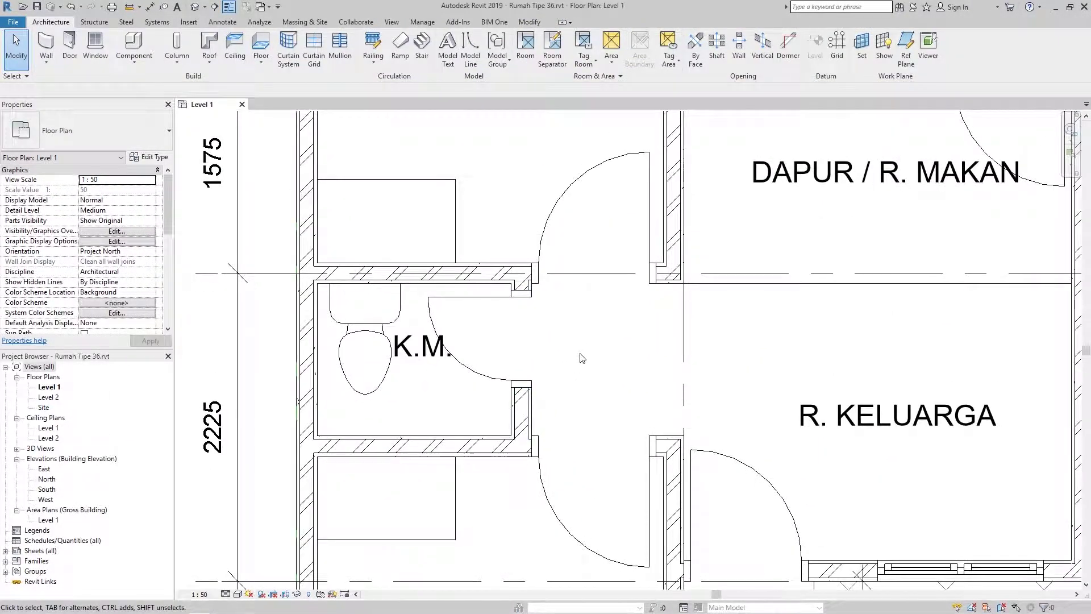
{"action": "key", "text": "c"}
{"action": "key", "text": "m"}
{"action": "double_click", "coordinate": [347, 223]}
{"action": "left_click", "coordinate": [259, 146]}
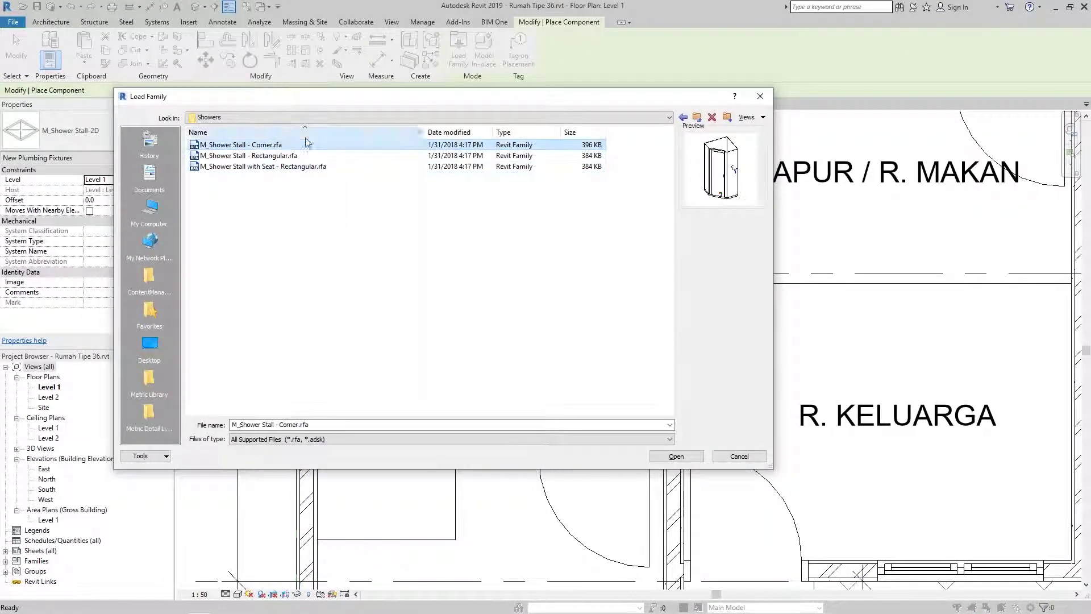
{"action": "left_click", "coordinate": [676, 457]}
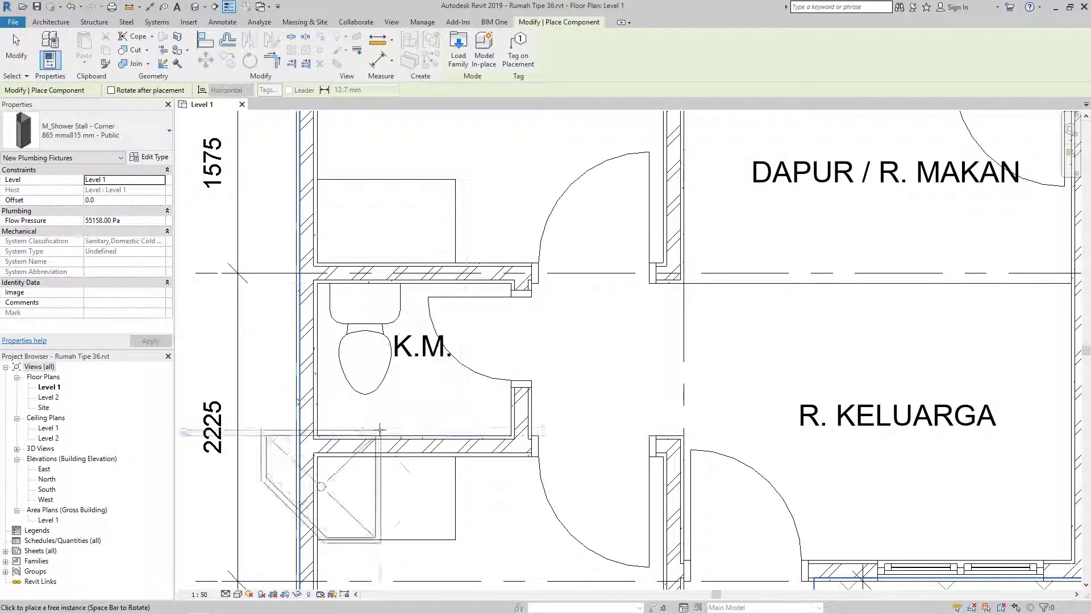
{"action": "left_click", "coordinate": [867, 320]}
{"action": "key", "text": "Escape"}
{"action": "key", "text": "Escape"}
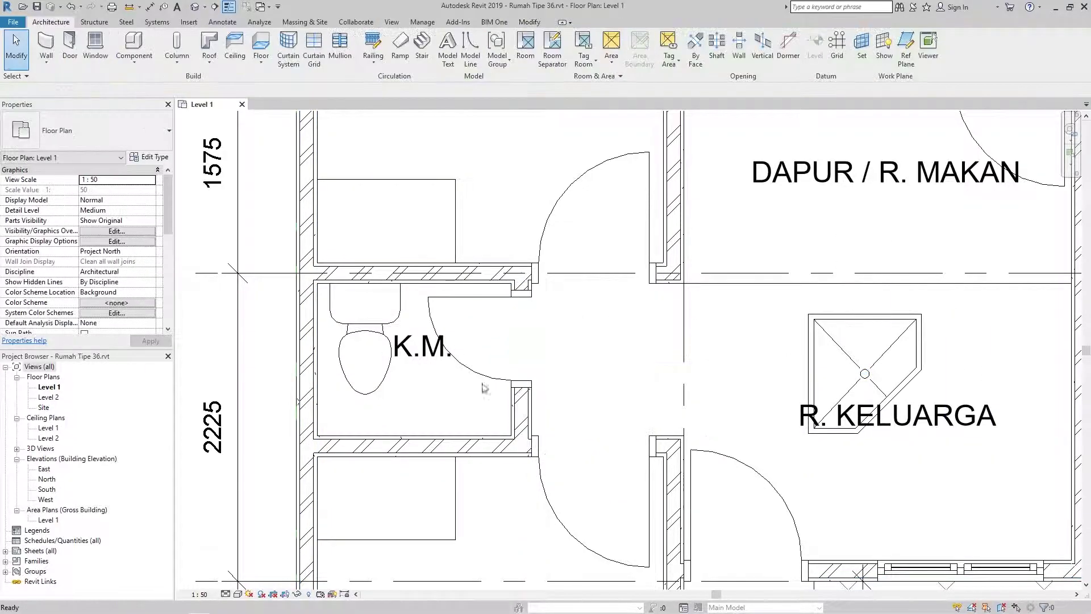
Move the toilet and the corner shower stall into the K.M. bathroom corner.
{"action": "middle_click_drag", "start_coordinate": [867, 320], "coordinate": [858, 280]}
{"action": "left_click_drag", "start_coordinate": [355, 319], "coordinate": [739, 392]}
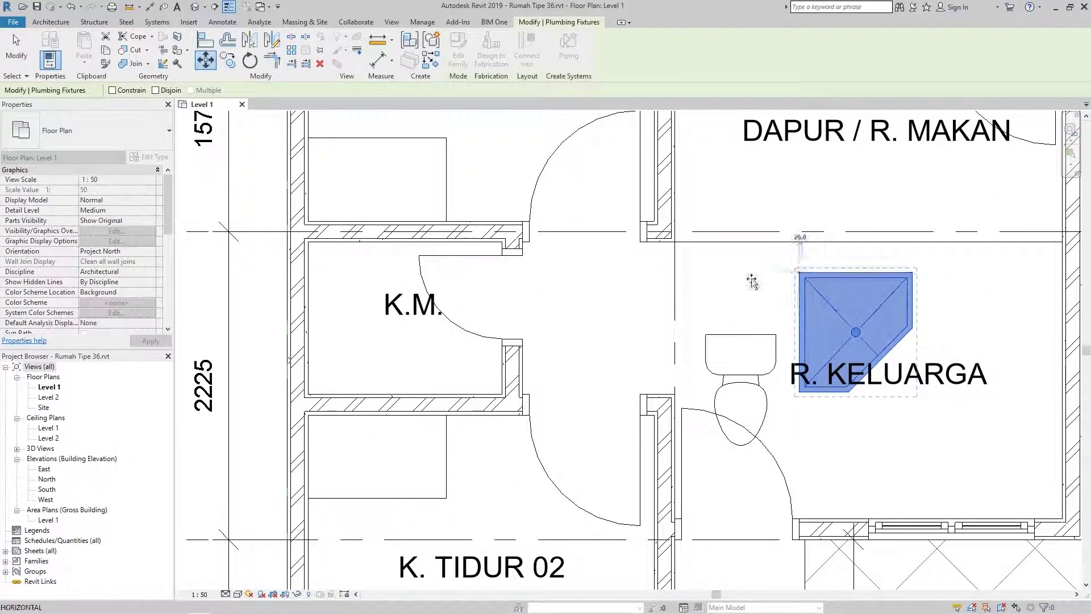
{"action": "left_click_drag", "start_coordinate": [801, 309], "coordinate": [312, 281]}
{"action": "key", "text": "Escape"}
{"action": "scroll", "coordinate": [498, 315], "scroll_direction": "down", "scroll_amount": 2}
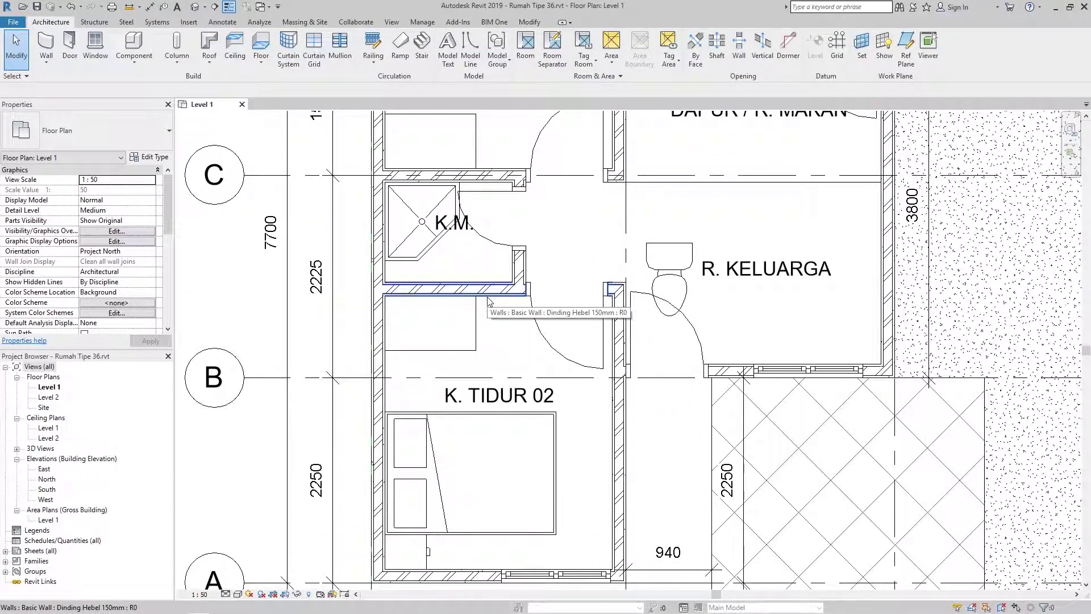
Rotate the toilet about 90 degrees so it faces into the room.
{"action": "left_click", "coordinate": [688, 270]}
{"action": "key", "text": "r"}
{"action": "key", "text": "o"}
{"action": "left_click", "coordinate": [670, 145]}
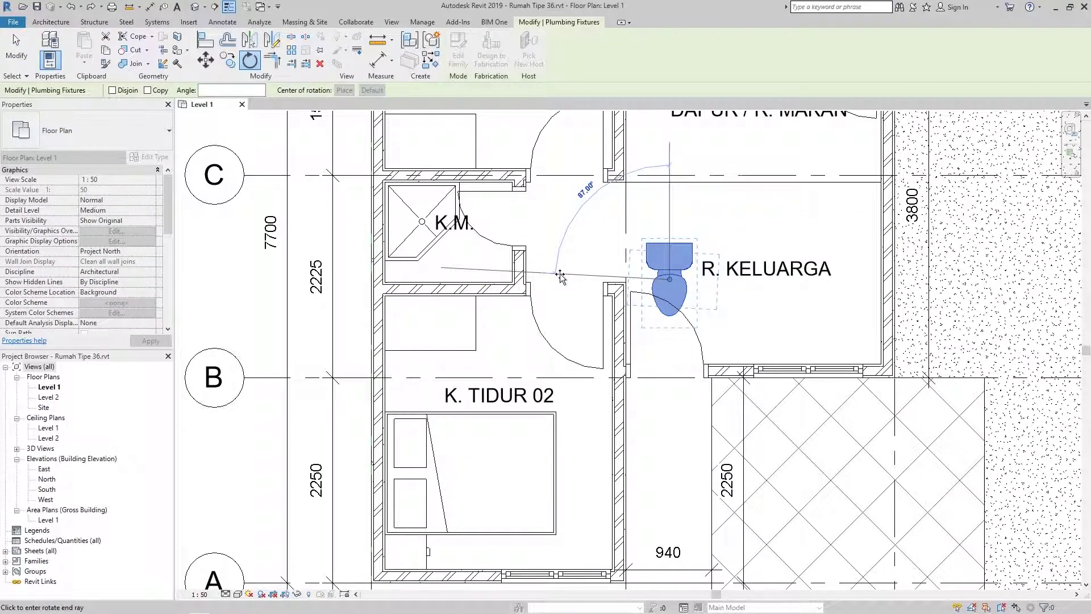
{"action": "left_click", "coordinate": [560, 277]}
{"action": "scroll", "coordinate": [560, 277], "scroll_direction": "up", "scroll_amount": 3}
{"action": "left_click", "coordinate": [568, 313]}
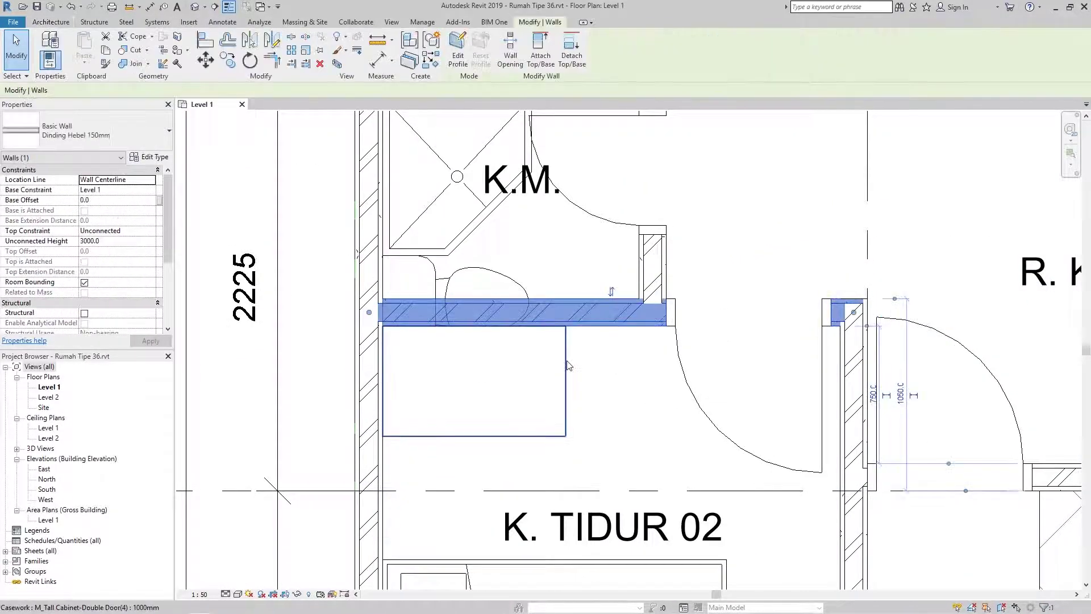
Change the wall's temporary dimension from 235 to 600, moving the wall below K.M.
{"action": "key", "text": "d"}
{"action": "key", "text": "i"}
{"action": "left_click", "coordinate": [569, 299]}
{"action": "left_click", "coordinate": [568, 250]}
{"action": "left_click", "coordinate": [339, 277]}
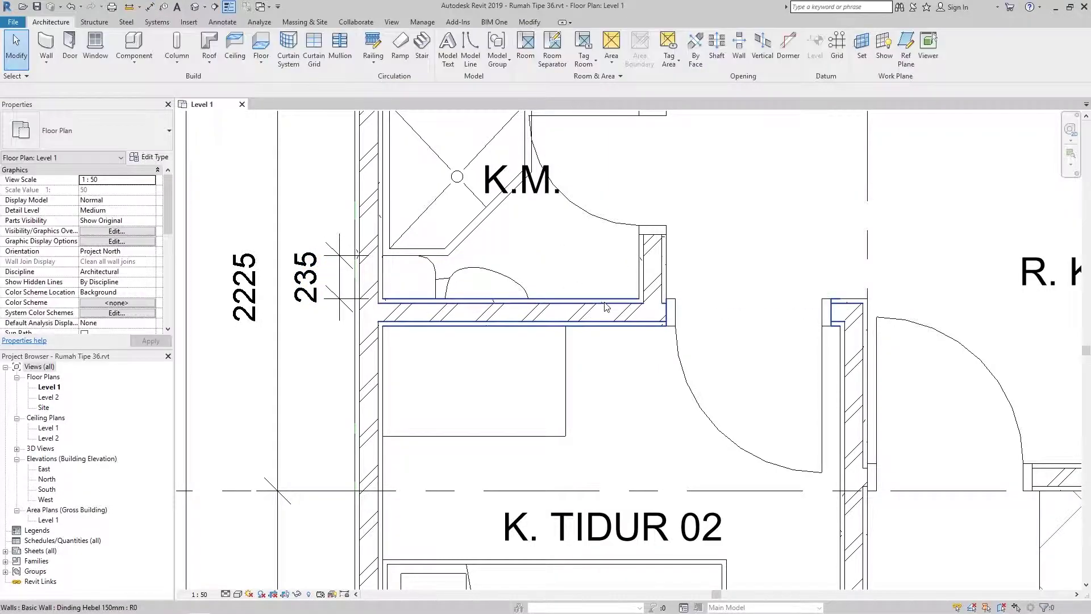
{"action": "left_click", "coordinate": [512, 311]}
{"action": "left_click", "coordinate": [319, 277]}
{"action": "type", "text": "600"}
{"action": "key", "text": "Return"}
{"action": "left_click", "coordinate": [569, 340]}
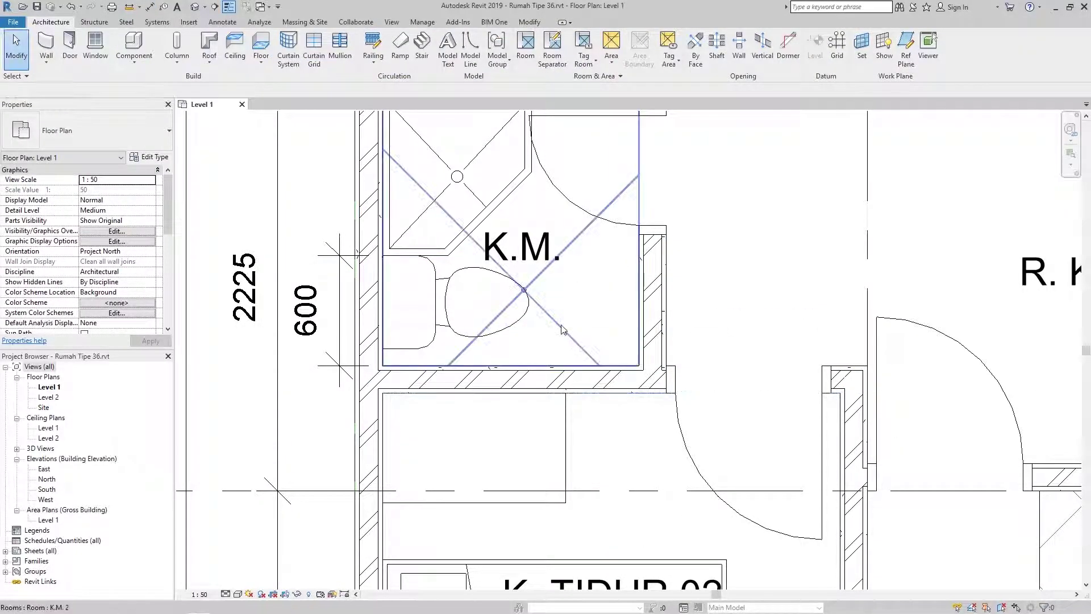
Dimension the two bathroom walls and toilet centre, then toggle EQ to centre the toilet.
{"action": "key", "text": "d"}
{"action": "key", "text": "i"}
{"action": "left_click", "coordinate": [569, 261]}
{"action": "left_click", "coordinate": [605, 314]}
{"action": "left_click", "coordinate": [568, 370]}
{"action": "left_click", "coordinate": [242, 312]}
{"action": "left_click", "coordinate": [208, 312]}
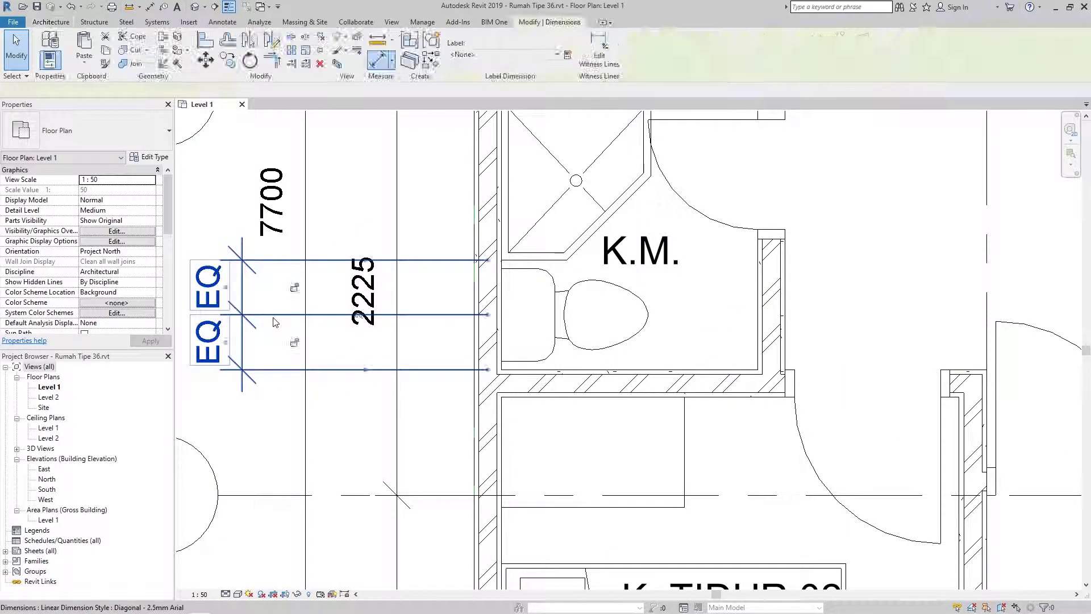
{"action": "scroll", "coordinate": [273, 322], "scroll_direction": "down", "scroll_amount": 2}
{"action": "scroll", "coordinate": [341, 302], "scroll_direction": "down", "scroll_amount": 2}
{"action": "scroll", "coordinate": [455, 284], "scroll_direction": "down", "scroll_amount": 1}
{"action": "scroll", "coordinate": [620, 256], "scroll_direction": "up", "scroll_amount": 5}
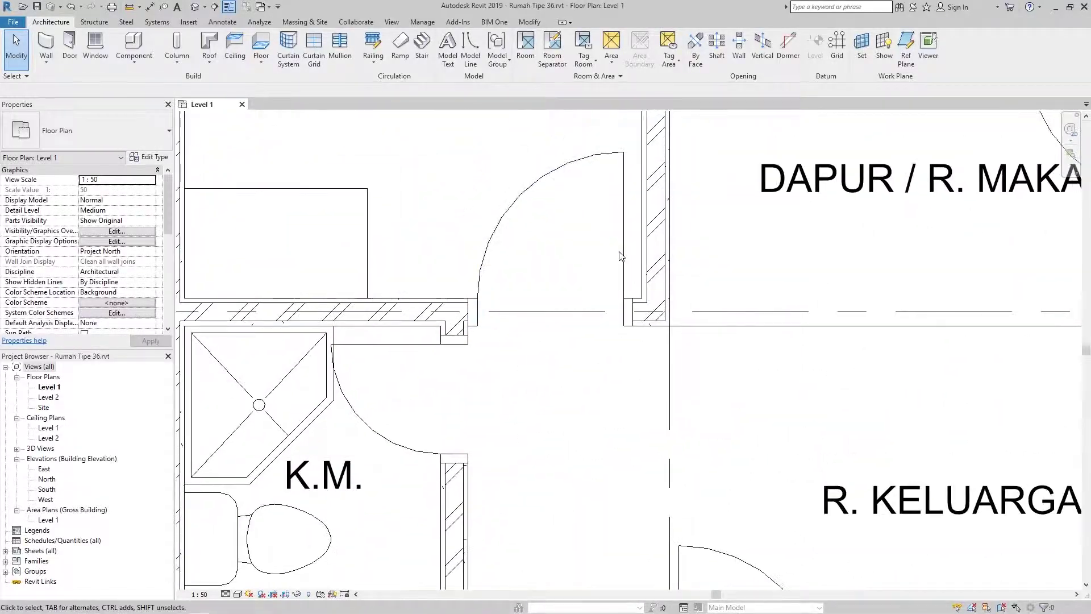
Check the K.M. door and the vertical wall's 1400 distance, then clear the selection.
{"action": "left_click", "coordinate": [619, 256]}
{"action": "scroll", "coordinate": [619, 256], "scroll_direction": "down", "scroll_amount": 2}
{"action": "left_click", "coordinate": [543, 398]}
{"action": "left_click", "coordinate": [448, 219]}
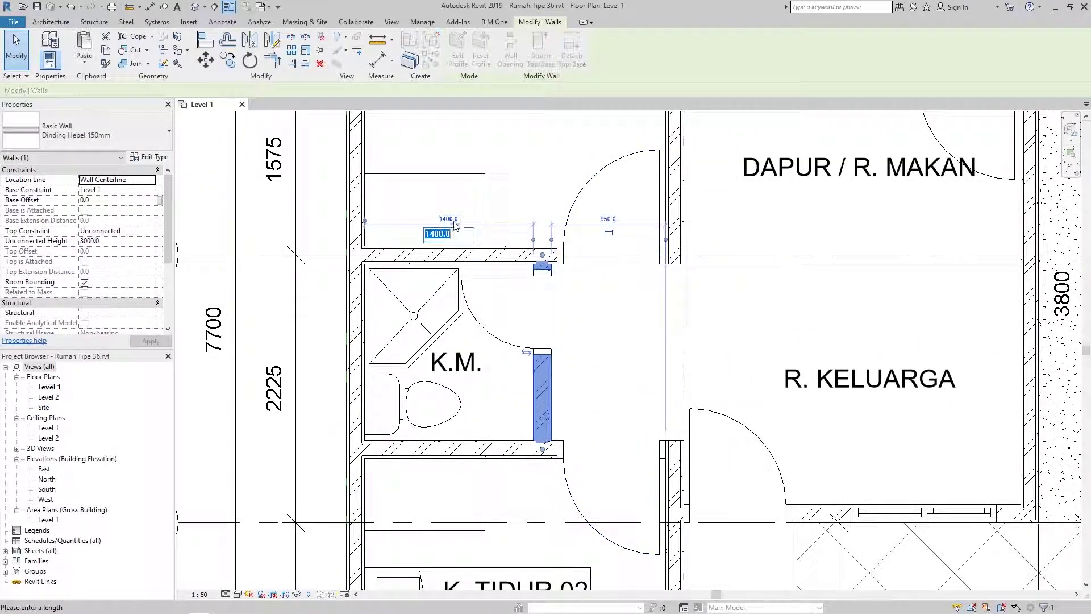
{"action": "key", "text": "Escape"}
{"action": "scroll", "coordinate": [432, 227], "scroll_direction": "down", "scroll_amount": 3}
{"action": "scroll", "coordinate": [589, 360], "scroll_direction": "down", "scroll_amount": 1}
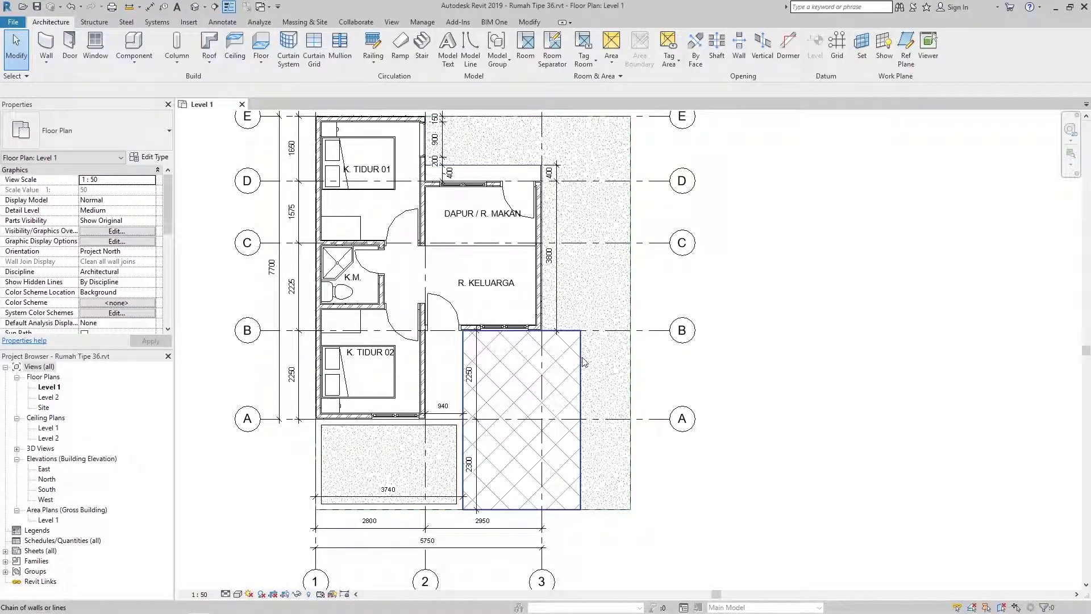
Duplicate Generic 150mm as floor type 'Concrete Expose 120mm' with a concrete material layer.
{"action": "left_click", "coordinate": [261, 46]}
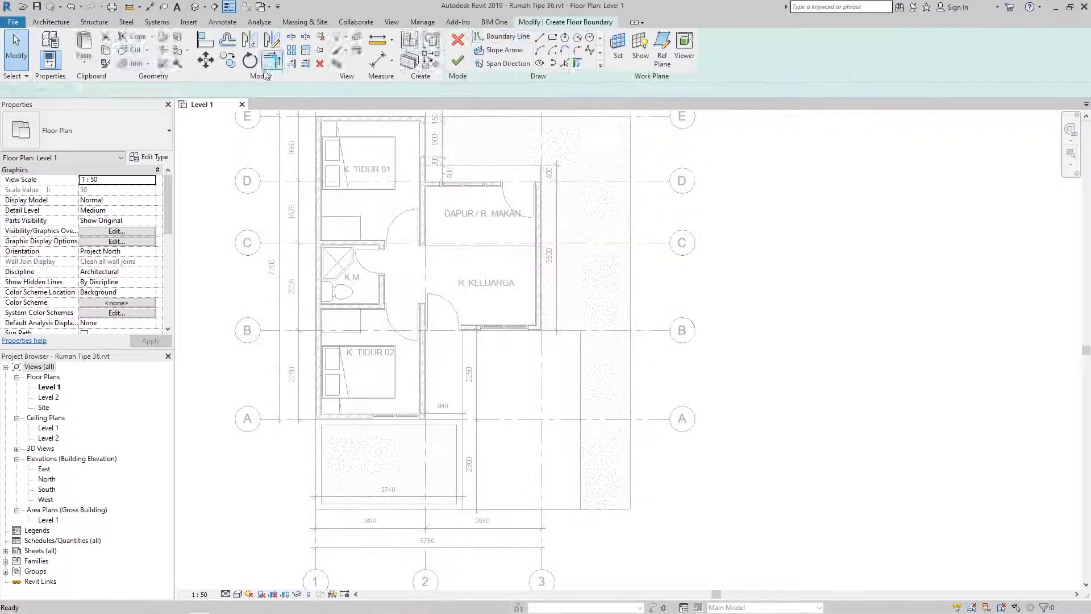
{"action": "left_click", "coordinate": [85, 131]}
{"action": "left_click", "coordinate": [150, 157]}
{"action": "left_click", "coordinate": [681, 153]}
{"action": "type", "text": "Concrete Expose 120"}
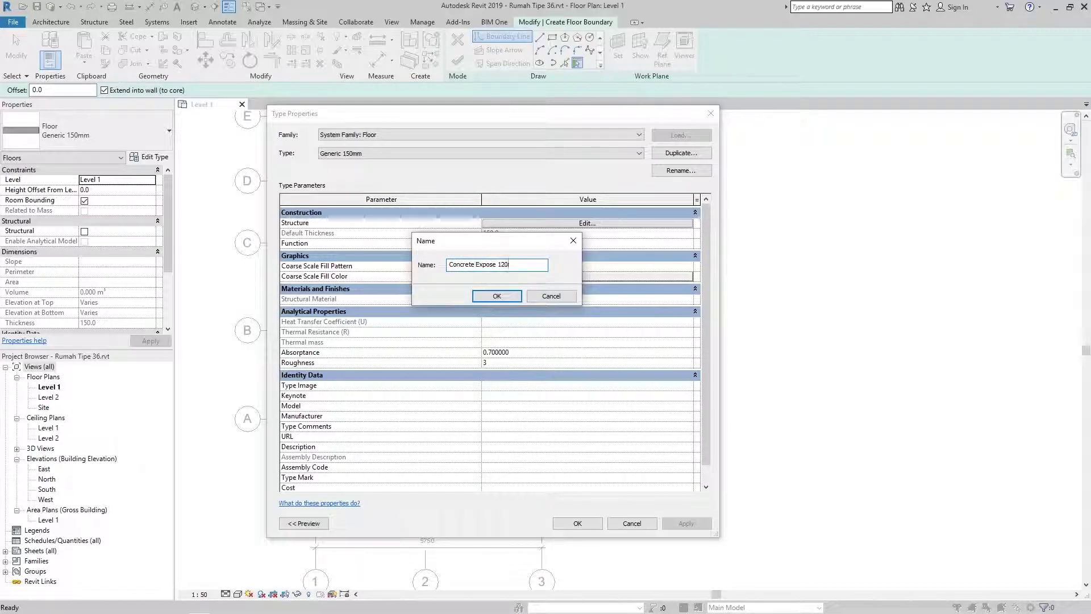
{"action": "type", "text": "mm"}
{"action": "key", "text": "Return"}
{"action": "left_click", "coordinate": [543, 224]}
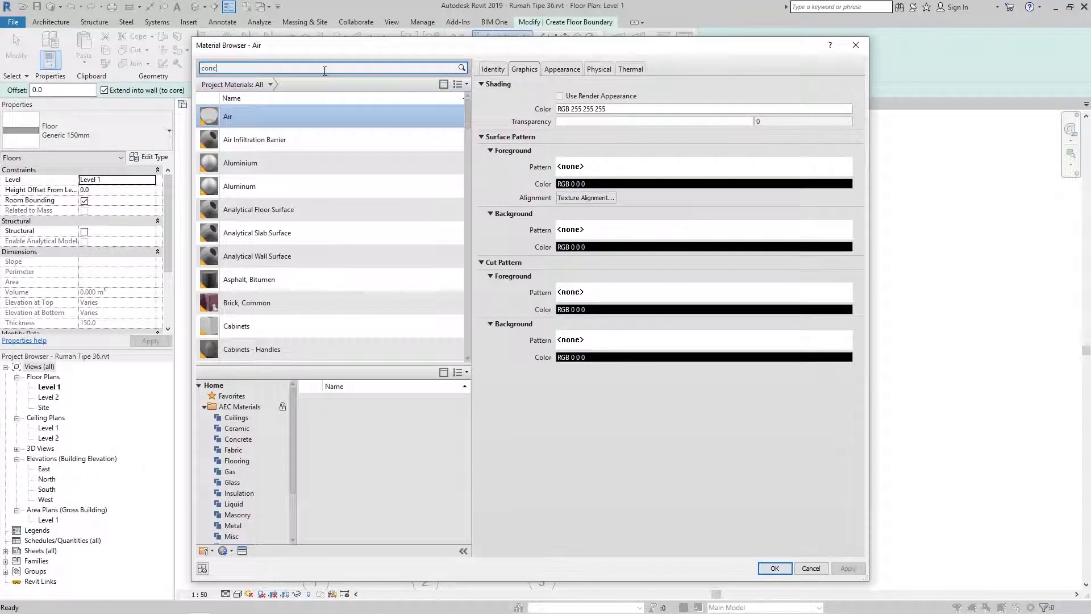
{"action": "type", "text": "concrete"}
{"action": "left_click", "coordinate": [775, 569]}
{"action": "left_click", "coordinate": [563, 512]}
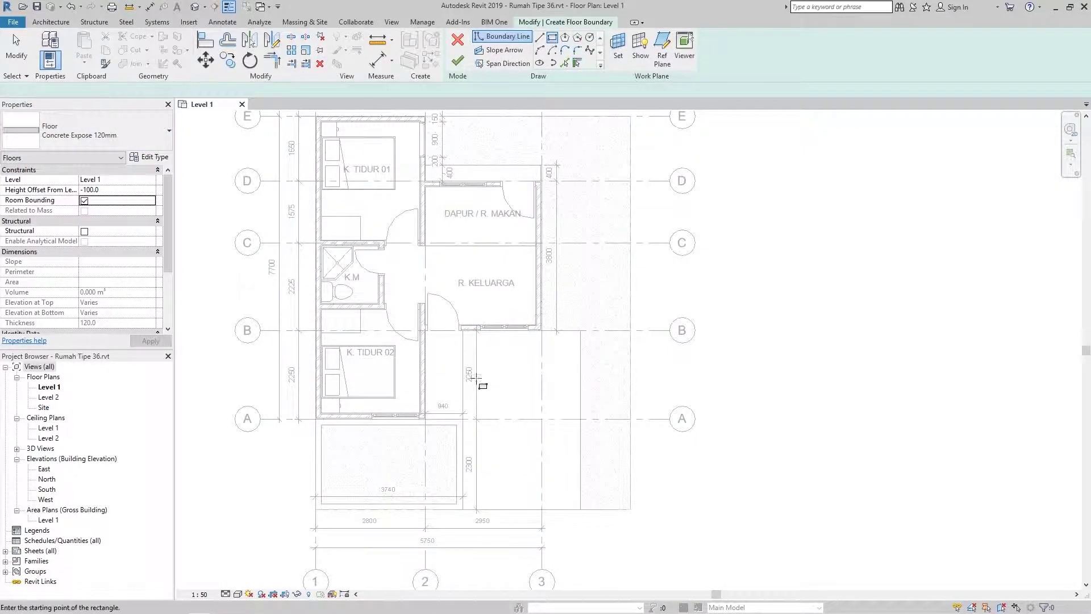
Sketch a rectangular floor boundary in the open area below R. KELUARGA and finish it.
{"action": "scroll", "coordinate": [476, 358], "scroll_direction": "up", "scroll_amount": 5}
{"action": "left_click", "coordinate": [451, 462]}
{"action": "left_click", "coordinate": [658, 252]}
{"action": "left_click", "coordinate": [458, 61]}
{"action": "scroll", "coordinate": [477, 320], "scroll_direction": "up", "scroll_amount": 3}
{"action": "key", "text": "Escape"}
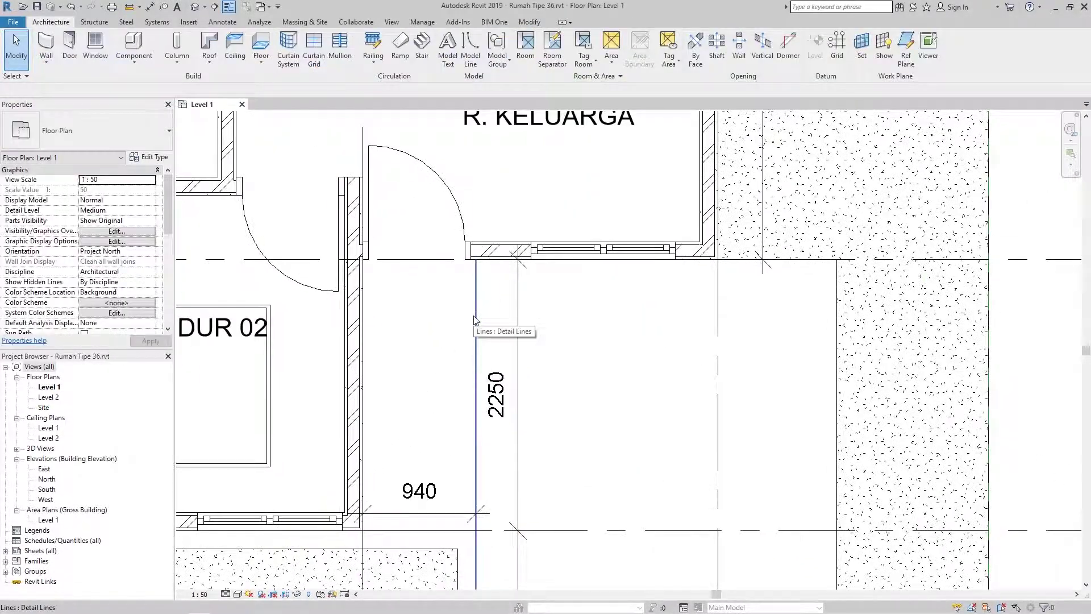
Select the ceramic-tile floor and enter its boundary sketch.
{"action": "scroll", "coordinate": [475, 319], "scroll_direction": "down", "scroll_amount": 3}
{"action": "scroll", "coordinate": [471, 305], "scroll_direction": "up", "scroll_amount": 2}
{"action": "scroll", "coordinate": [453, 273], "scroll_direction": "up", "scroll_amount": 1}
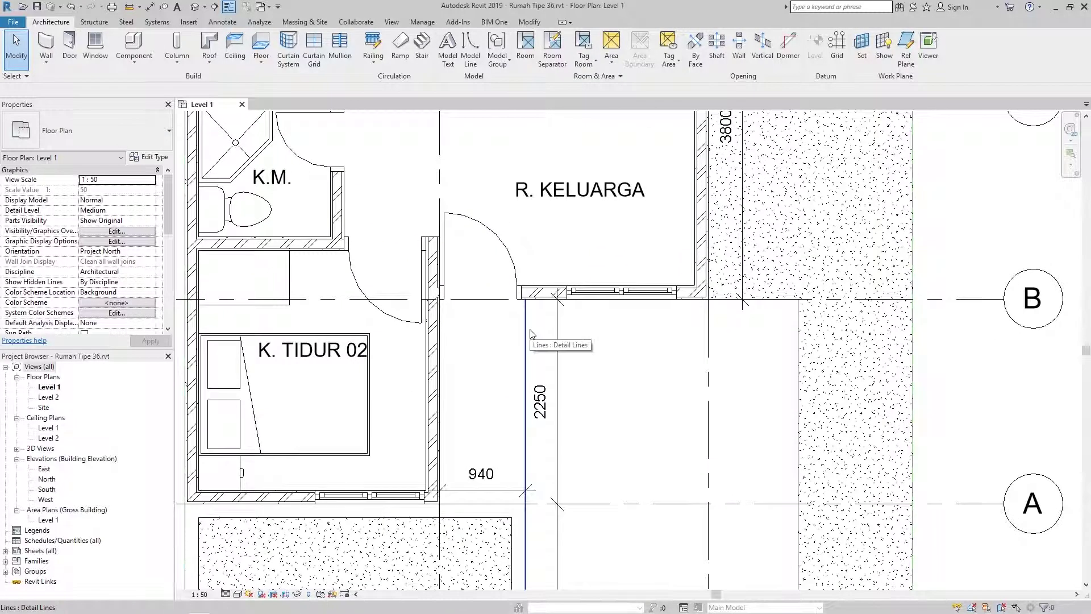
{"action": "left_click", "coordinate": [532, 276]}
{"action": "left_click", "coordinate": [458, 49]}
{"action": "scroll", "coordinate": [502, 287], "scroll_direction": "up", "scroll_amount": 2}
{"action": "scroll", "coordinate": [429, 517], "scroll_direction": "up", "scroll_amount": 3}
Trim the boundary sketch lines to corners around the K.M. room.
{"action": "key", "text": "tr"}
{"action": "scroll", "coordinate": [593, 287], "scroll_direction": "down", "scroll_amount": 1}
{"action": "scroll", "coordinate": [639, 257], "scroll_direction": "down", "scroll_amount": 1}
{"action": "scroll", "coordinate": [482, 419], "scroll_direction": "up", "scroll_amount": 2}
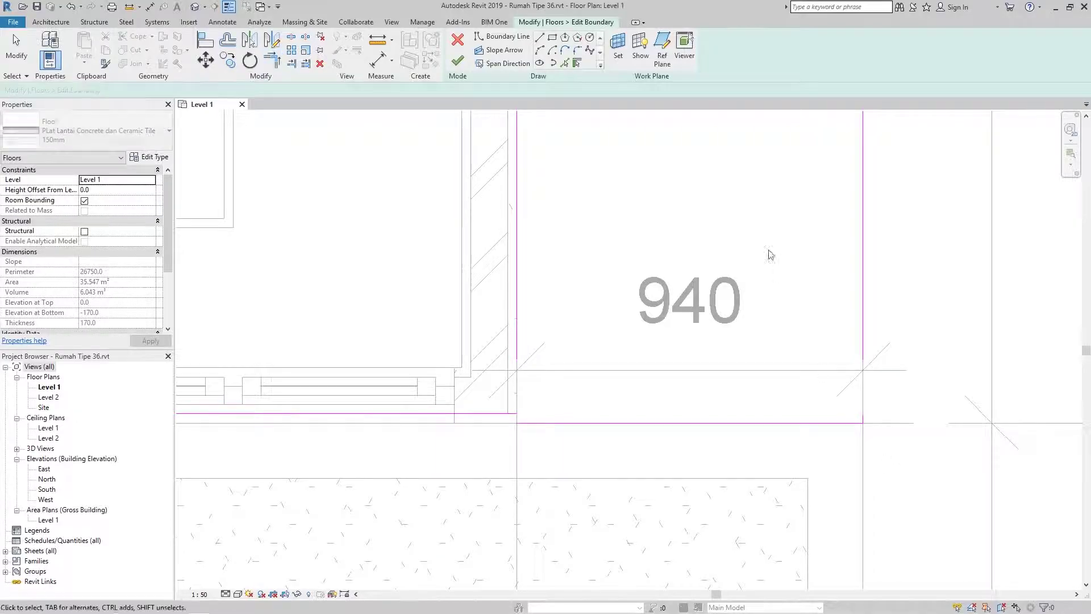
{"action": "scroll", "coordinate": [719, 297], "scroll_direction": "down", "scroll_amount": 2}
{"action": "middle_click_drag", "start_coordinate": [718, 297], "coordinate": [490, 195]}
{"action": "scroll", "coordinate": [451, 378], "scroll_direction": "up", "scroll_amount": 2}
Sketch a rectangle around the K.M. bathroom in the floor boundary.
{"action": "left_click", "coordinate": [552, 37]}
{"action": "scroll", "coordinate": [376, 211], "scroll_direction": "up", "scroll_amount": 2}
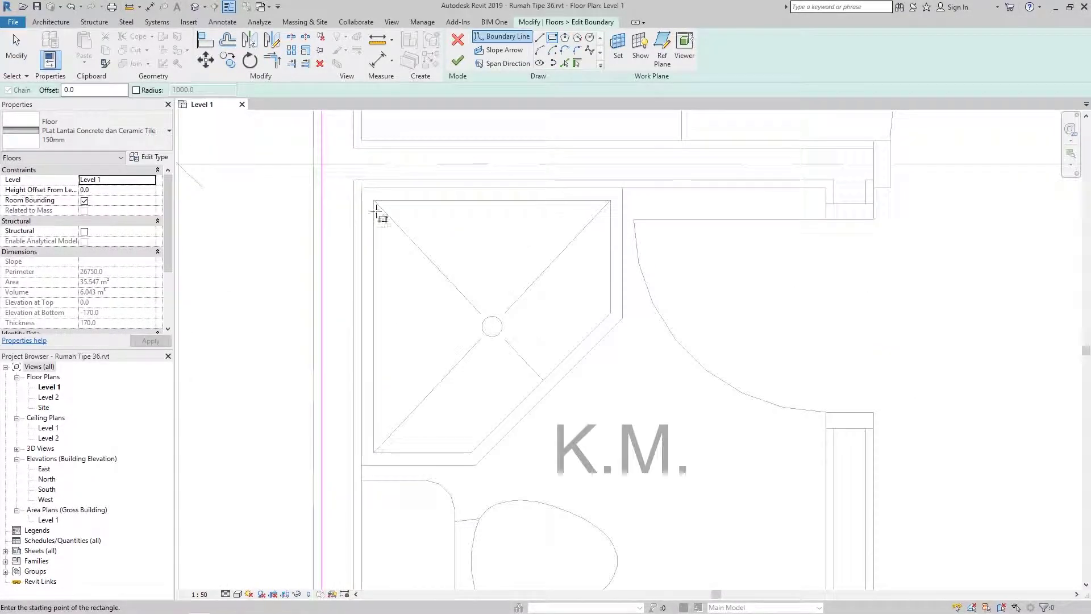
{"action": "scroll", "coordinate": [353, 178], "scroll_direction": "down", "scroll_amount": 1}
{"action": "scroll", "coordinate": [353, 182], "scroll_direction": "up", "scroll_amount": 3}
{"action": "scroll", "coordinate": [695, 406], "scroll_direction": "down", "scroll_amount": 2}
{"action": "scroll", "coordinate": [684, 389], "scroll_direction": "up", "scroll_amount": 3}
{"action": "scroll", "coordinate": [578, 252], "scroll_direction": "down", "scroll_amount": 2}
{"action": "scroll", "coordinate": [595, 263], "scroll_direction": "up", "scroll_amount": 3}
{"action": "scroll", "coordinate": [638, 199], "scroll_direction": "down", "scroll_amount": 2}
{"action": "scroll", "coordinate": [358, 253], "scroll_direction": "up", "scroll_amount": 3}
Finish the boundary edit, dismissing the constraints error and accepting the warning.
{"action": "left_click", "coordinate": [458, 60]}
{"action": "left_click", "coordinate": [1056, 598]}
{"action": "scroll", "coordinate": [726, 361], "scroll_direction": "down", "scroll_amount": 2}
{"action": "left_click", "coordinate": [457, 60]}
{"action": "left_click", "coordinate": [884, 599]}
{"action": "left_click", "coordinate": [709, 340]}
{"action": "scroll", "coordinate": [682, 352], "scroll_direction": "down", "scroll_amount": 2}
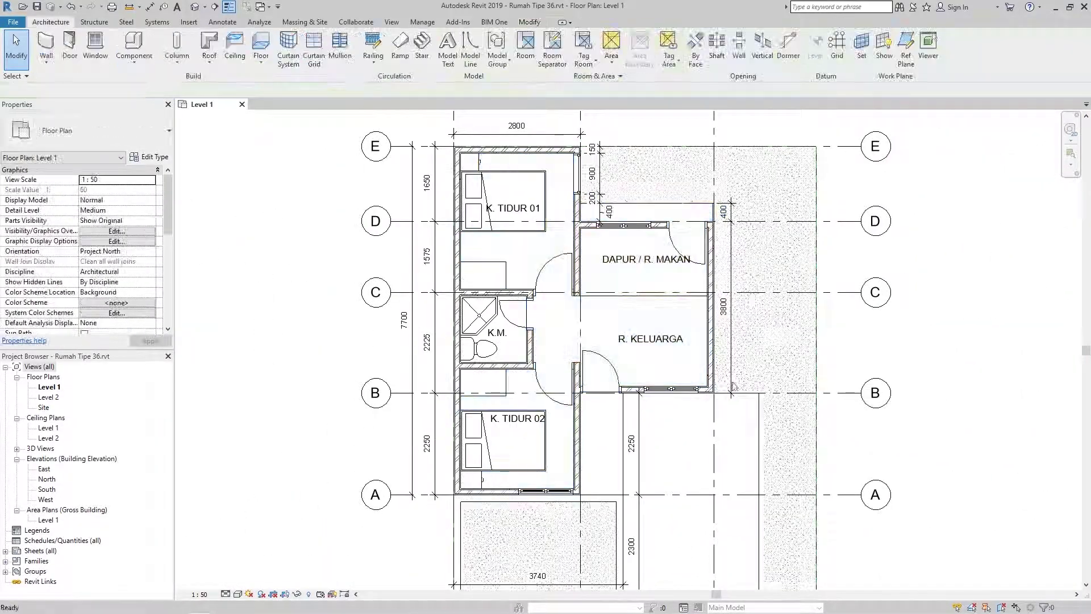
{"action": "scroll", "coordinate": [628, 370], "scroll_direction": "up", "scroll_amount": 2}
Duplicate the PLat Lantai Concrete dan Ceramic Tile 150mm floor type as a 120mm copy.
{"action": "left_click", "coordinate": [259, 45]}
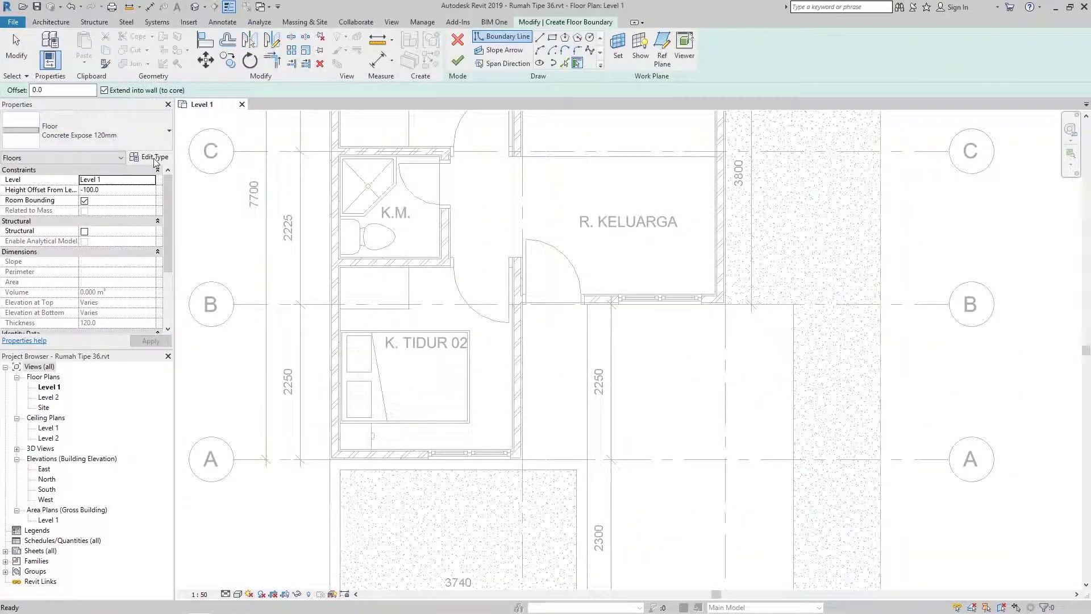
{"action": "left_click", "coordinate": [151, 157]}
{"action": "left_click", "coordinate": [681, 153]}
{"action": "left_click", "coordinate": [551, 296]}
{"action": "left_click", "coordinate": [639, 153]}
{"action": "left_click", "coordinate": [398, 187]}
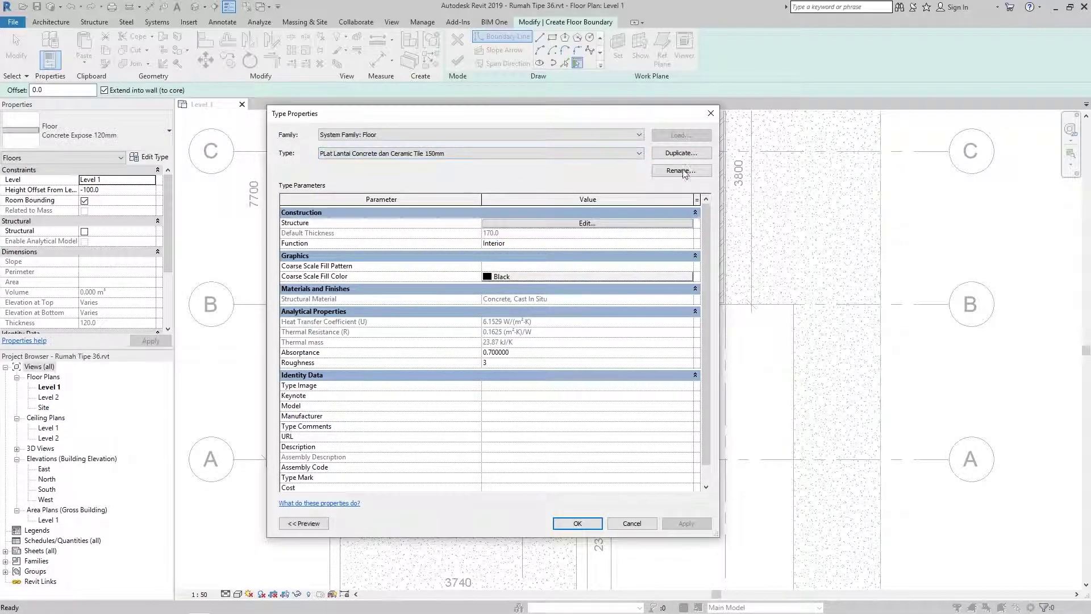
{"action": "left_click", "coordinate": [681, 153]}
{"action": "left_click", "coordinate": [490, 296]}
Set the 120mm type's structure layer thickness to 100 and apply.
{"action": "left_click", "coordinate": [495, 223]}
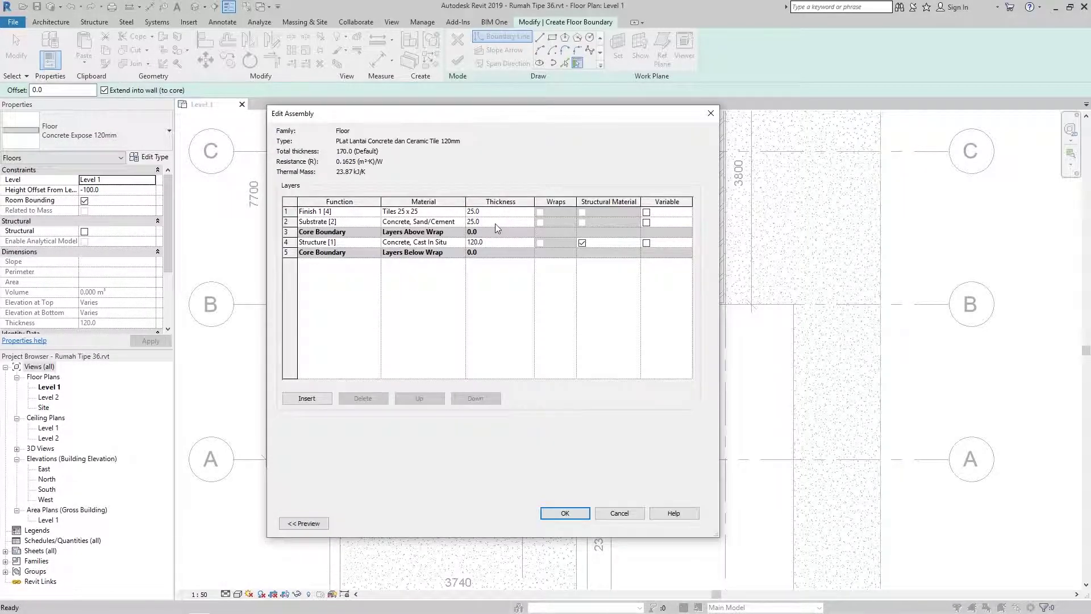
{"action": "type", "text": "100"}
{"action": "key", "text": "Tab"}
{"action": "left_click", "coordinate": [304, 523]}
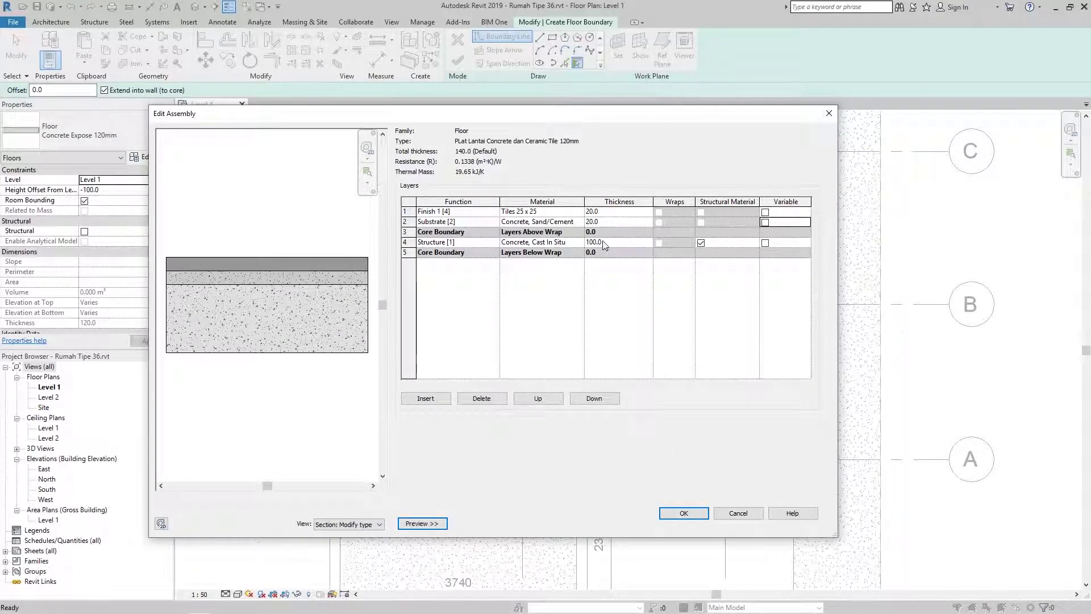
{"action": "left_click", "coordinate": [644, 243]}
{"action": "type", "text": "80"}
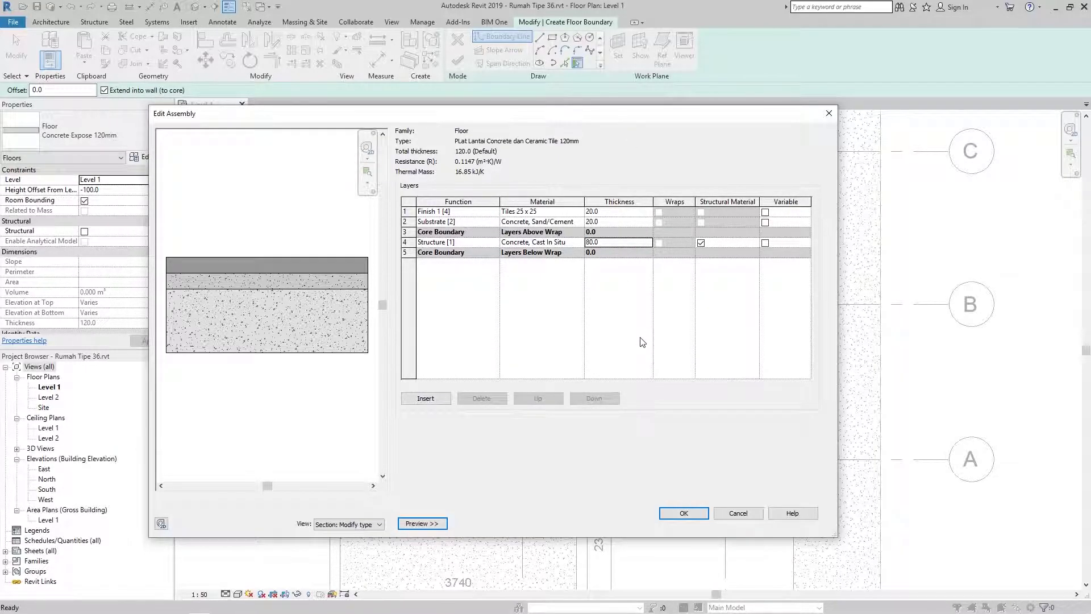
{"action": "left_click", "coordinate": [684, 514]}
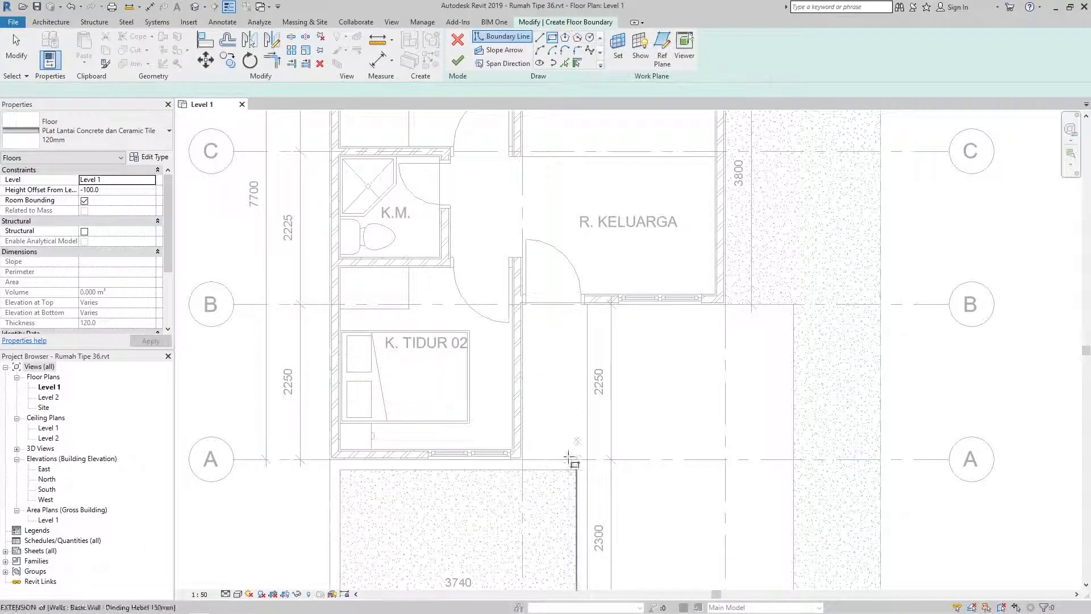
Finish the 120mm ceramic-tile floor in the K.M. bathroom.
{"action": "scroll", "coordinate": [570, 459], "scroll_direction": "up", "scroll_amount": 3}
{"action": "scroll", "coordinate": [558, 378], "scroll_direction": "down", "scroll_amount": 2}
{"action": "scroll", "coordinate": [453, 361], "scroll_direction": "up", "scroll_amount": 3}
{"action": "scroll", "coordinate": [619, 229], "scroll_direction": "up", "scroll_amount": 2}
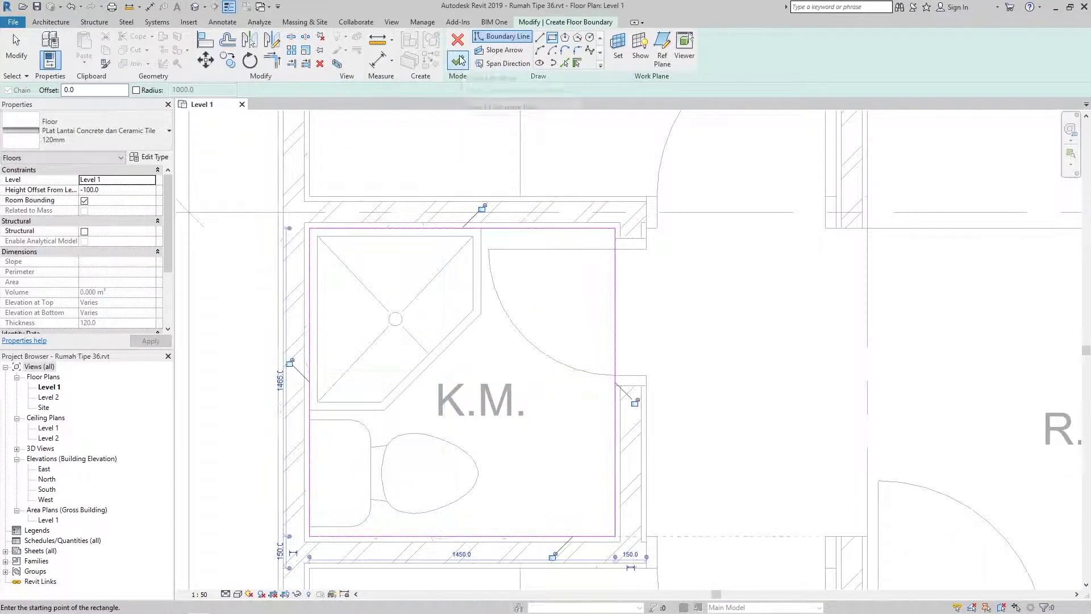
{"action": "left_click", "coordinate": [458, 61]}
{"action": "scroll", "coordinate": [460, 271], "scroll_direction": "down", "scroll_amount": 3}
{"action": "left_click", "coordinate": [733, 398]}
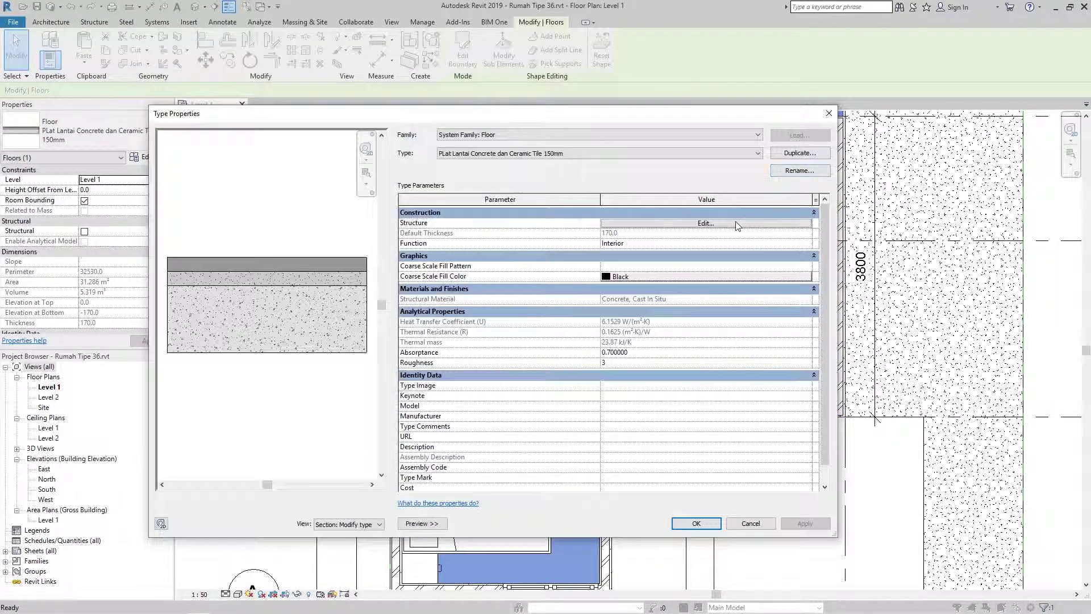
Edit and apply the 150mm floor type's layer structure.
{"action": "left_click", "coordinate": [756, 223]}
{"action": "left_click", "coordinate": [626, 215]}
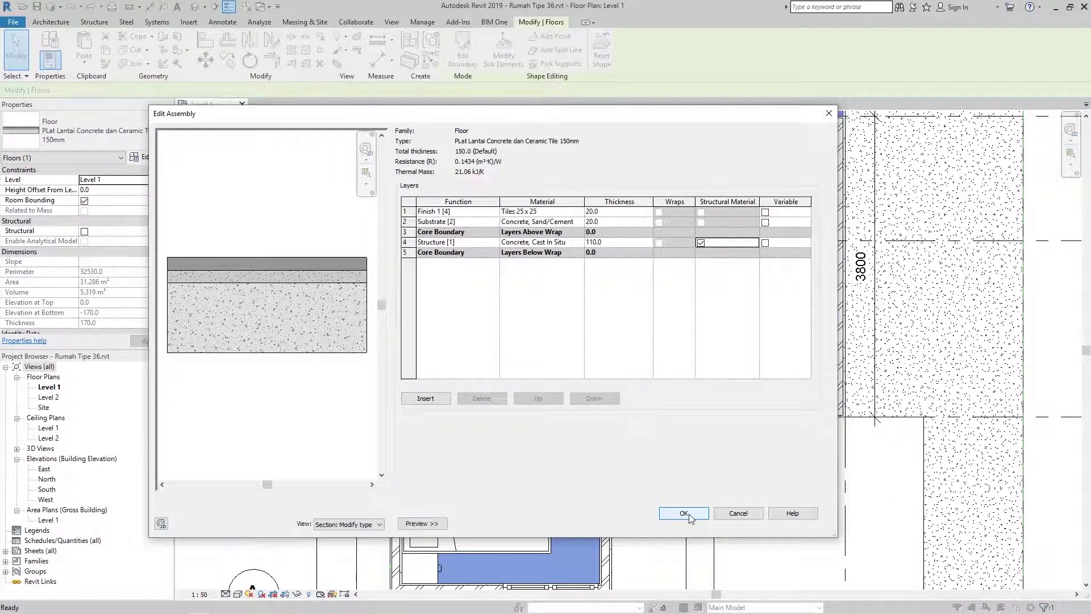
{"action": "left_click", "coordinate": [684, 514]}
Draw a horizontal building section, open Section 1 and set Medium detail level.
{"action": "left_click", "coordinate": [214, 6]}
{"action": "left_click", "coordinate": [305, 328]}
{"action": "left_click", "coordinate": [900, 329]}
{"action": "double_click", "coordinate": [327, 311]}
{"action": "left_click", "coordinate": [239, 572]}
{"action": "scroll", "coordinate": [582, 440], "scroll_direction": "up", "scroll_amount": 6}
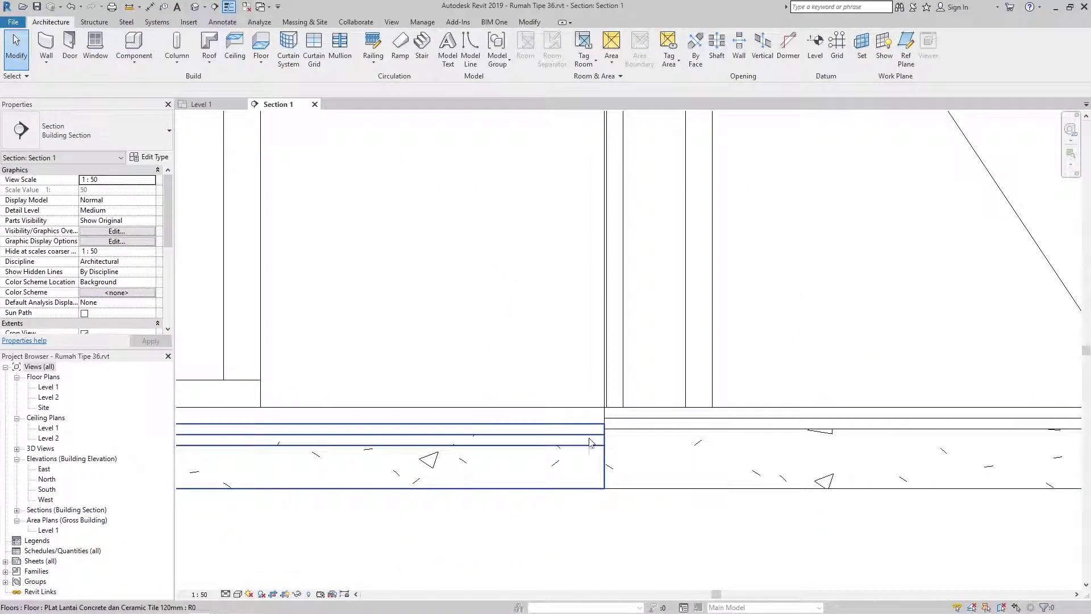
Delete the section line, then undo the deletion to keep Section 1.
{"action": "left_click", "coordinate": [199, 104]}
{"action": "left_click", "coordinate": [305, 305]}
{"action": "key", "text": "Delete"}
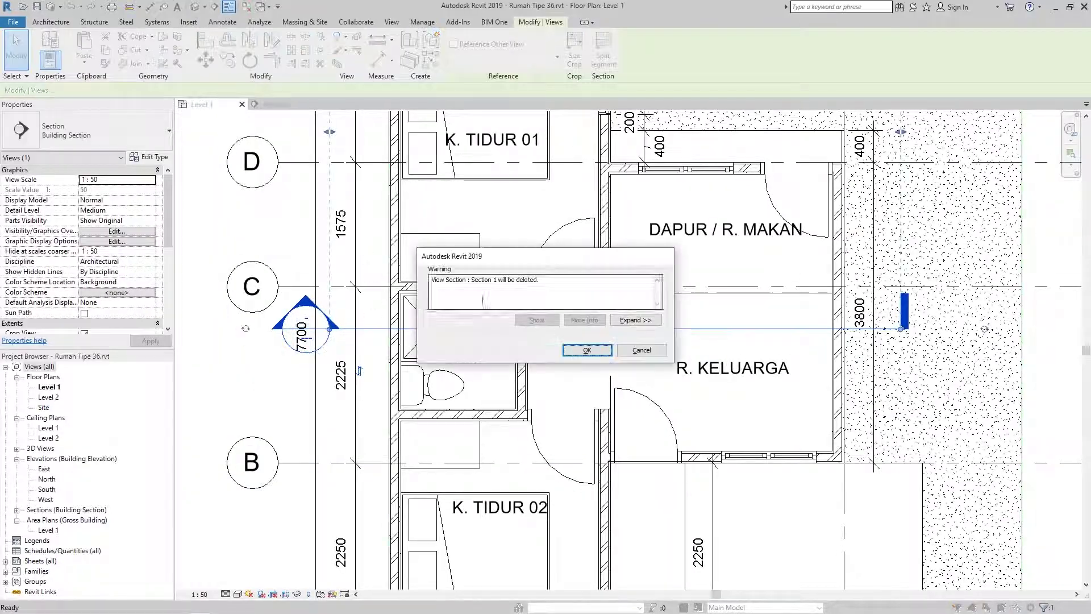
{"action": "key", "text": "Return"}
{"action": "key", "text": "ctrl+z"}
{"action": "scroll", "coordinate": [638, 466], "scroll_direction": "up", "scroll_amount": 3}
{"action": "scroll", "coordinate": [637, 466], "scroll_direction": "up", "scroll_amount": 3}
Check the lowered concrete floor's offset, then return to the Level 1 plan.
{"action": "left_click", "coordinate": [643, 463]}
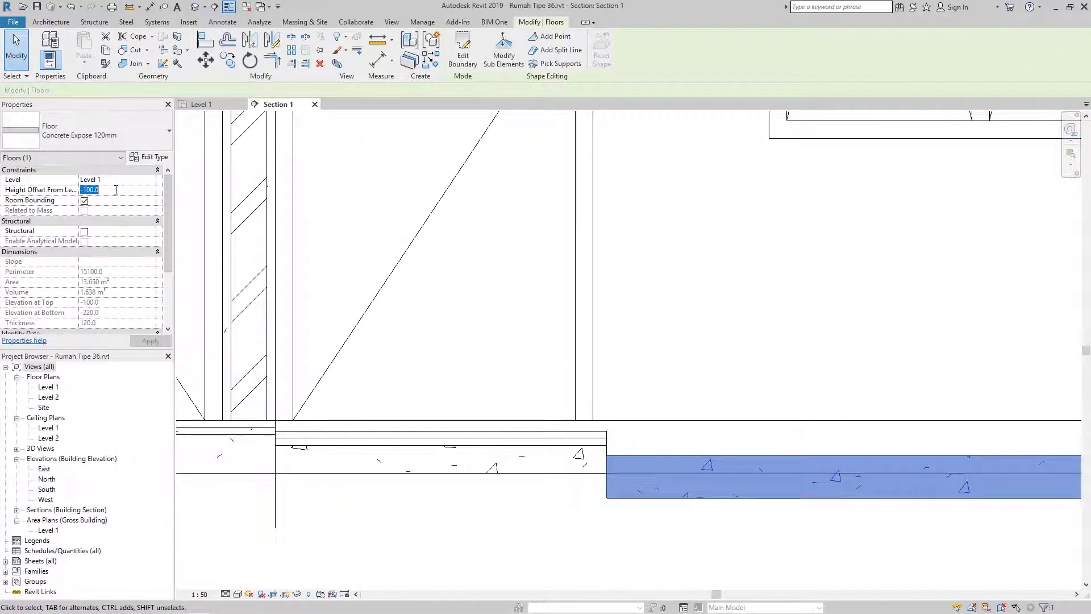
{"action": "scroll", "coordinate": [625, 341], "scroll_direction": "down", "scroll_amount": 5}
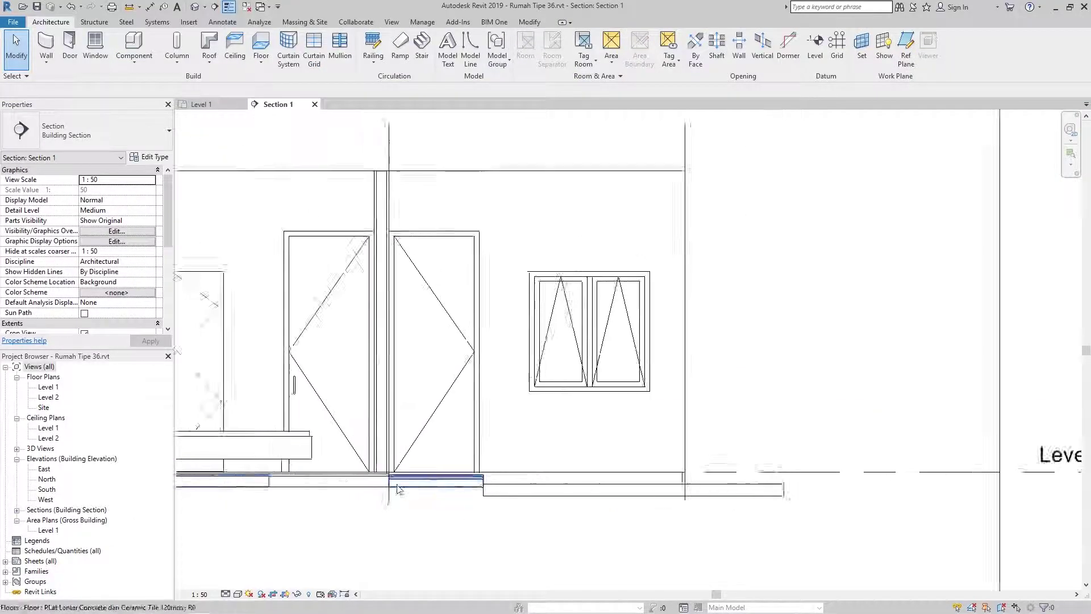
{"action": "double_click", "coordinate": [48, 387]}
{"action": "left_click", "coordinate": [204, 68]}
{"action": "scroll", "coordinate": [536, 387], "scroll_direction": "up", "scroll_amount": 4}
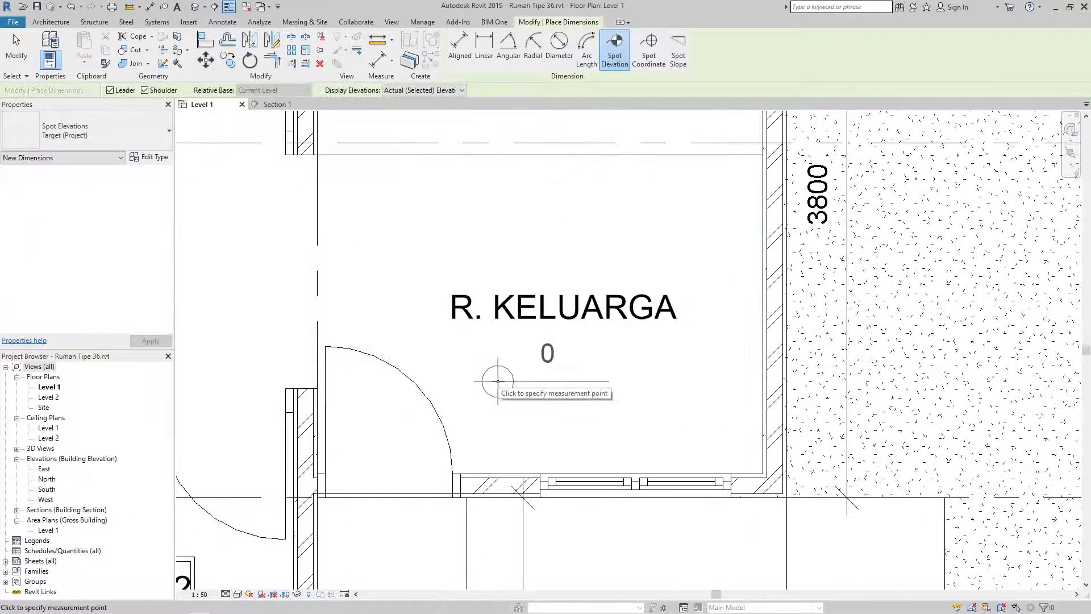
Place a spot elevation in R. KELUARGA and switch it to a crosshair type without leader.
{"action": "left_click", "coordinate": [499, 380]}
{"action": "left_click", "coordinate": [611, 380]}
{"action": "key", "text": "Escape"}
{"action": "left_click", "coordinate": [89, 201]}
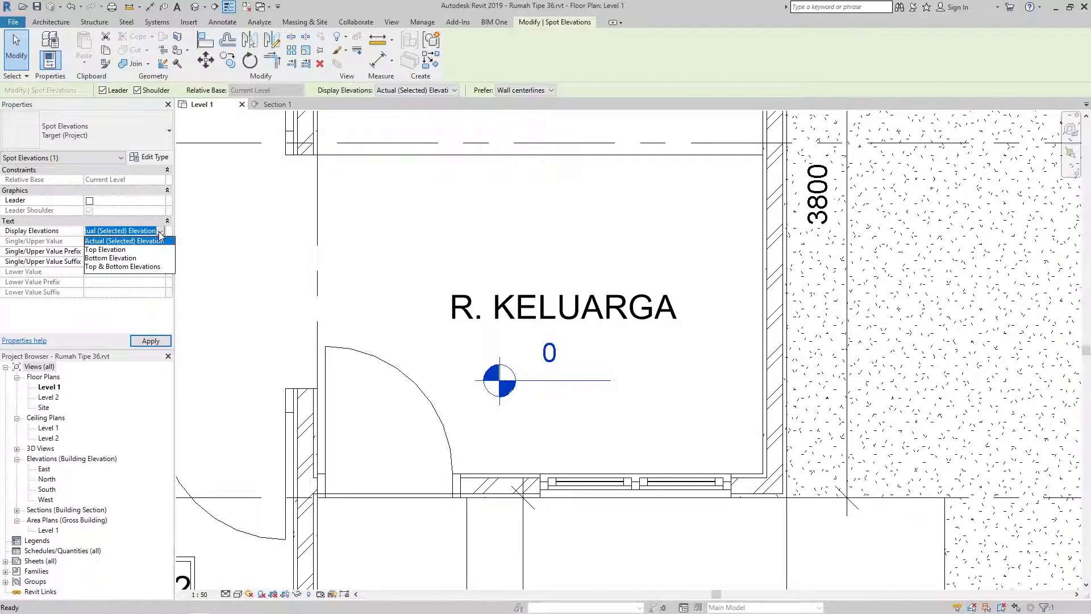
{"action": "left_click", "coordinate": [149, 151]}
{"action": "left_click", "coordinate": [69, 182]}
Spot the lowered floor, switch it to Target (Project), then delete the misplaced -30 spot.
{"action": "key", "text": "e"}
{"action": "key", "text": "l"}
{"action": "middle_click_drag", "start_coordinate": [501, 386], "coordinate": [538, 214]}
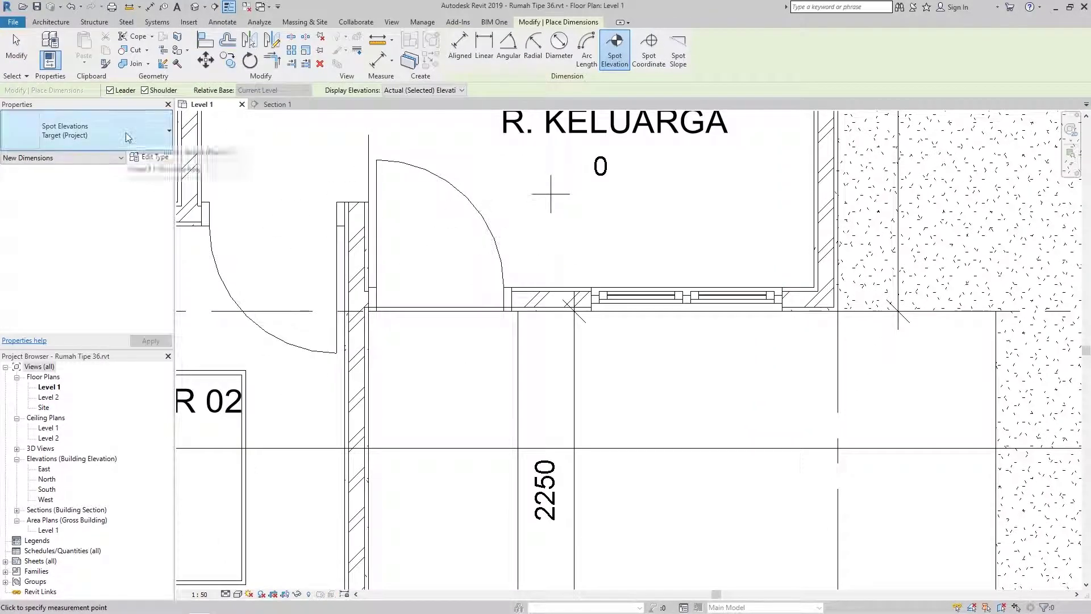
{"action": "scroll", "coordinate": [504, 272], "scroll_direction": "down", "scroll_amount": 2}
{"action": "left_click", "coordinate": [442, 435]}
{"action": "key", "text": "Escape"}
{"action": "left_click", "coordinate": [85, 135]}
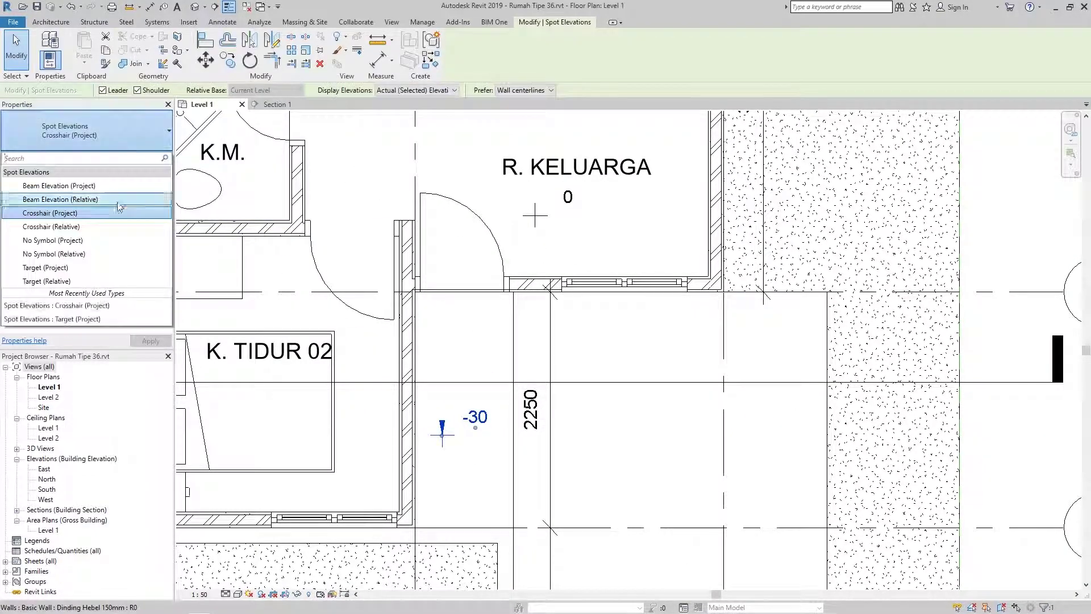
{"action": "left_click", "coordinate": [103, 267]}
{"action": "key", "text": "Delete"}
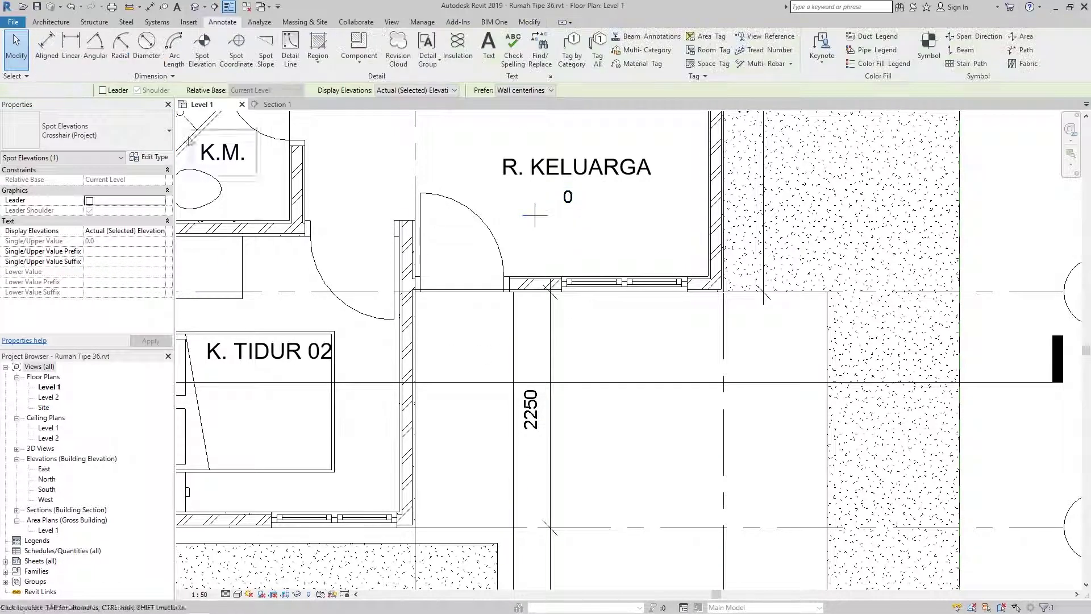
Place a 0 spot elevation in R. KELUARGA and a -120 spot in the carport.
{"action": "key", "text": "e"}
{"action": "key", "text": "l"}
{"action": "left_click", "coordinate": [535, 216]}
{"action": "left_click", "coordinate": [588, 452]}
{"action": "scroll", "coordinate": [569, 398], "scroll_direction": "down", "scroll_amount": 2}
{"action": "scroll", "coordinate": [432, 318], "scroll_direction": "up", "scroll_amount": 3}
{"action": "middle_click_drag", "start_coordinate": [324, 312], "coordinate": [421, 322]}
{"action": "scroll", "coordinate": [432, 307], "scroll_direction": "up", "scroll_amount": 3}
{"action": "scroll", "coordinate": [870, 483], "scroll_direction": "down", "scroll_amount": 3}
{"action": "scroll", "coordinate": [450, 480], "scroll_direction": "up", "scroll_amount": 2}
{"action": "scroll", "coordinate": [569, 265], "scroll_direction": "down", "scroll_amount": 2}
{"action": "key", "text": "Escape"}
Edit the floor boundary sketch next to the kitchen and finish edit mode.
{"action": "middle_click_drag", "start_coordinate": [569, 265], "coordinate": [560, 350]}
{"action": "double_click", "coordinate": [584, 328]}
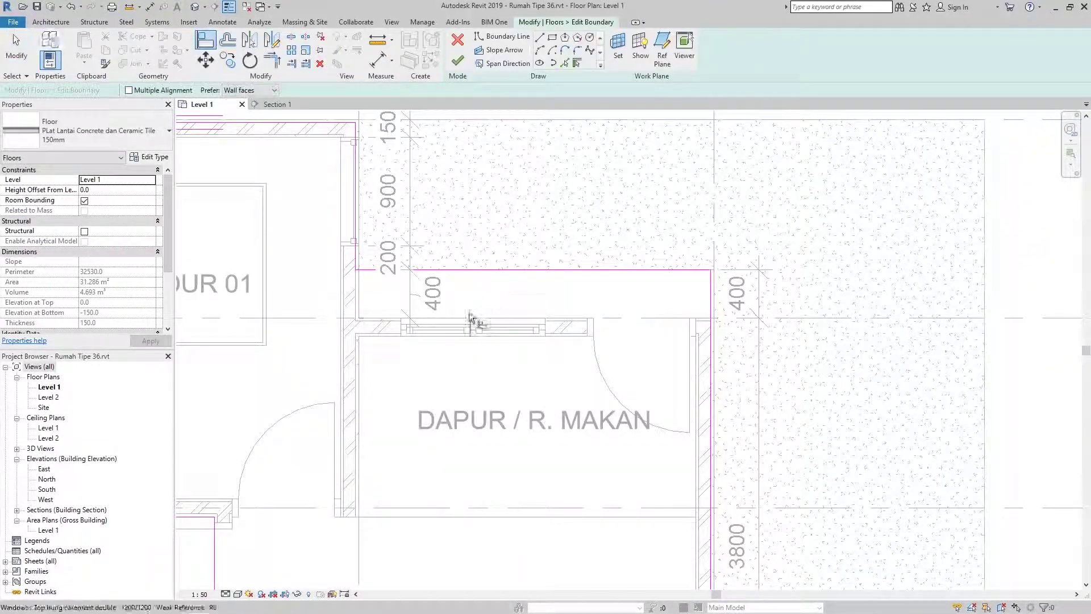
{"action": "left_click", "coordinate": [461, 61]}
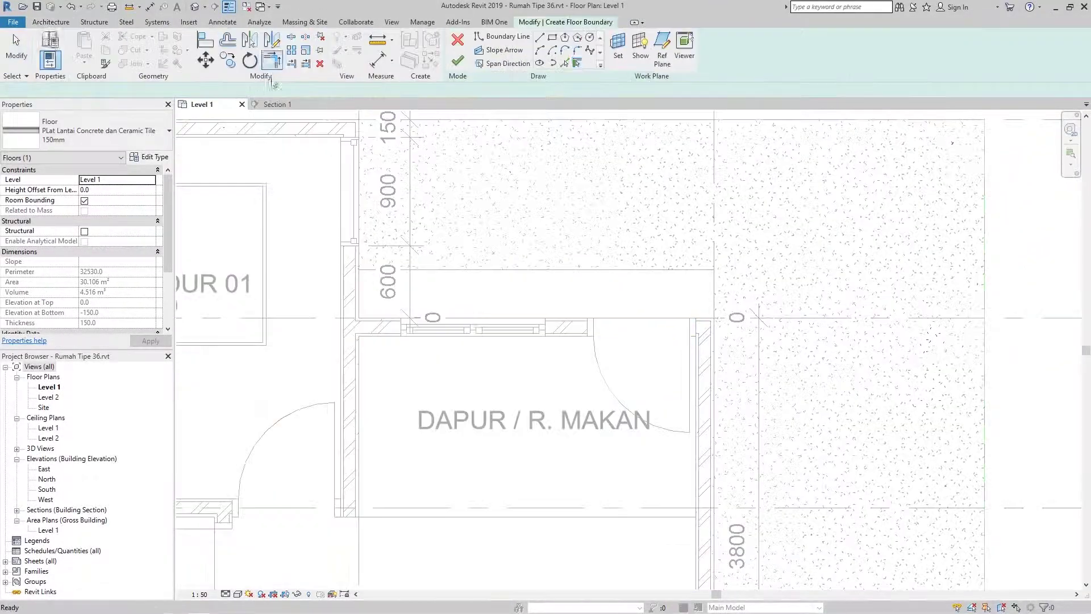
{"action": "left_click", "coordinate": [458, 61]}
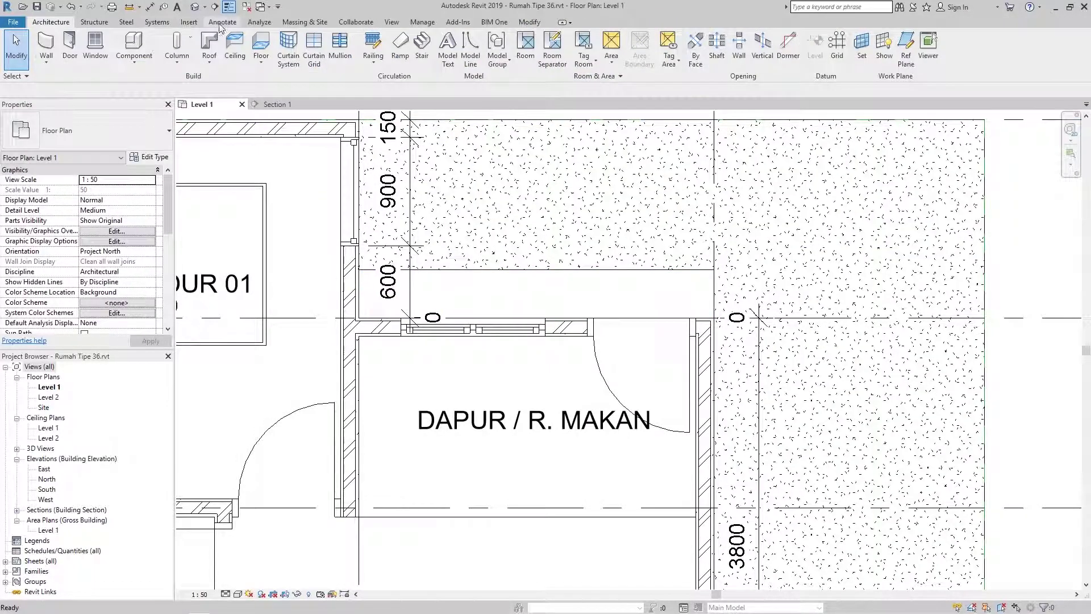
Place a -30 spot elevation above the kitchen.
{"action": "left_click", "coordinate": [210, 51]}
{"action": "left_click", "coordinate": [513, 310]}
{"action": "key", "text": "Escape"}
{"action": "scroll", "coordinate": [423, 318], "scroll_direction": "up", "scroll_amount": 4}
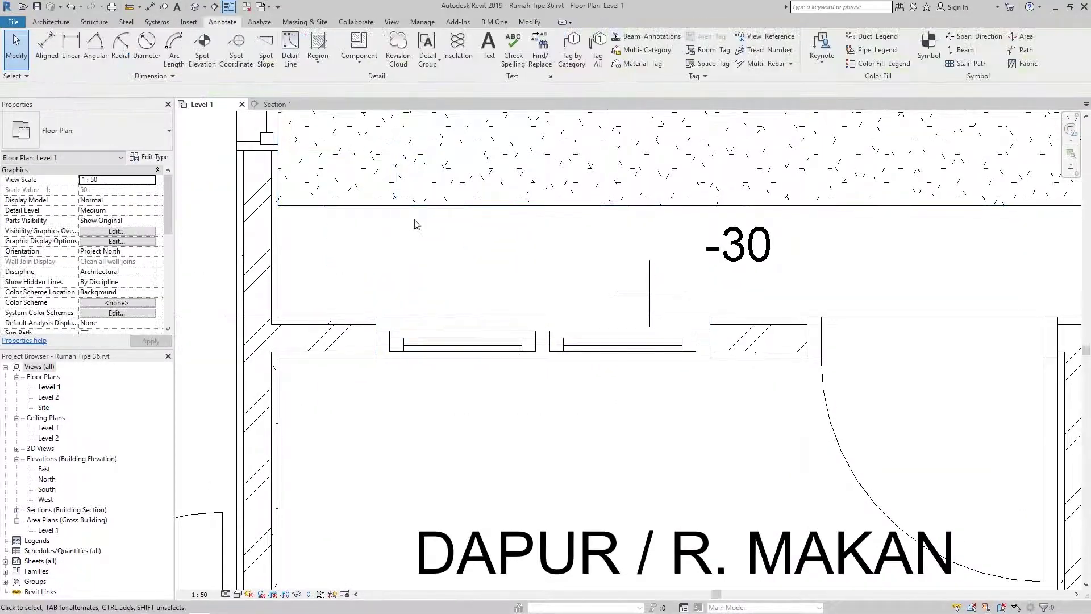
{"action": "key", "text": "d"}
{"action": "key", "text": "i"}
{"action": "scroll", "coordinate": [350, 299], "scroll_direction": "down", "scroll_amount": 5}
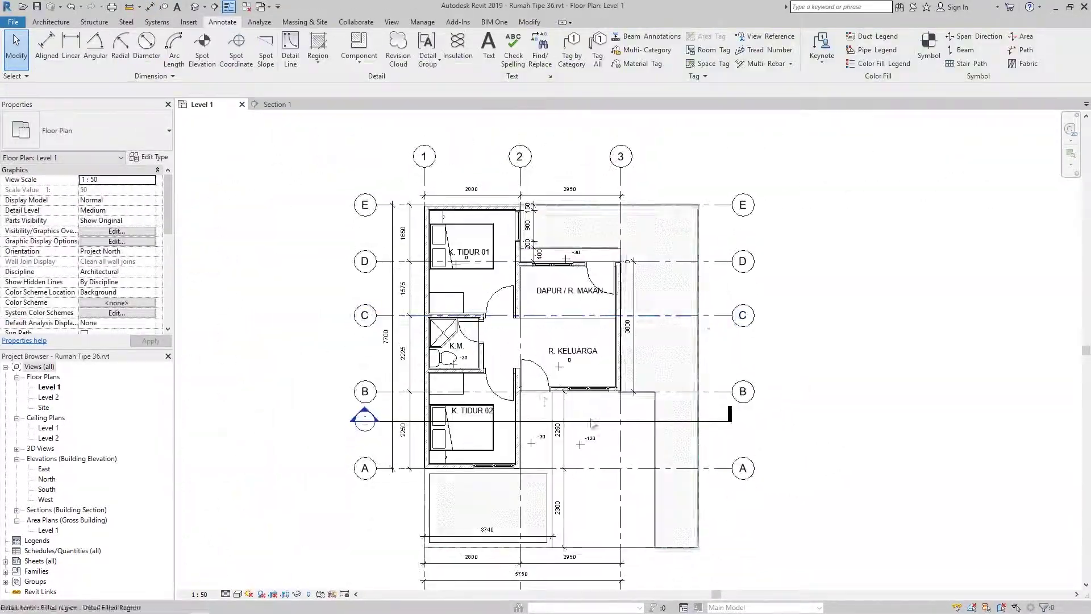
Add a CARPORT text note in the carport area.
{"action": "key", "text": "t"}
{"action": "key", "text": "x"}
{"action": "left_click", "coordinate": [569, 472]}
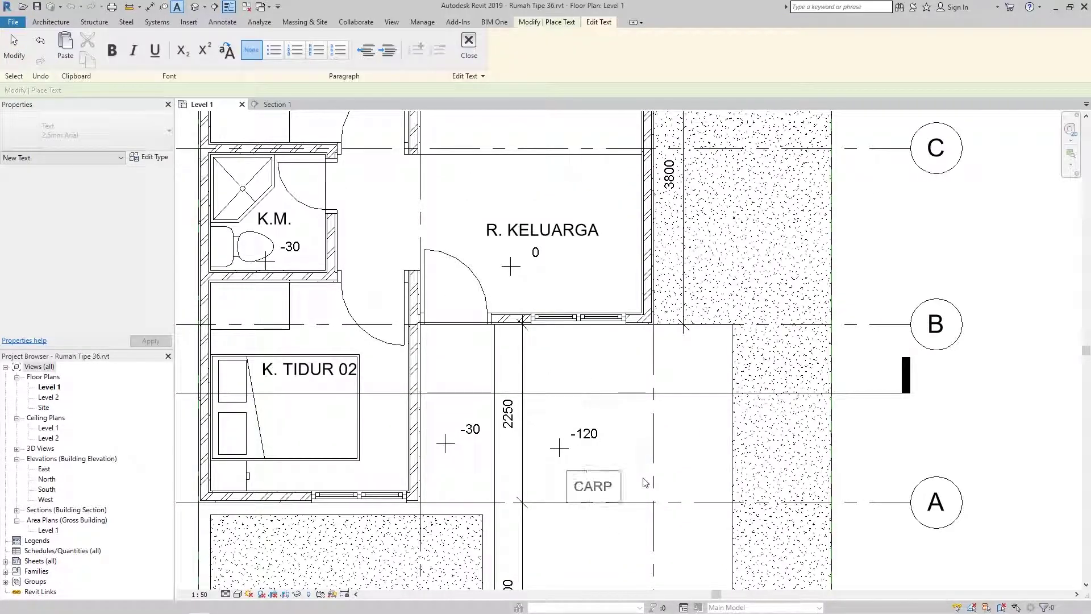
{"action": "type", "text": "ORT"}
{"action": "left_click", "coordinate": [694, 404]}
{"action": "scroll", "coordinate": [694, 404], "scroll_direction": "down", "scroll_amount": 3}
{"action": "left_click", "coordinate": [714, 532]}
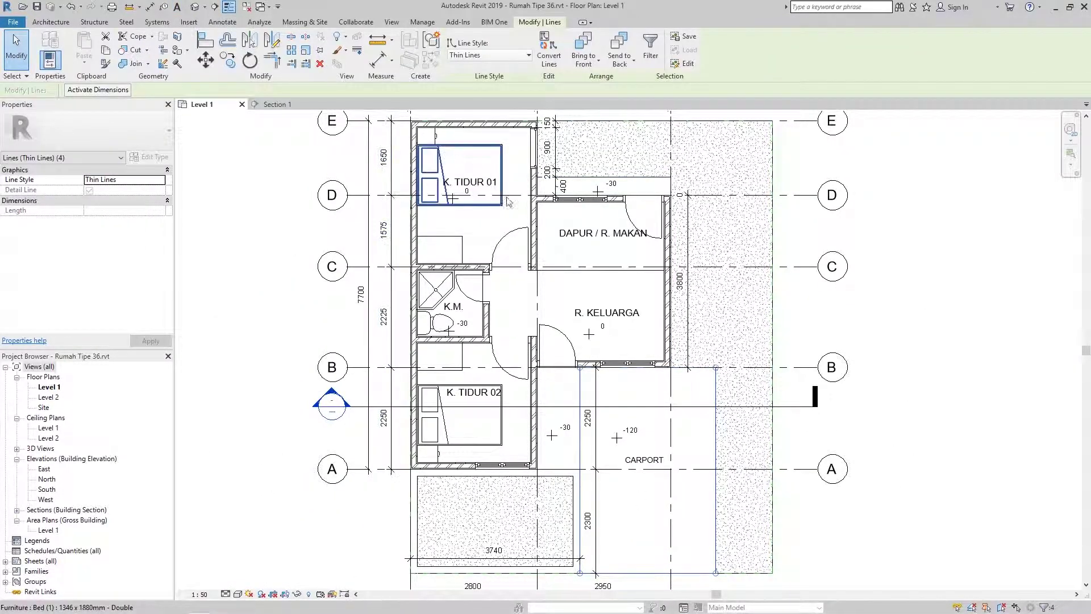
Copy the CARPORT label into the garden area and change it to TAMAN.
{"action": "key", "text": "Escape"}
{"action": "scroll", "coordinate": [491, 569], "scroll_direction": "up", "scroll_amount": 2}
{"action": "left_click", "coordinate": [716, 395]}
{"action": "left_click_drag", "start_coordinate": [717, 396], "coordinate": [487, 486], "text": "ctrl"}
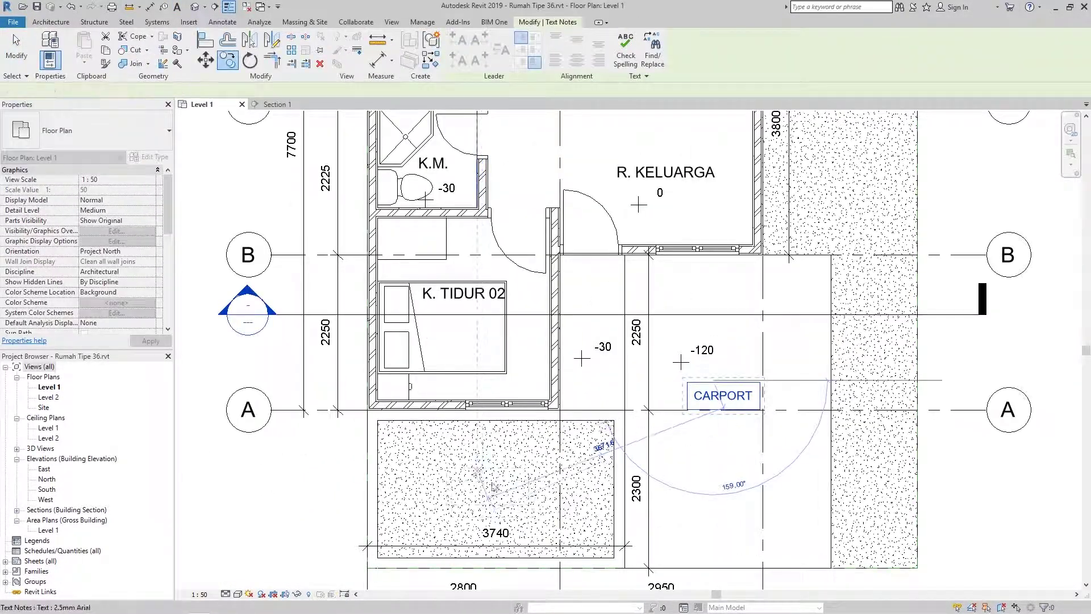
{"action": "double_click", "coordinate": [495, 493]}
{"action": "left_click", "coordinate": [305, 487]}
{"action": "scroll", "coordinate": [306, 488], "scroll_direction": "down", "scroll_amount": 2}
Cancel an aligned dimension attempt and delete the existing section.
{"action": "key", "text": "d"}
{"action": "key", "text": "i"}
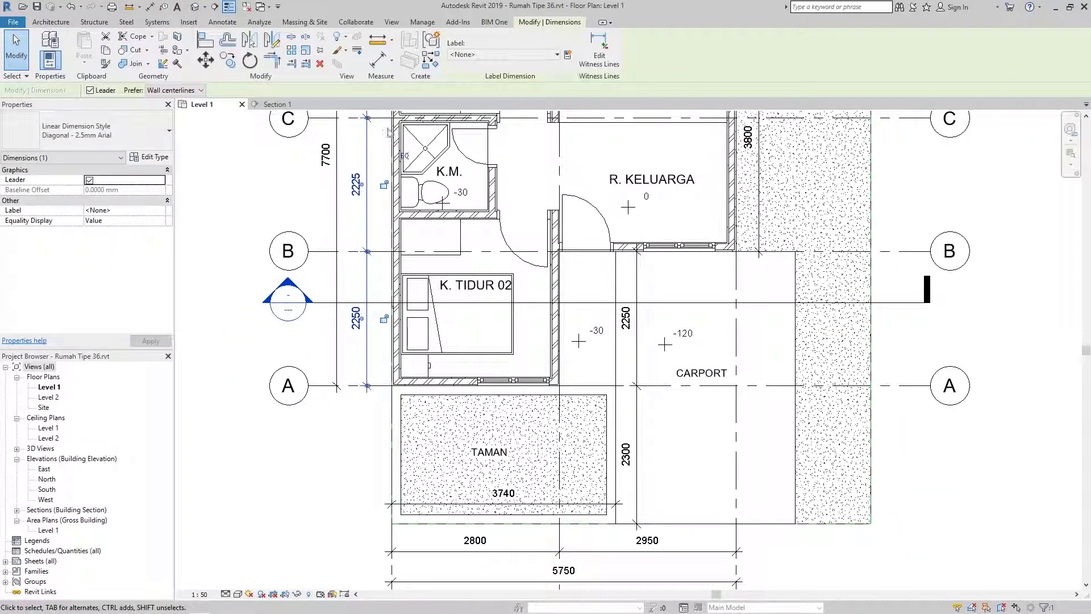
{"action": "scroll", "coordinate": [440, 475], "scroll_direction": "up", "scroll_amount": 2}
{"action": "scroll", "coordinate": [440, 475], "scroll_direction": "down", "scroll_amount": 2}
{"action": "scroll", "coordinate": [792, 383], "scroll_direction": "down", "scroll_amount": 1}
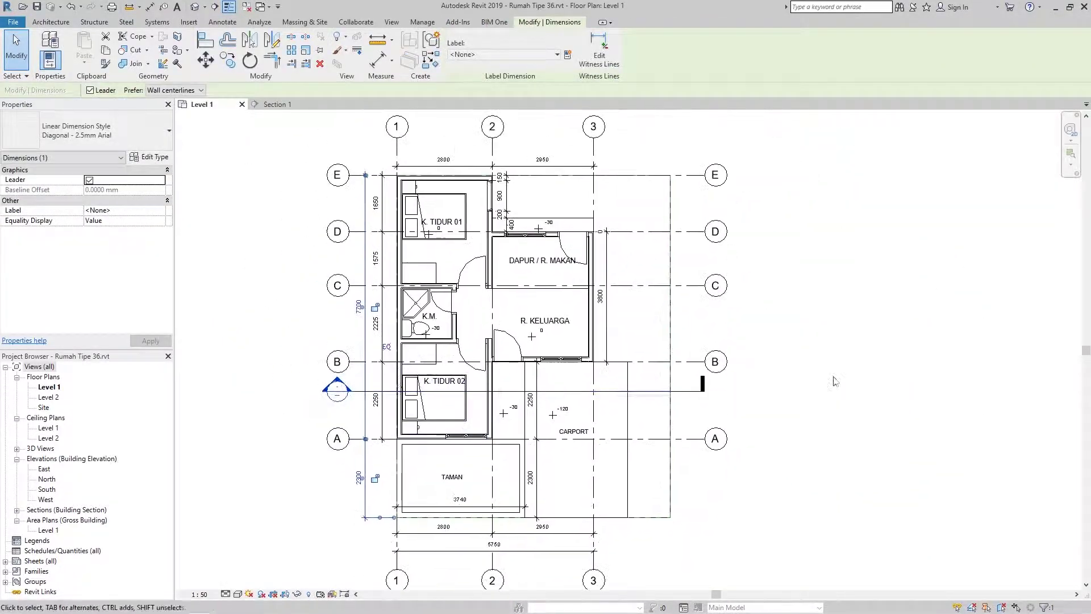
{"action": "key", "text": "Escape"}
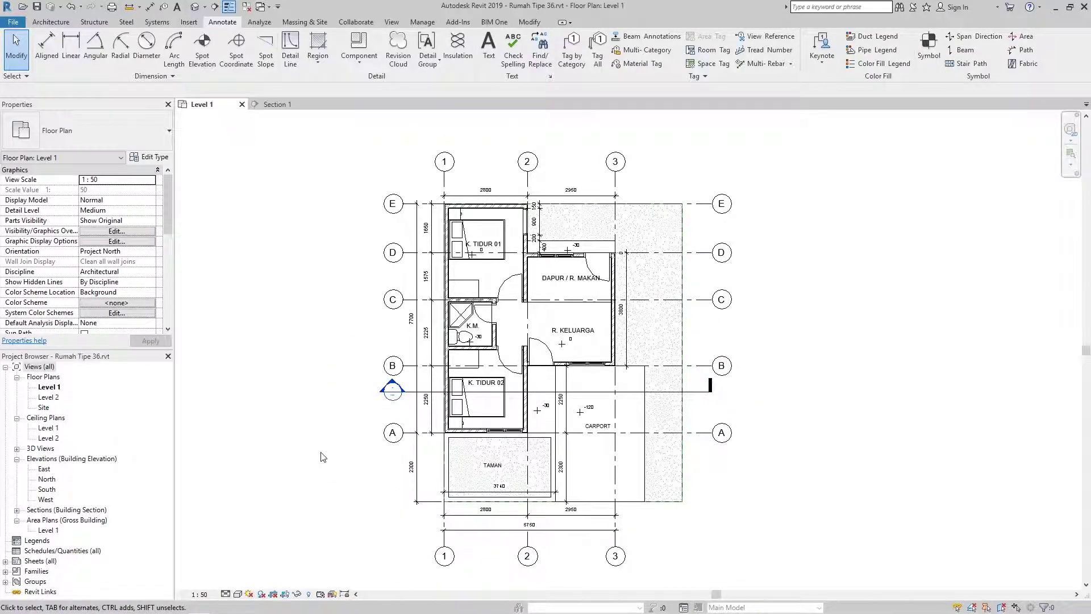
{"action": "key", "text": "Delete"}
{"action": "left_click", "coordinate": [585, 349]}
{"action": "scroll", "coordinate": [512, 313], "scroll_direction": "down", "scroll_amount": 1}
Draw a vertical and a horizontal building section across the ground floor plan.
{"action": "scroll", "coordinate": [511, 313], "scroll_direction": "up", "scroll_amount": 1}
{"action": "left_click", "coordinate": [215, 6]}
{"action": "left_click", "coordinate": [458, 136]}
{"action": "left_click", "coordinate": [458, 541]}
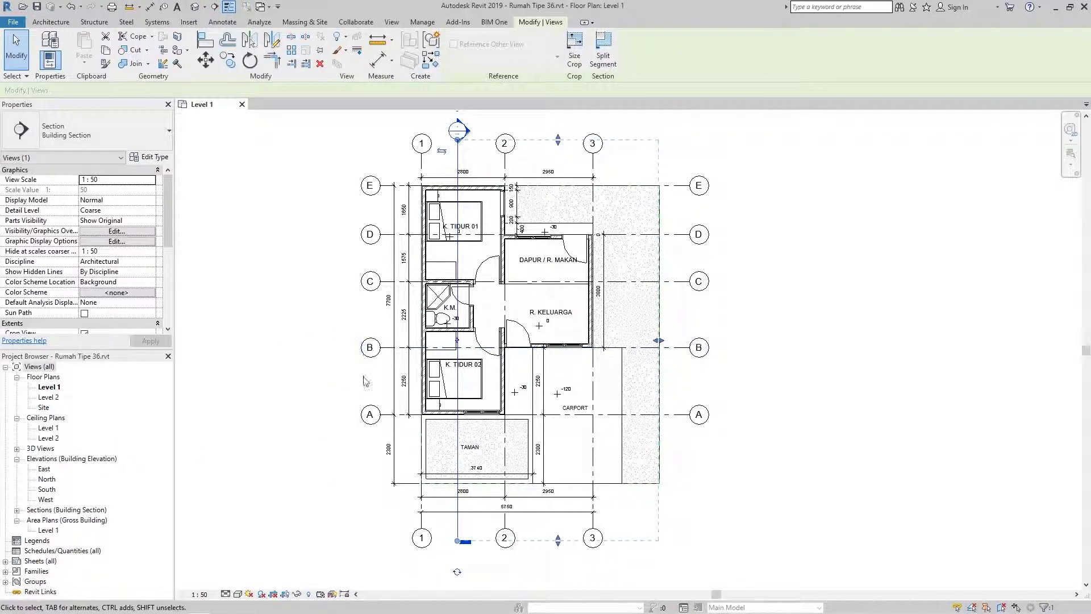
{"action": "left_click", "coordinate": [364, 318]}
{"action": "left_click", "coordinate": [688, 318]}
{"action": "key", "text": "Escape"}
{"action": "scroll", "coordinate": [565, 147], "scroll_direction": "down", "scroll_amount": 2}
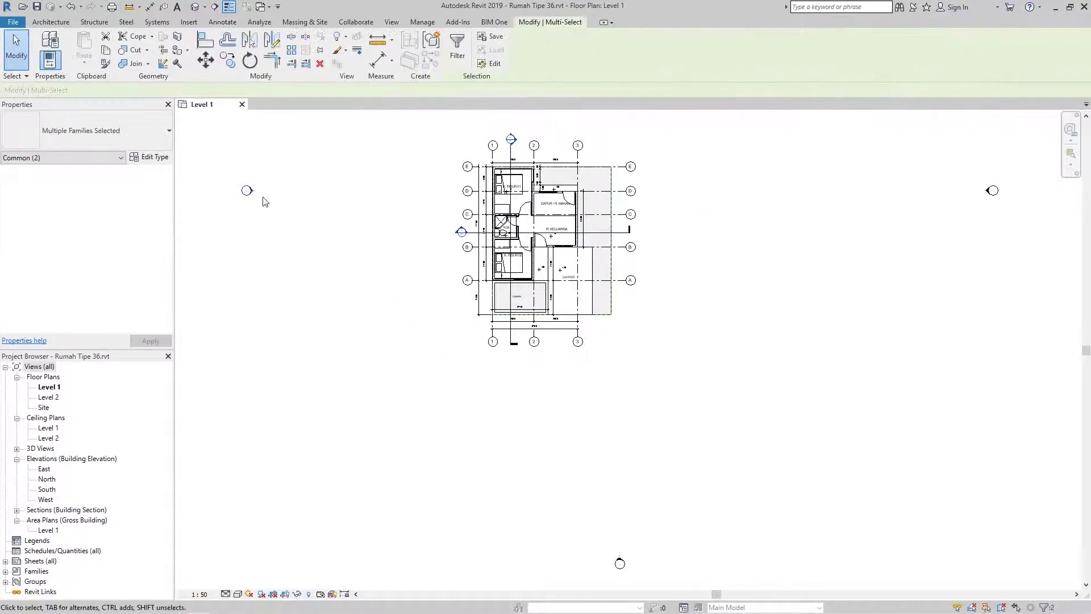
{"action": "left_click", "coordinate": [913, 161]}
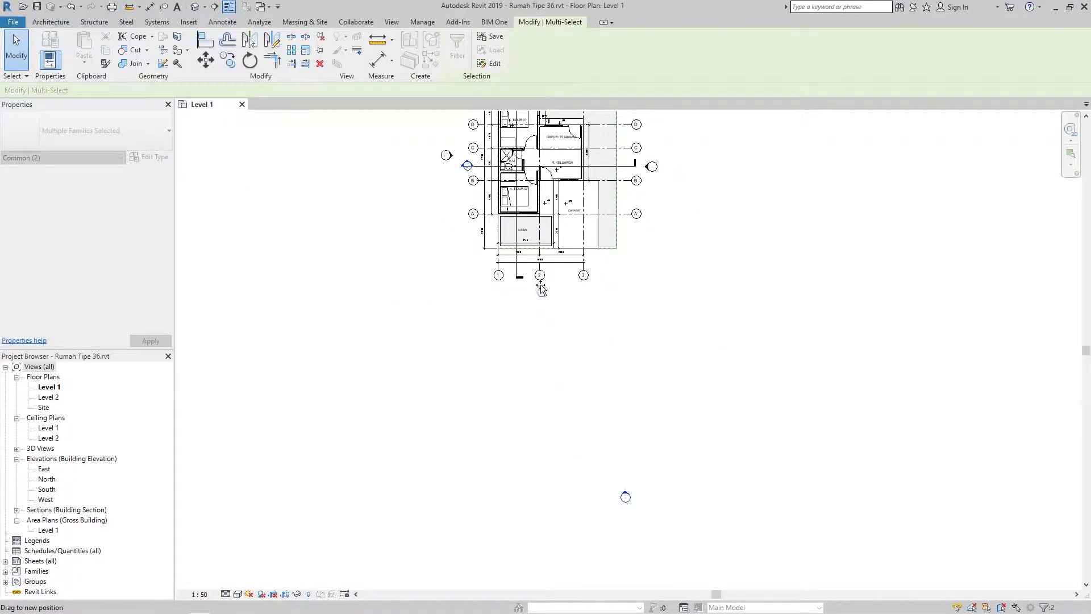
Drag the elevation marker clear of the plan.
{"action": "scroll", "coordinate": [541, 287], "scroll_direction": "up", "scroll_amount": 3}
{"action": "scroll", "coordinate": [601, 202], "scroll_direction": "down", "scroll_amount": 3}
{"action": "scroll", "coordinate": [640, 438], "scroll_direction": "up", "scroll_amount": 4}
{"action": "scroll", "coordinate": [704, 329], "scroll_direction": "up", "scroll_amount": 1}
{"action": "scroll", "coordinate": [704, 328], "scroll_direction": "down", "scroll_amount": 1}
{"action": "left_click_drag", "start_coordinate": [650, 155], "coordinate": [632, 177]}
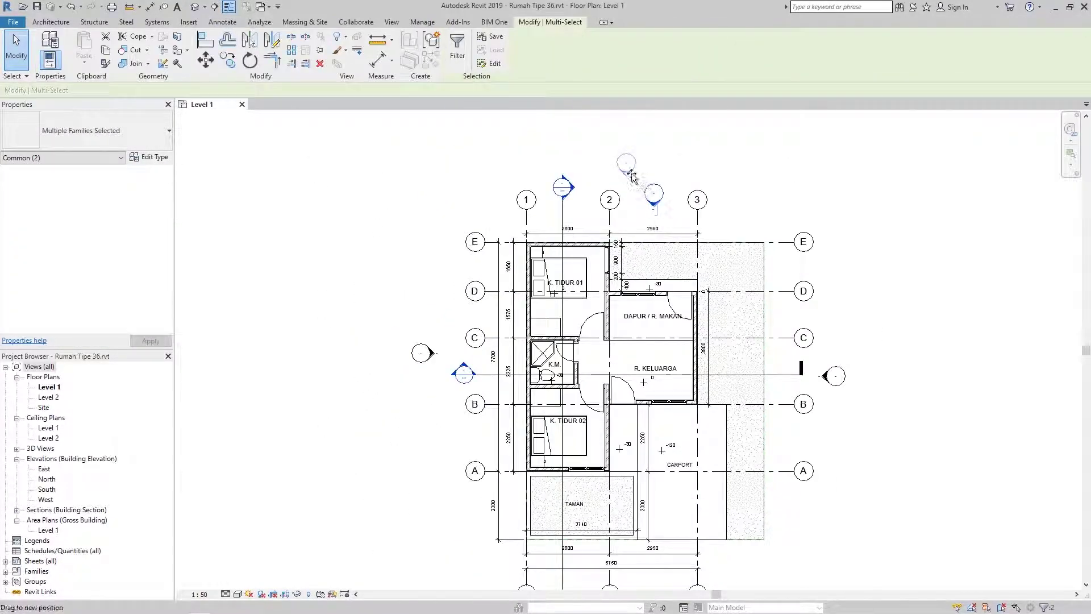
Review the Section 1 view and the South elevation's Level 2, then return to Level 1.
{"action": "double_click", "coordinate": [625, 162]}
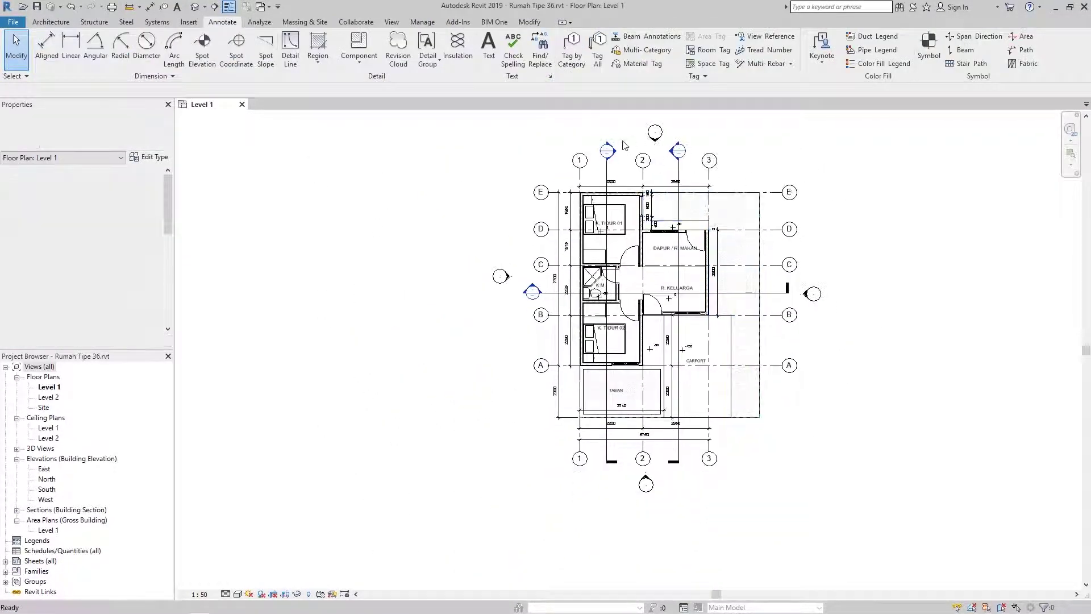
{"action": "left_click", "coordinate": [314, 104]}
{"action": "double_click", "coordinate": [48, 489]}
{"action": "left_click", "coordinate": [912, 344]}
{"action": "key", "text": "Escape"}
{"action": "scroll", "coordinate": [800, 331], "scroll_direction": "up", "scroll_amount": 3}
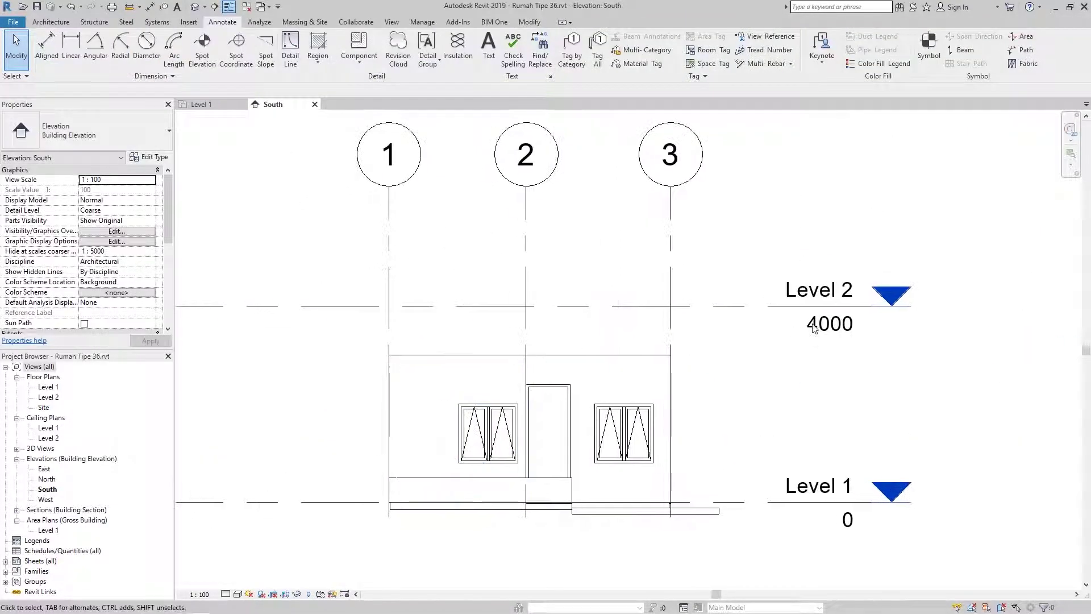
{"action": "key", "text": "ctrl+Tab"}
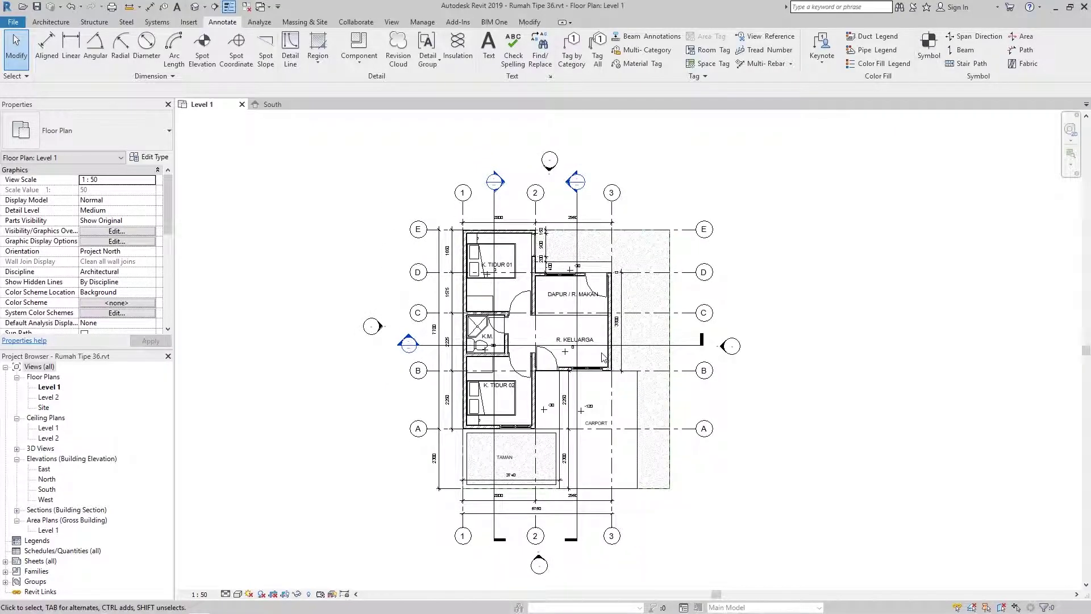
{"action": "scroll", "coordinate": [642, 451], "scroll_direction": "up", "scroll_amount": 3}
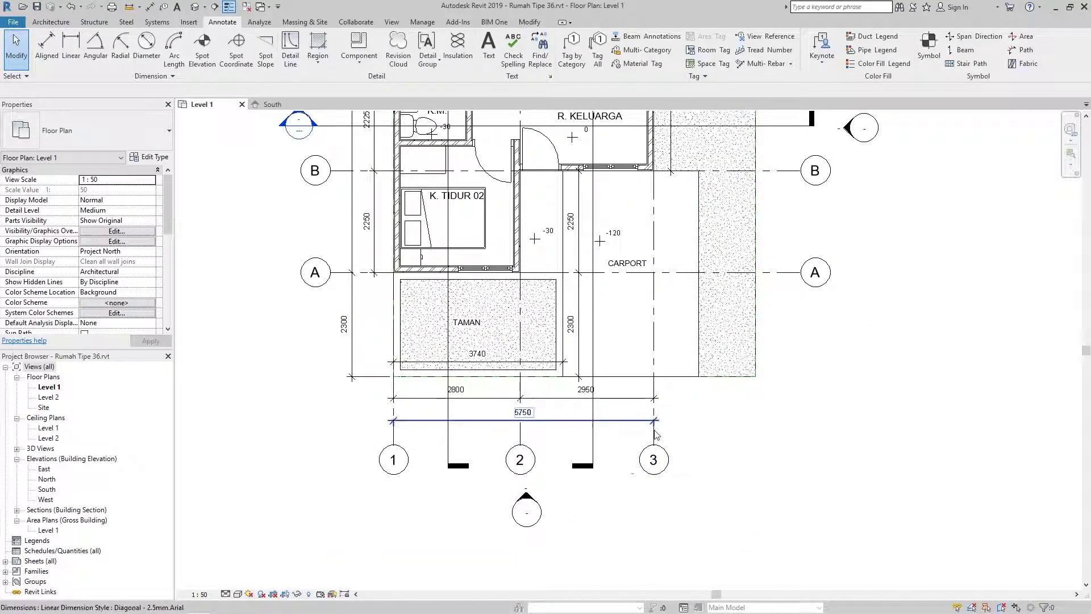
Move grid heads 1–3 lower and add the overall 10000 and 8000 dimensions.
{"action": "left_click", "coordinate": [654, 452]}
{"action": "left_click_drag", "start_coordinate": [654, 455], "coordinate": [654, 484]}
{"action": "left_click", "coordinate": [565, 516]}
{"action": "key", "text": "Escape"}
{"action": "left_click", "coordinate": [529, 499]}
{"action": "key", "text": "d"}
{"action": "key", "text": "i"}
{"action": "scroll", "coordinate": [677, 448], "scroll_direction": "up", "scroll_amount": 1}
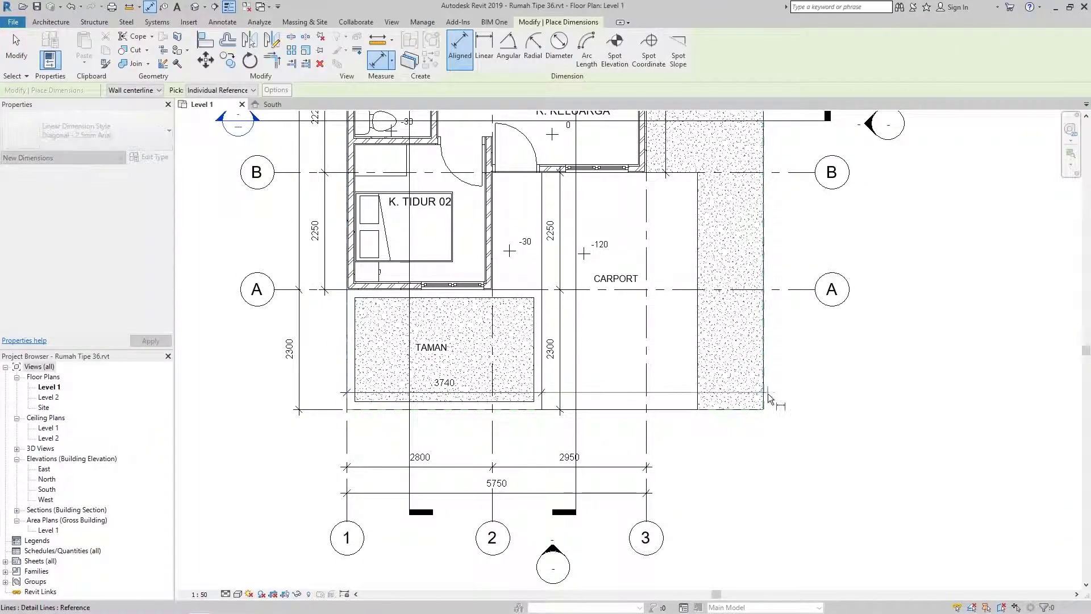
{"action": "scroll", "coordinate": [763, 437], "scroll_direction": "down", "scroll_amount": 3}
{"action": "key", "text": "Escape"}
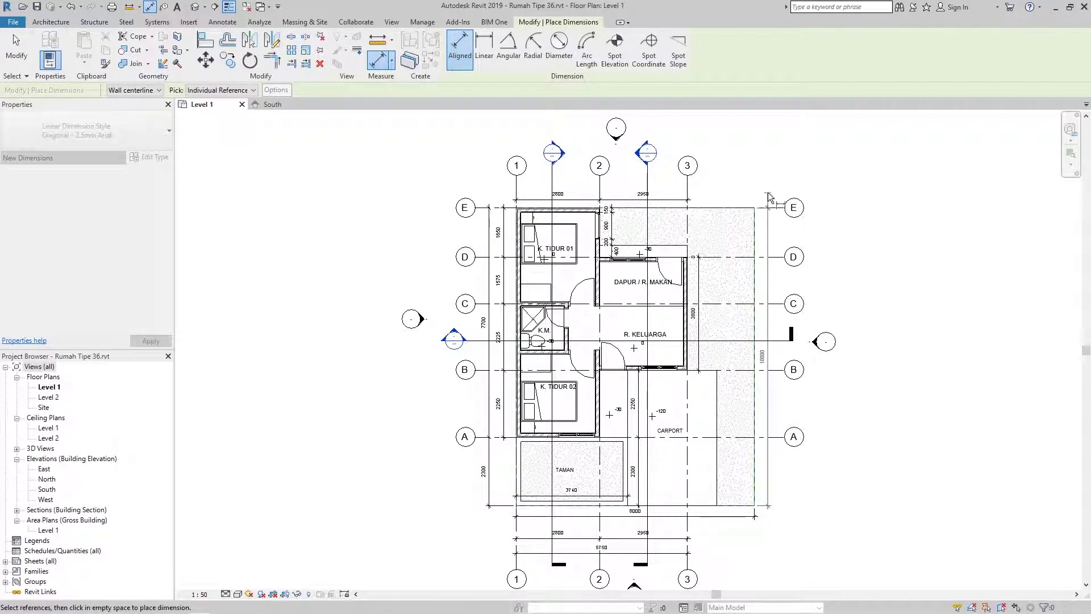
Create a new sheet from Sheets (all) and confirm its title block.
{"action": "left_click", "coordinate": [40, 561]}
{"action": "right_click", "coordinate": [44, 562]}
{"action": "left_click", "coordinate": [46, 566]}
{"action": "left_click", "coordinate": [575, 438]}
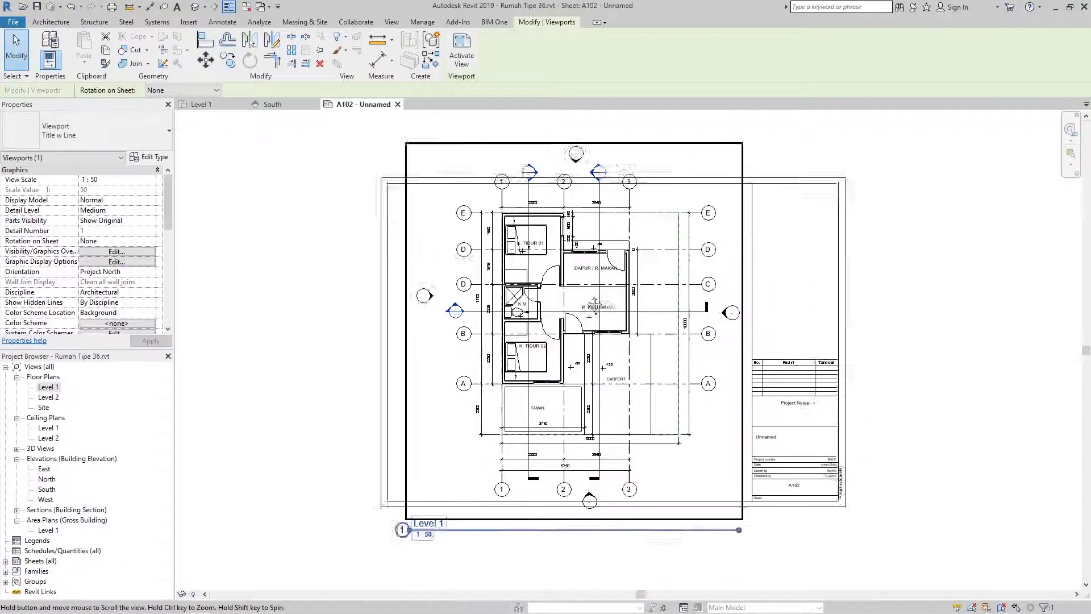
In the active plan viewport, pull grid heads 1–3 lower and shorten the top section line.
{"action": "scroll", "coordinate": [383, 514], "scroll_direction": "up", "scroll_amount": 2}
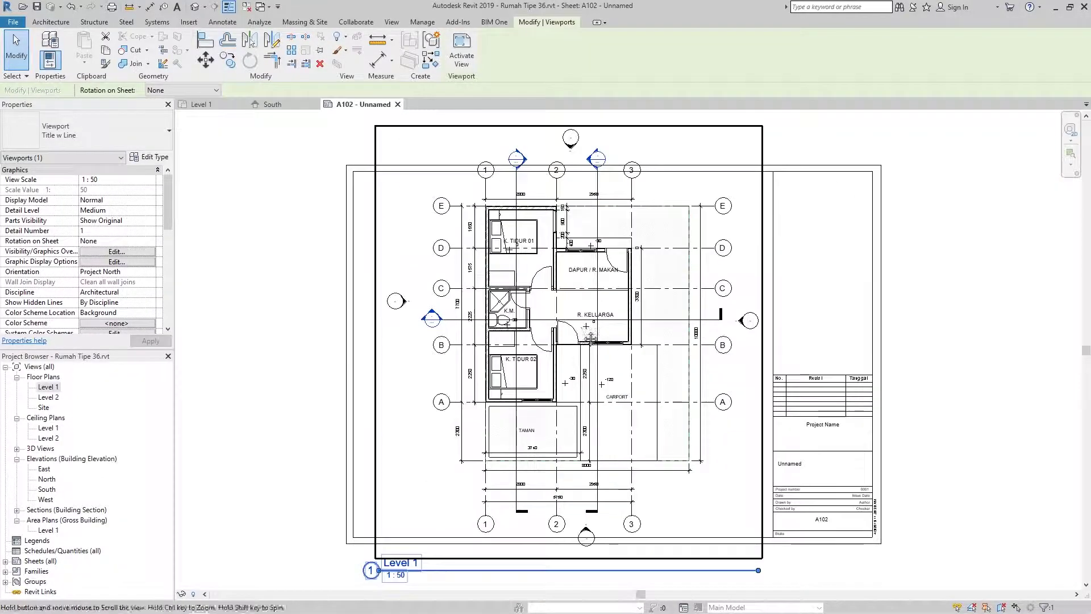
{"action": "scroll", "coordinate": [383, 513], "scroll_direction": "up", "scroll_amount": 2}
{"action": "scroll", "coordinate": [383, 513], "scroll_direction": "up", "scroll_amount": 2}
{"action": "scroll", "coordinate": [383, 514], "scroll_direction": "up", "scroll_amount": 2}
{"action": "double_click", "coordinate": [383, 513]}
{"action": "scroll", "coordinate": [382, 513], "scroll_direction": "up", "scroll_amount": 4}
{"action": "left_click", "coordinate": [380, 212]}
{"action": "left_click_drag", "start_coordinate": [380, 210], "coordinate": [381, 238]}
{"action": "left_click", "coordinate": [507, 166]}
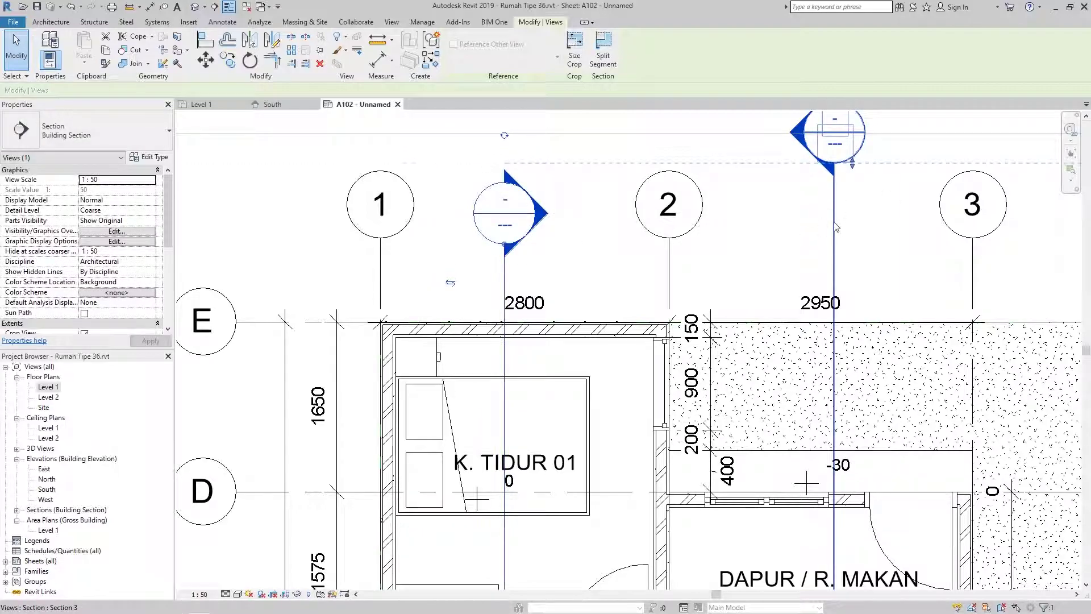
{"action": "left_click_drag", "start_coordinate": [833, 202], "coordinate": [834, 219]}
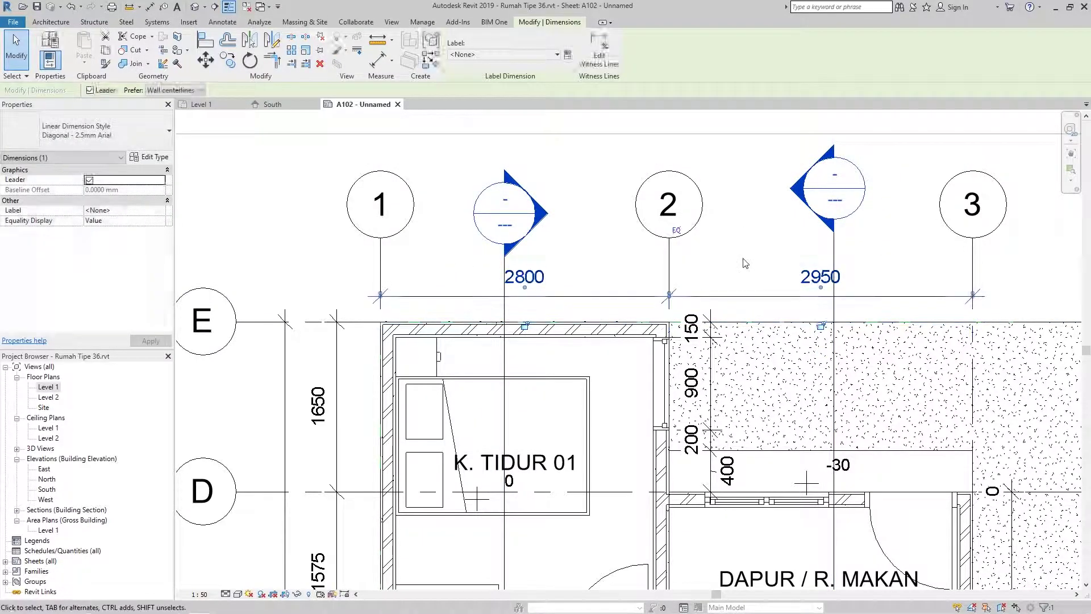
Move the elevation marker below grid 2 to sit between grids 2 and 3.
{"action": "scroll", "coordinate": [743, 263], "scroll_direction": "down", "scroll_amount": 2}
{"action": "left_click", "coordinate": [695, 300], "text": "ctrl"}
{"action": "scroll", "coordinate": [666, 382], "scroll_direction": "down", "scroll_amount": 3}
{"action": "scroll", "coordinate": [665, 382], "scroll_direction": "up", "scroll_amount": 4}
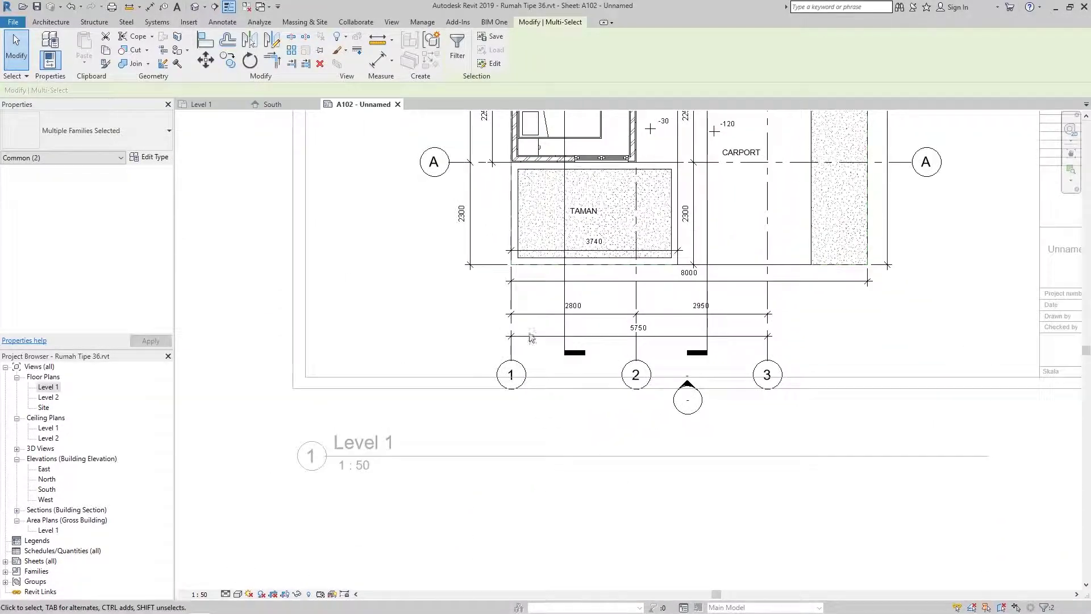
{"action": "scroll", "coordinate": [665, 382], "scroll_direction": "up", "scroll_amount": 2}
{"action": "left_click_drag", "start_coordinate": [529, 353], "coordinate": [529, 315]}
{"action": "left_click", "coordinate": [868, 450]}
{"action": "left_click_drag", "start_coordinate": [869, 450], "coordinate": [831, 368]}
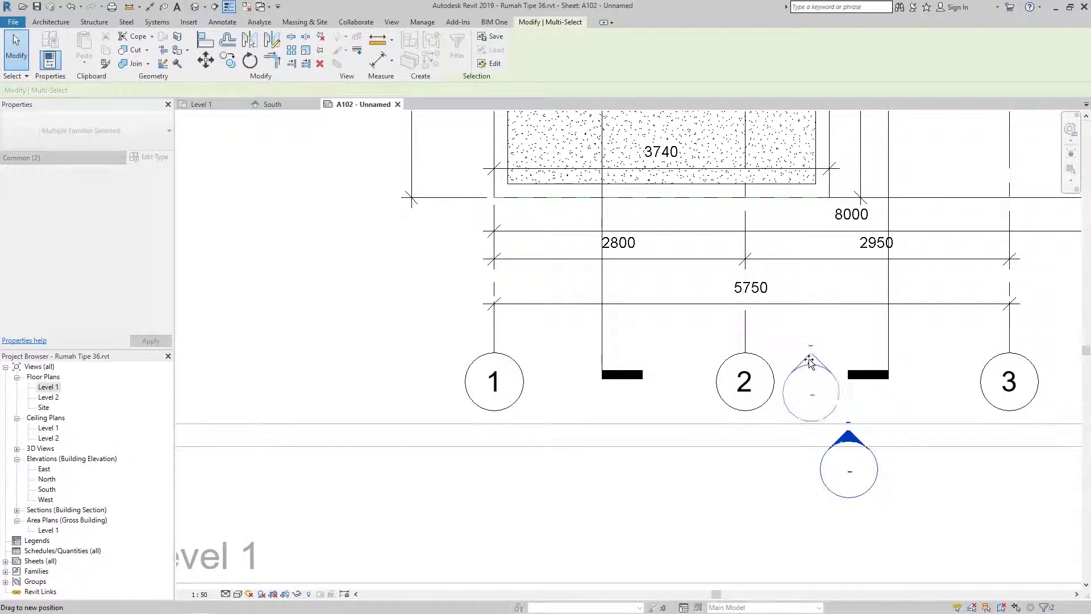
{"action": "scroll", "coordinate": [611, 455], "scroll_direction": "down", "scroll_amount": 2}
{"action": "key", "text": "Escape"}
Move the Level 1 plan viewport up and right on the sheet and shorten its title line.
{"action": "scroll", "coordinate": [421, 419], "scroll_direction": "down", "scroll_amount": 1}
{"action": "scroll", "coordinate": [421, 420], "scroll_direction": "down", "scroll_amount": 1}
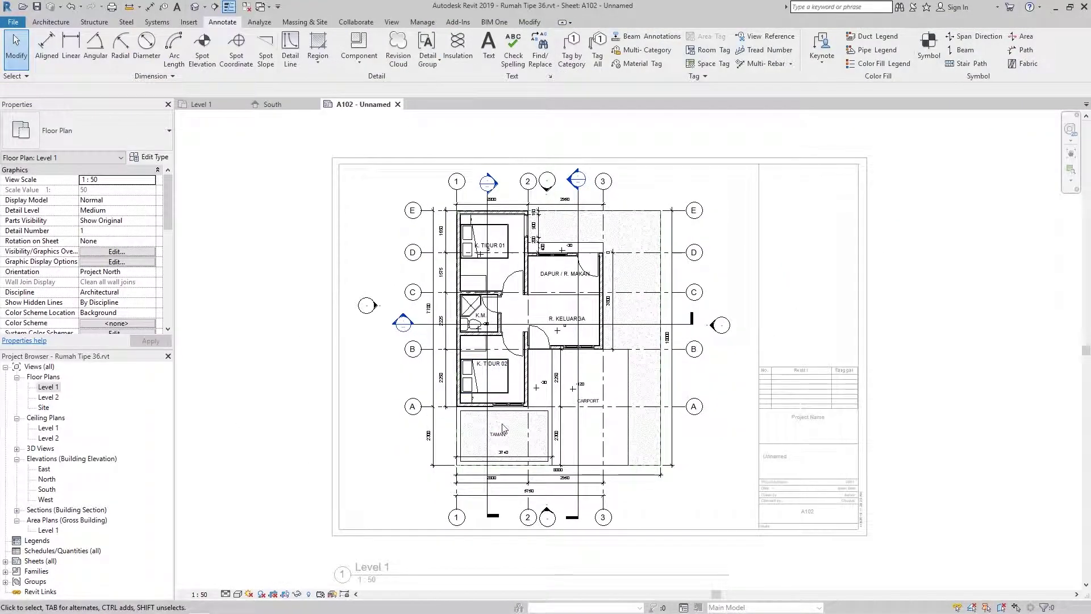
{"action": "left_click", "coordinate": [446, 513]}
{"action": "left_click_drag", "start_coordinate": [445, 513], "coordinate": [466, 454]}
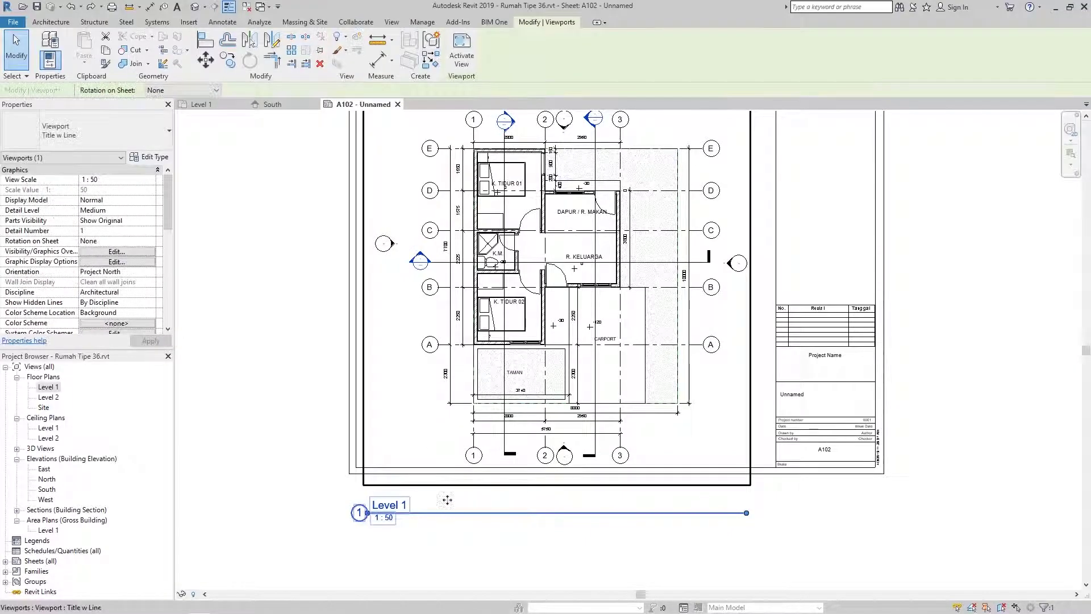
{"action": "left_click_drag", "start_coordinate": [475, 524], "coordinate": [488, 453]}
{"action": "left_click_drag", "start_coordinate": [763, 452], "coordinate": [435, 452]}
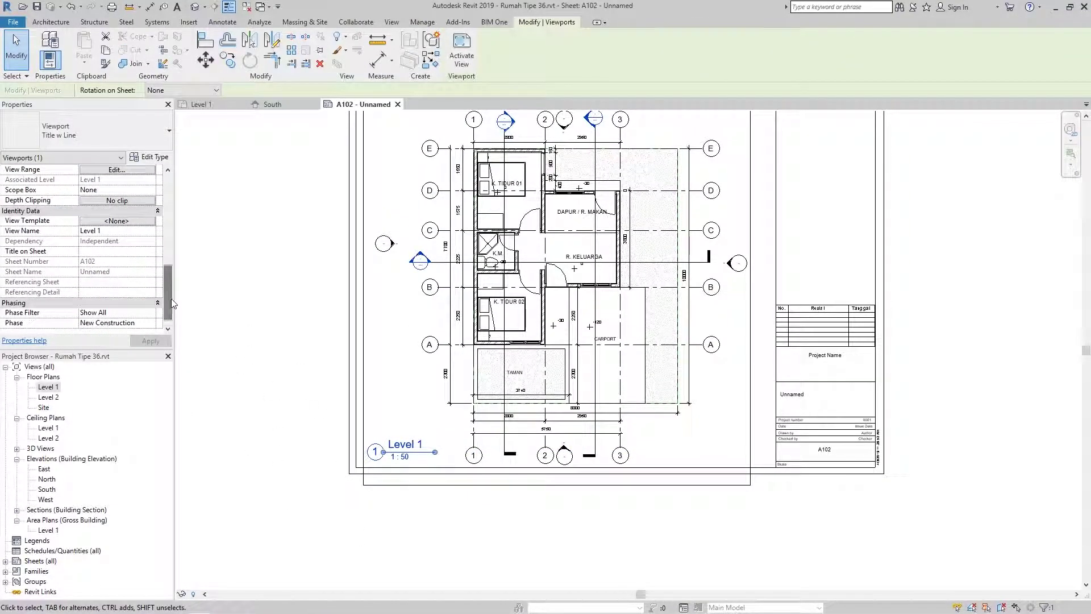
Rename the view to DENAH LT. DASAR, also renaming the matching level and views.
{"action": "type", "text": ". DASAR"}
{"action": "key", "text": "Return"}
{"action": "left_click", "coordinate": [642, 320]}
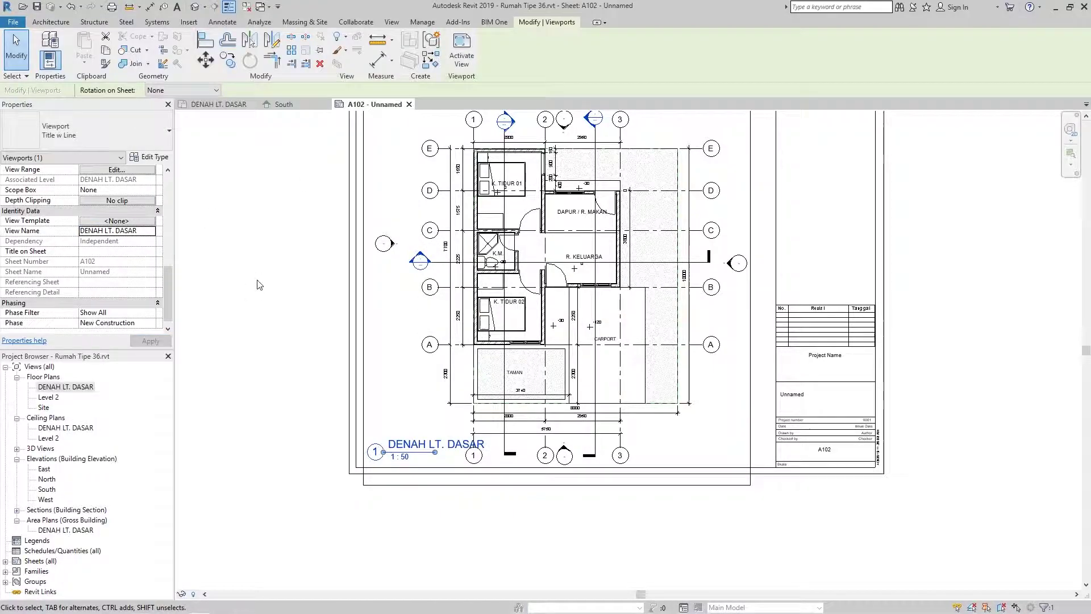
{"action": "scroll", "coordinate": [435, 447], "scroll_direction": "up", "scroll_amount": 3}
{"action": "scroll", "coordinate": [370, 314], "scroll_direction": "down", "scroll_amount": 5}
{"action": "left_click", "coordinate": [353, 353]}
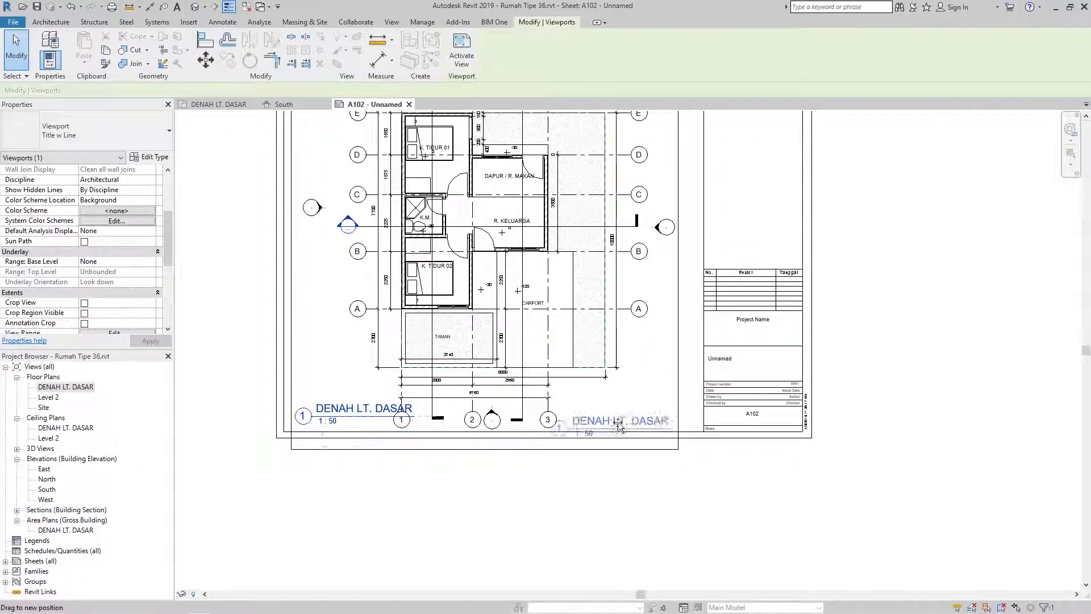
{"action": "left_click", "coordinate": [335, 374]}
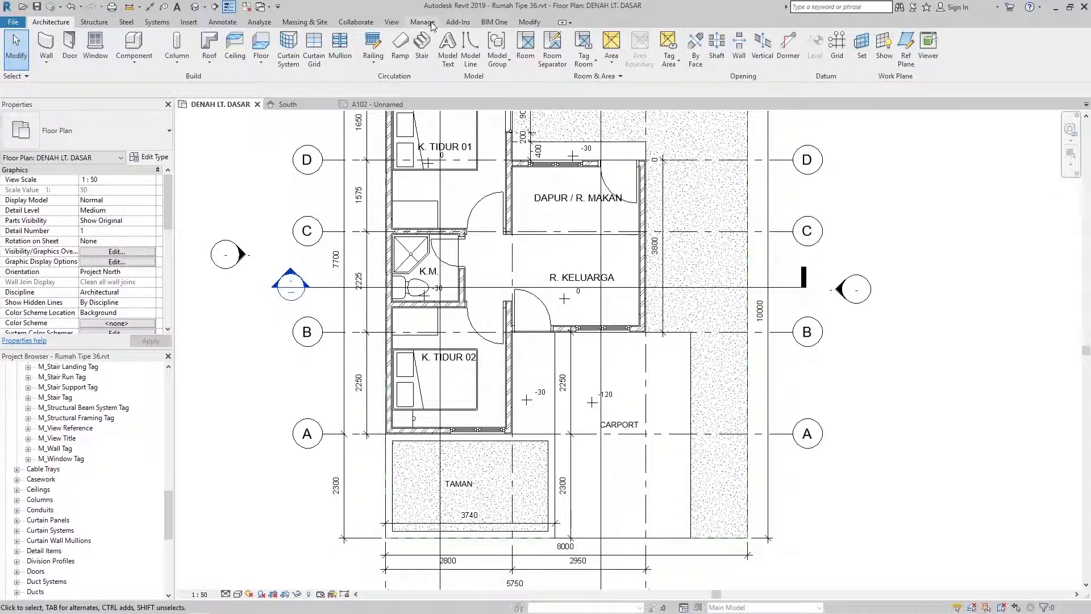
In Object Styles, give the Section Line annotation category the Center 1/4" line pattern.
{"action": "left_click", "coordinate": [85, 54]}
{"action": "scroll", "coordinate": [219, 207], "scroll_direction": "down", "scroll_amount": 5}
{"action": "left_click", "coordinate": [498, 250]}
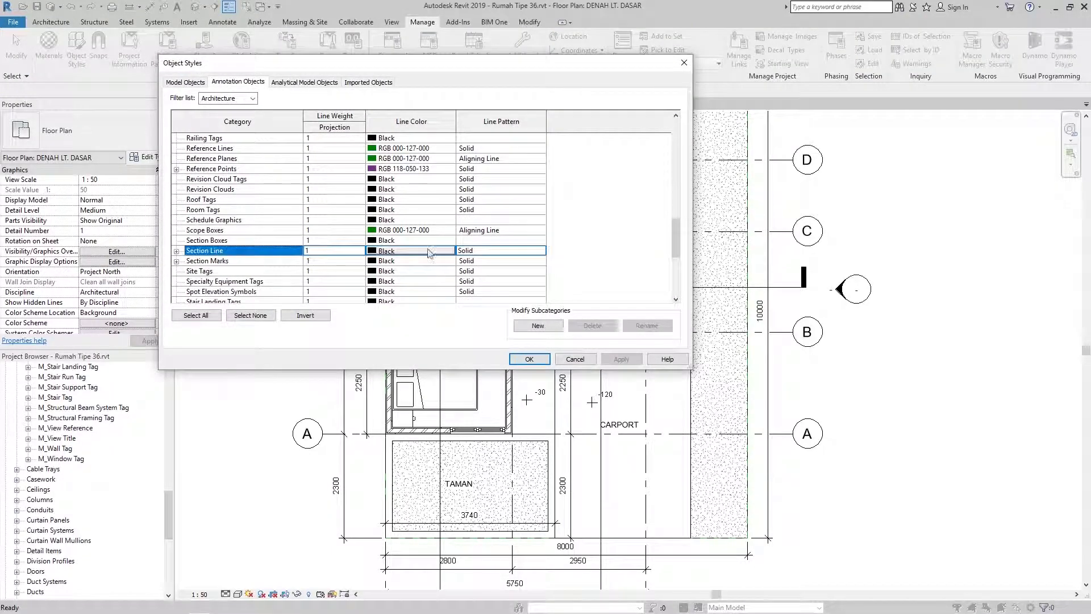
{"action": "left_click", "coordinate": [541, 251]}
{"action": "left_click", "coordinate": [498, 255]}
{"action": "left_click", "coordinate": [498, 254]}
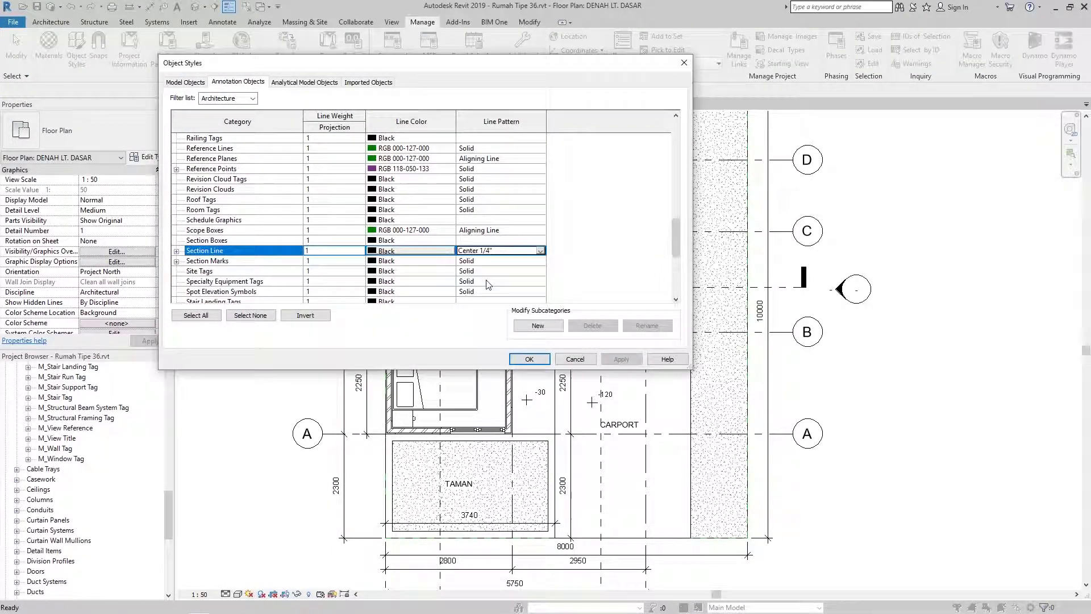
{"action": "left_click", "coordinate": [530, 358]}
{"action": "scroll", "coordinate": [849, 361], "scroll_direction": "down", "scroll_amount": 3}
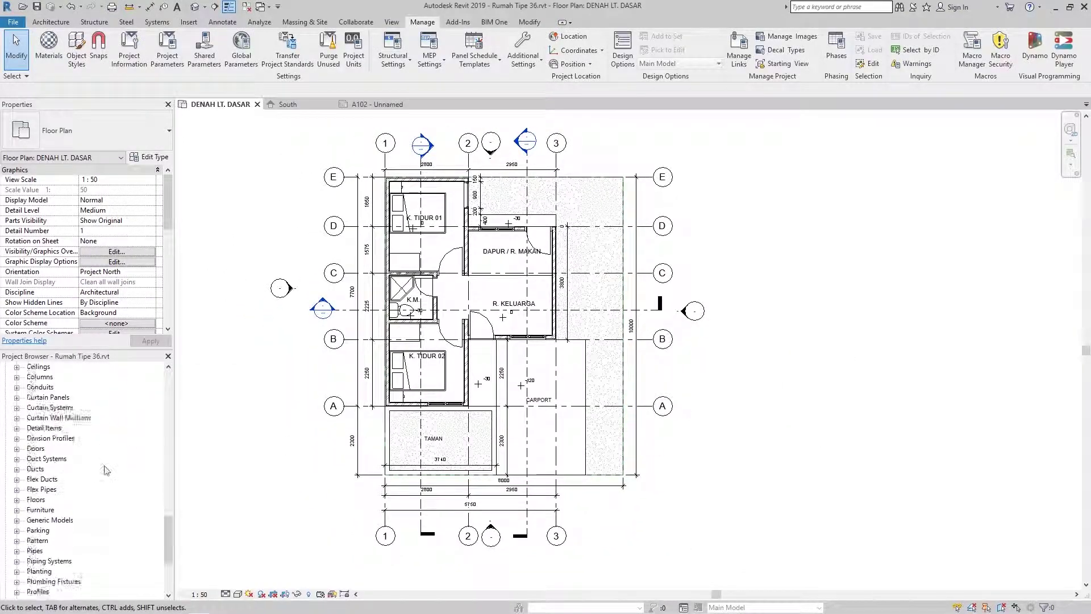
{"action": "scroll", "coordinate": [77, 454], "scroll_direction": "up", "scroll_amount": 10}
Open sheet A102 and set the title block project name to RUMAH TINGGAL TIPE 36.
{"action": "left_click", "coordinate": [52, 459]}
{"action": "double_click", "coordinate": [52, 458]}
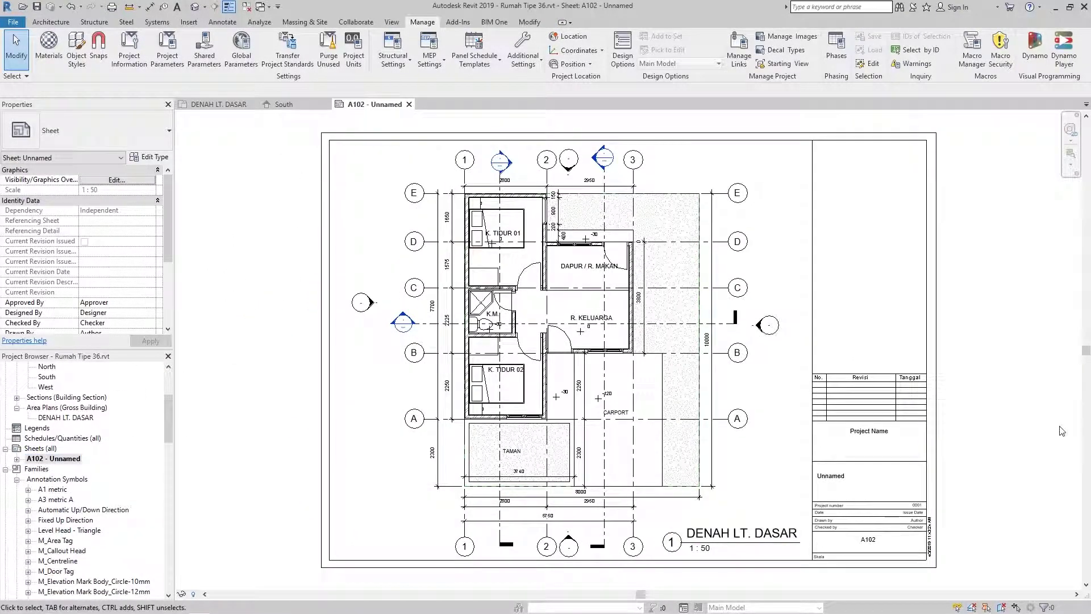
{"action": "scroll", "coordinate": [739, 390], "scroll_direction": "up", "scroll_amount": 5}
{"action": "left_click", "coordinate": [739, 389]}
{"action": "left_click", "coordinate": [739, 390]}
{"action": "type", "text": "RUMAH"}
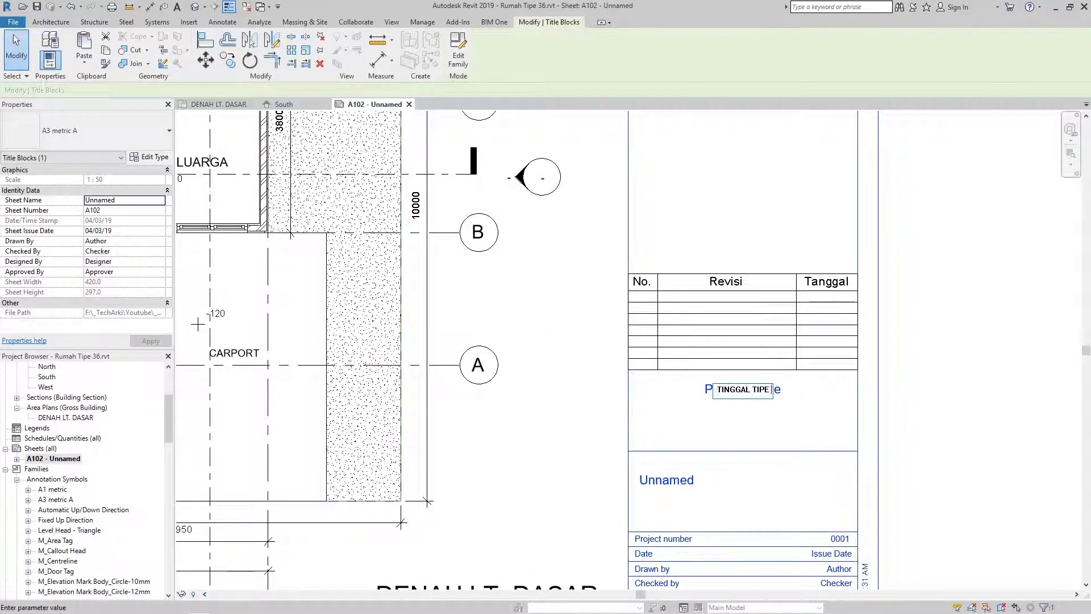
{"action": "type", "text": " 36"}
{"action": "left_click", "coordinate": [774, 512]}
Set the sheet name to DENAH LANTAI DASAR and the project number to R/001.
{"action": "left_click", "coordinate": [666, 480]}
{"action": "type", "text": "DE"}
{"action": "middle_click_drag", "start_coordinate": [835, 541], "coordinate": [825, 462]}
{"action": "left_click", "coordinate": [825, 458]}
{"action": "type", "text": "001"}
{"action": "left_click", "coordinate": [906, 473]}
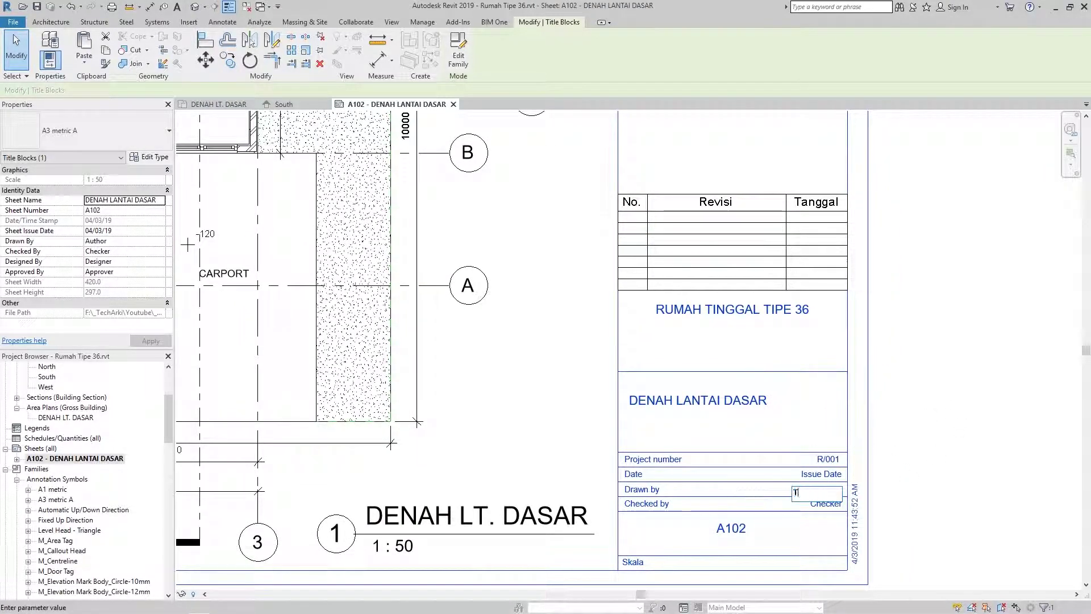
{"action": "left_click", "coordinate": [986, 407]}
{"action": "scroll", "coordinate": [986, 407], "scroll_direction": "down", "scroll_amount": 3}
{"action": "scroll", "coordinate": [853, 434], "scroll_direction": "down", "scroll_amount": 2}
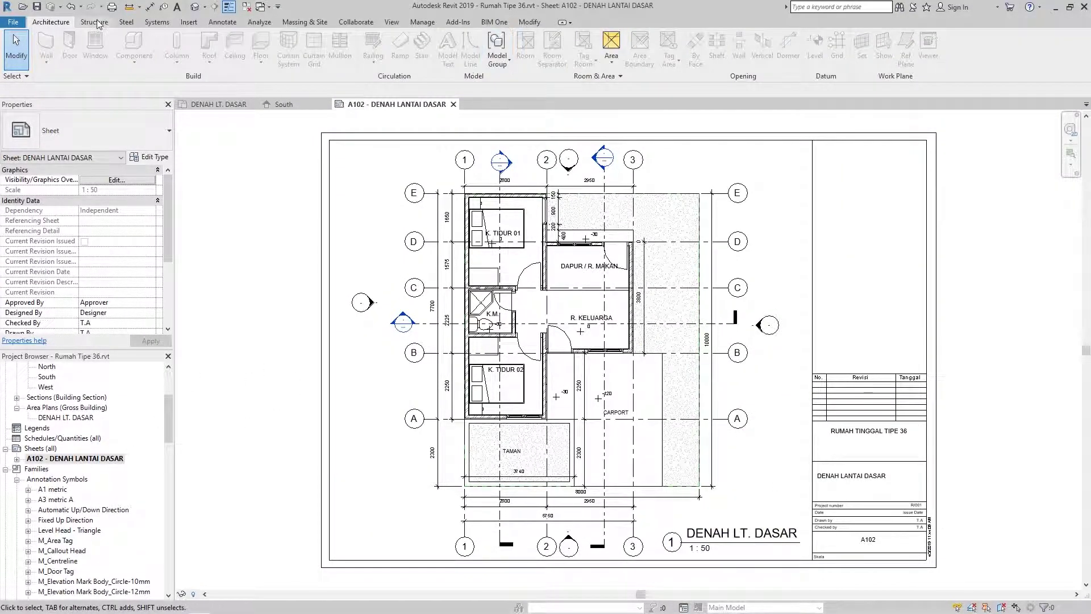
Create an Areas (Gross Building) schedule with Level and Area fields, titled LUAS GROSS.
{"action": "left_click", "coordinate": [391, 22]}
{"action": "left_click", "coordinate": [618, 49]}
{"action": "left_click", "coordinate": [651, 82]}
{"action": "left_click", "coordinate": [466, 286]}
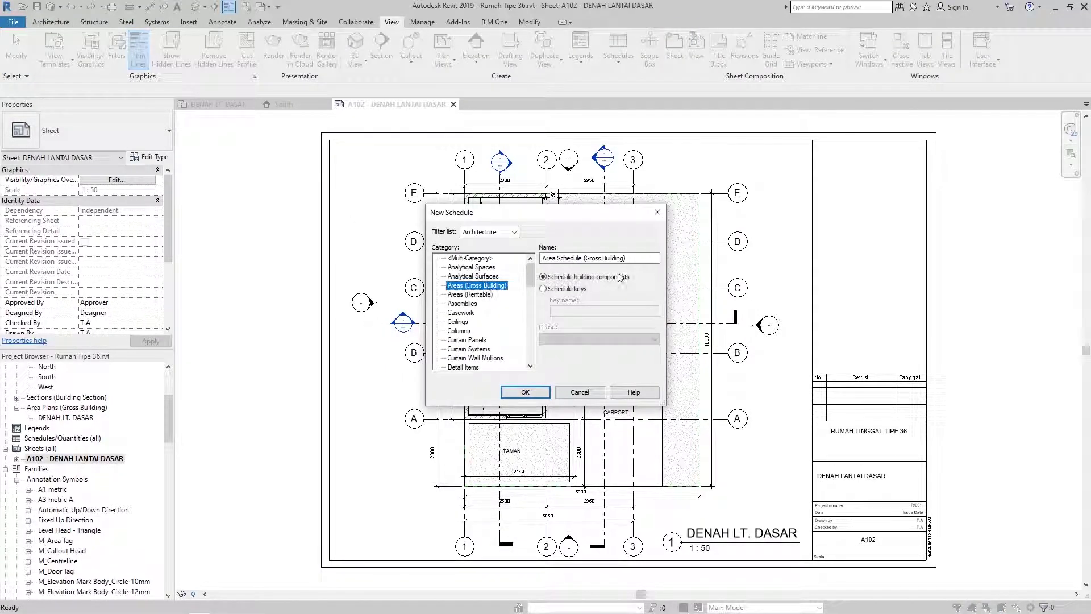
{"action": "left_click", "coordinate": [520, 389]}
{"action": "double_click", "coordinate": [245, 302]}
{"action": "left_click", "coordinate": [380, 258]}
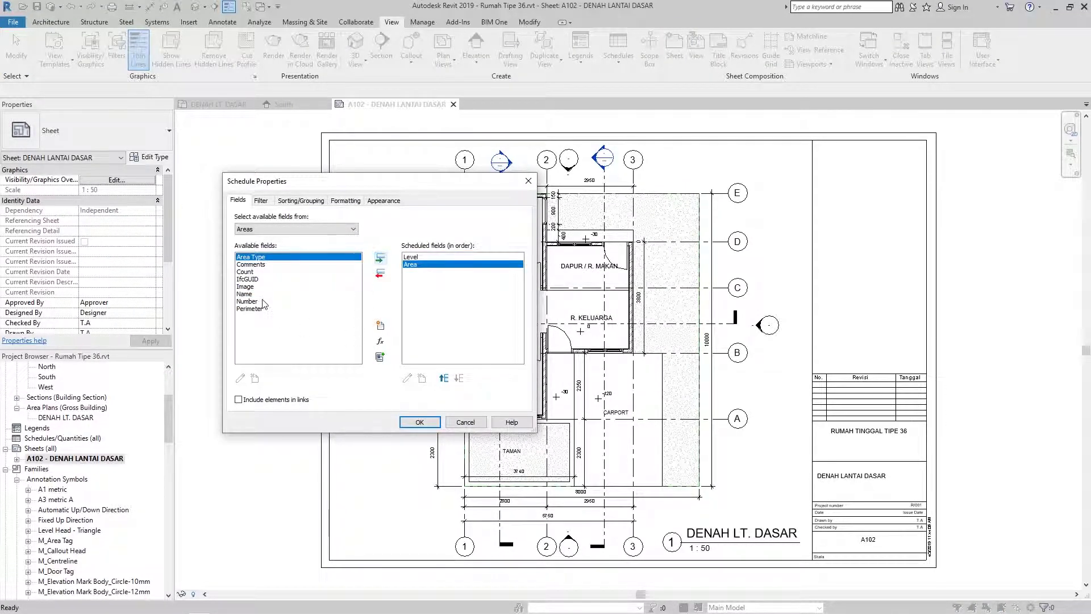
{"action": "left_click", "coordinate": [419, 422]}
{"action": "double_click", "coordinate": [230, 138]}
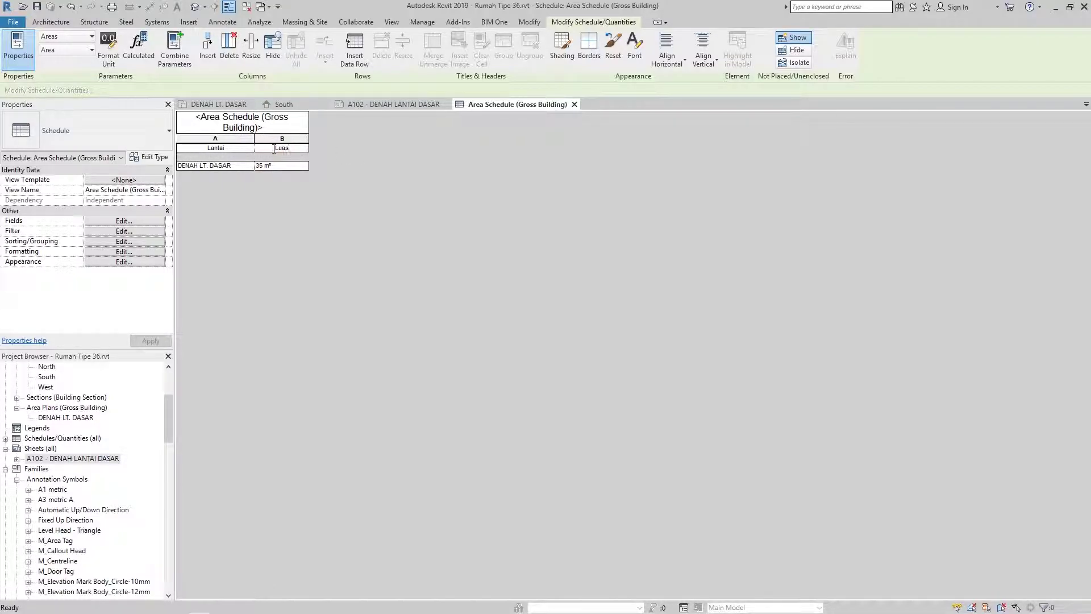
{"action": "left_click", "coordinate": [273, 122]}
{"action": "type", "text": "LUAS GROSS"}
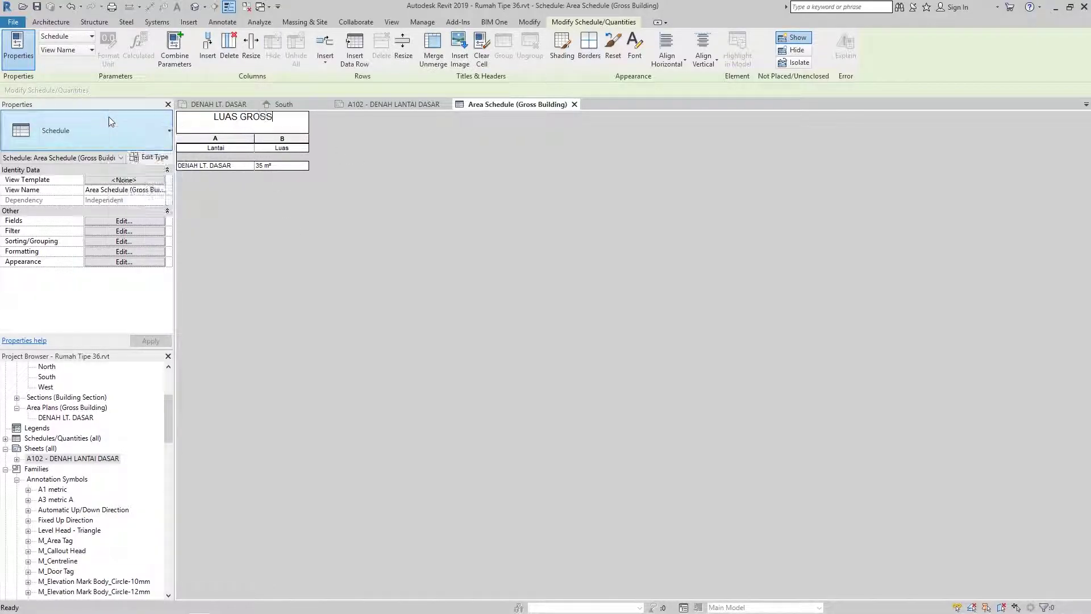
{"action": "left_click", "coordinate": [240, 165]}
Rename the DENAH LT. DASAR plan in the project browser to LT. DASAR.
{"action": "left_click", "coordinate": [73, 458]}
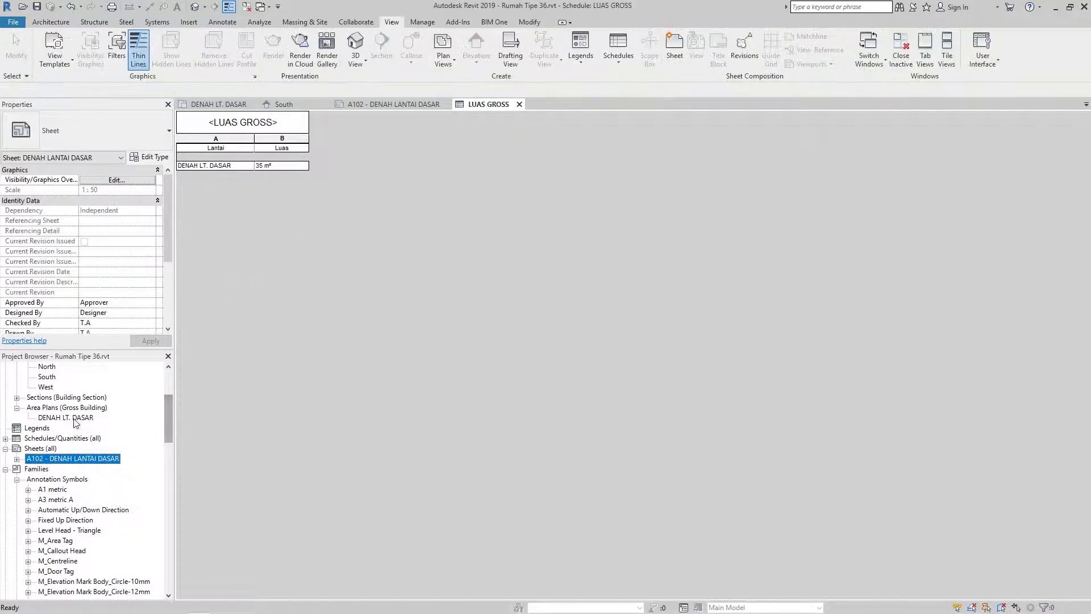
{"action": "scroll", "coordinate": [63, 387], "scroll_direction": "up", "scroll_amount": 5}
{"action": "left_click", "coordinate": [63, 386]}
{"action": "type", "text": "LT. DASAR"}
{"action": "key", "text": "Return"}
{"action": "key", "text": "Return"}
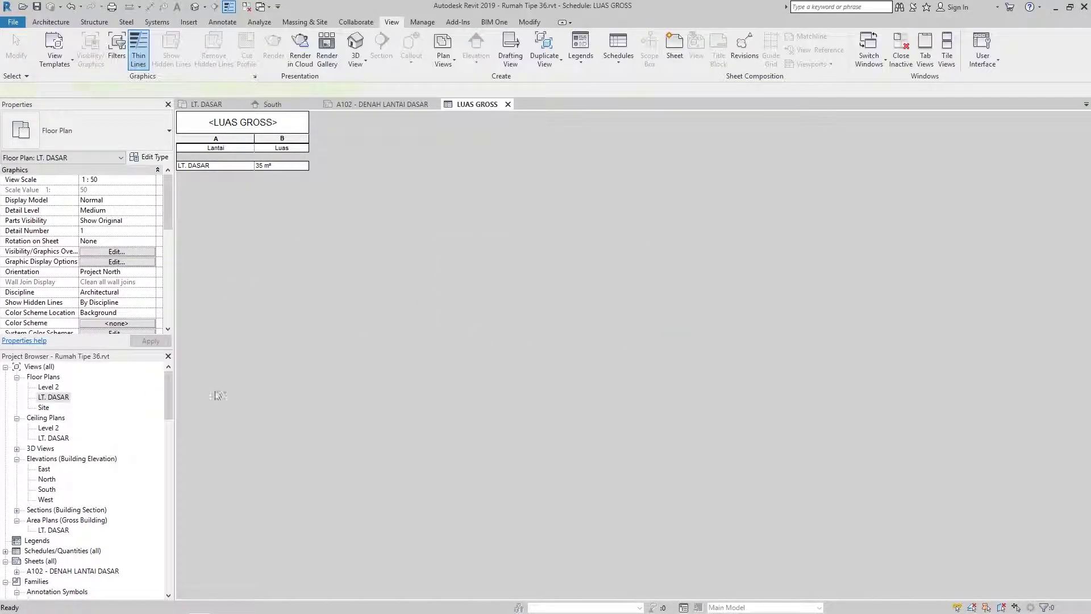
{"action": "scroll", "coordinate": [87, 503], "scroll_direction": "down", "scroll_amount": 2}
Right-align the Area column in the schedule's formatting settings.
{"action": "left_click", "coordinate": [274, 149]}
{"action": "left_click", "coordinate": [124, 221]}
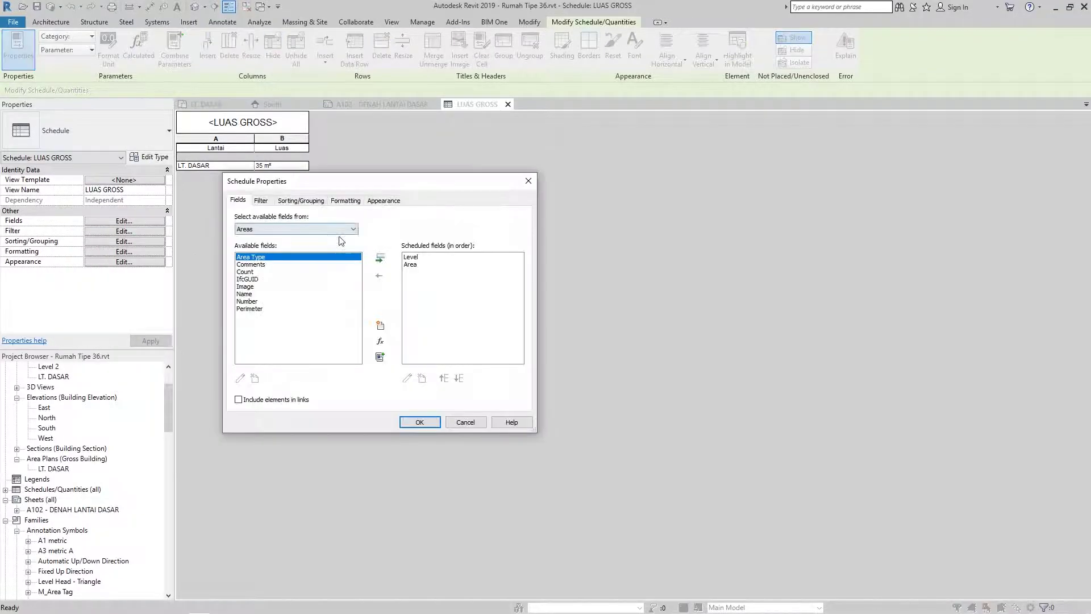
{"action": "left_click", "coordinate": [345, 199]}
{"action": "left_click", "coordinate": [243, 233]}
{"action": "left_click", "coordinate": [436, 296]}
Hide the schedule's header row through its appearance settings.
{"action": "left_click", "coordinate": [398, 319]}
{"action": "left_click", "coordinate": [420, 422]}
{"action": "left_click", "coordinate": [124, 221]}
{"action": "left_click", "coordinate": [346, 199]}
{"action": "left_click", "coordinate": [383, 200]}
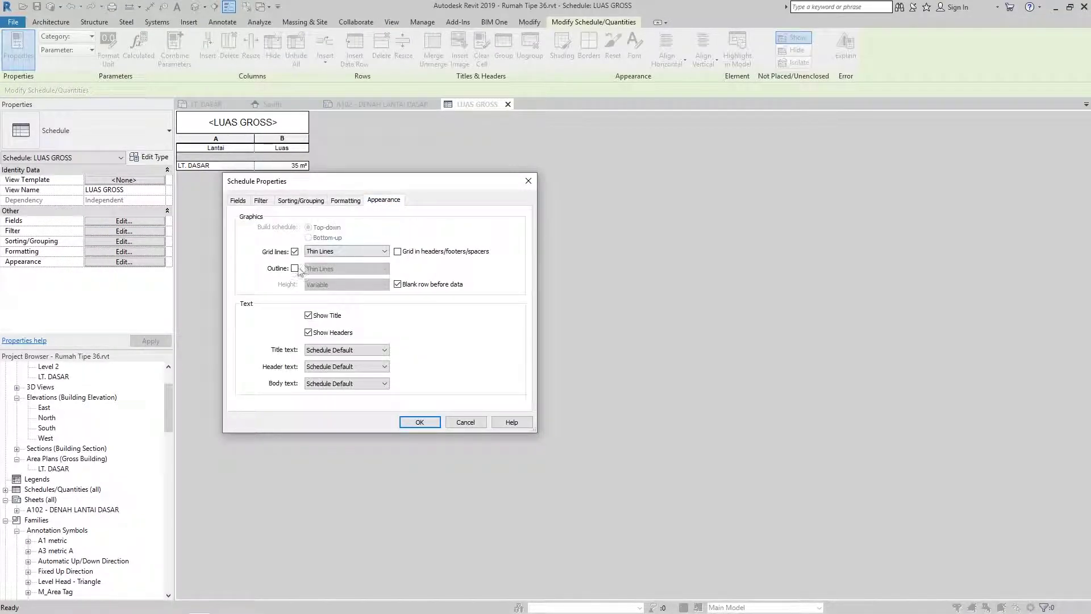
{"action": "key", "text": "Return"}
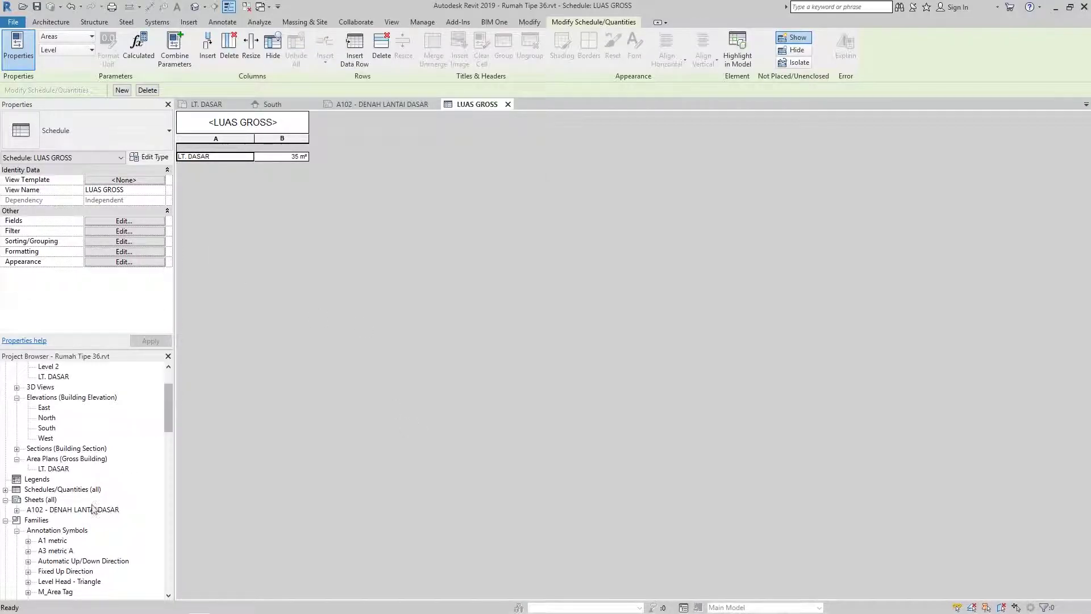
Place the LUAS GROSS schedule on sheet A102 at the top of the title block.
{"action": "double_click", "coordinate": [85, 509]}
{"action": "left_click", "coordinate": [6, 489]}
{"action": "left_click_drag", "start_coordinate": [47, 407], "coordinate": [876, 171]}
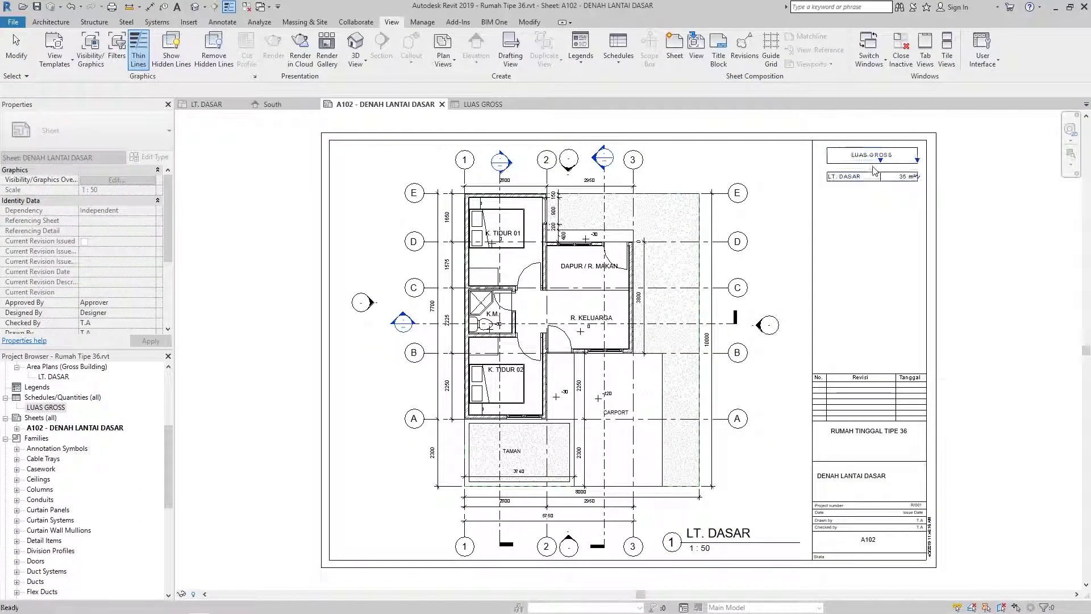
{"action": "left_click", "coordinate": [876, 170]}
Reposition the floor plan viewport and retitle it DENAH LT. DASAR on the sheet.
{"action": "left_click", "coordinate": [340, 341]}
{"action": "left_click_drag", "start_coordinate": [169, 200], "coordinate": [173, 296]}
{"action": "left_click", "coordinate": [125, 250]}
{"action": "type", "text": "DENA"}
{"action": "key", "text": "Return"}
{"action": "double_click", "coordinate": [53, 377]}
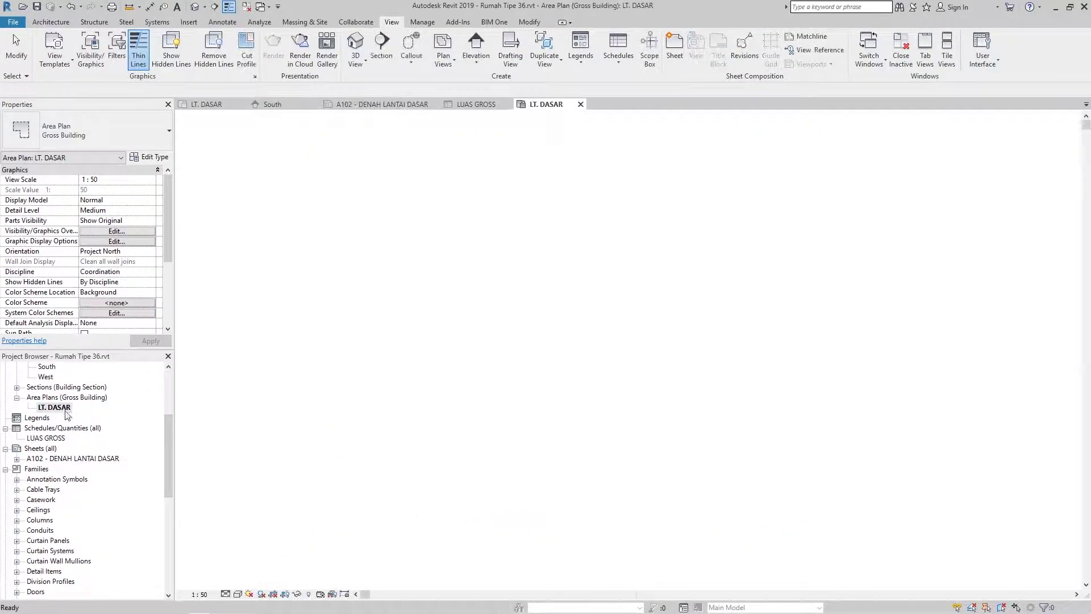
Move the right wall outward and delete two extra area boundary lines to reach 36 m².
{"action": "left_click", "coordinate": [582, 290]}
{"action": "left_click_drag", "start_coordinate": [582, 290], "coordinate": [595, 290]}
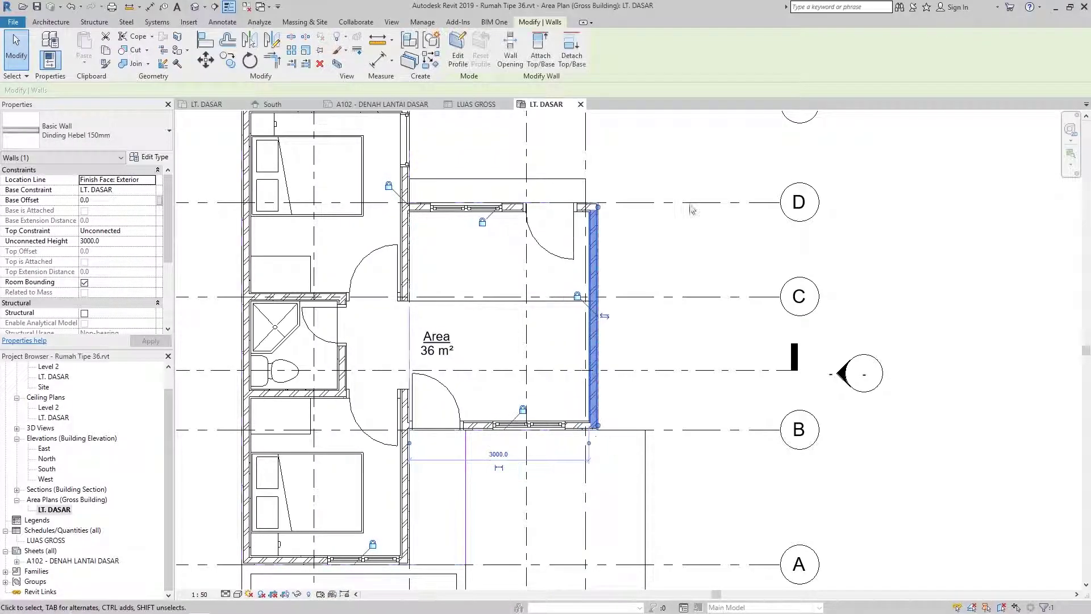
{"action": "left_click", "coordinate": [580, 191]}
{"action": "left_click", "coordinate": [612, 216]}
{"action": "left_click", "coordinate": [598, 238]}
{"action": "scroll", "coordinate": [575, 234], "scroll_direction": "up", "scroll_amount": 4}
{"action": "key", "text": "Delete"}
{"action": "left_click", "coordinate": [580, 273]}
{"action": "key", "text": "Delete"}
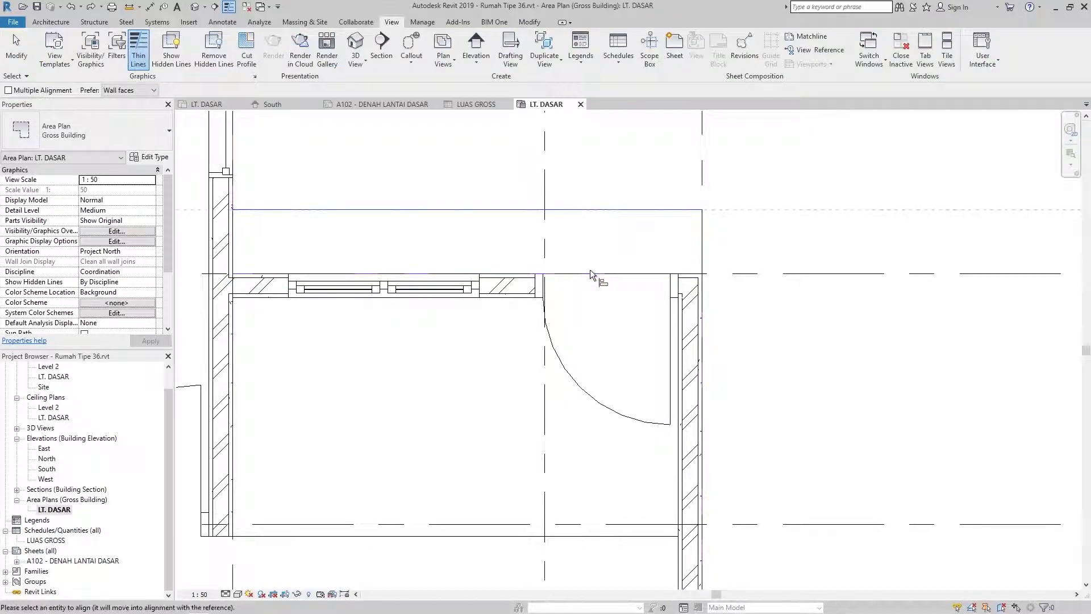
{"action": "scroll", "coordinate": [619, 211], "scroll_direction": "down", "scroll_amount": 5}
Reopen sheet A102 and zoom to fit the whole sheet.
{"action": "double_click", "coordinate": [73, 560]}
{"action": "key", "text": "z"}
{"action": "key", "text": "f"}
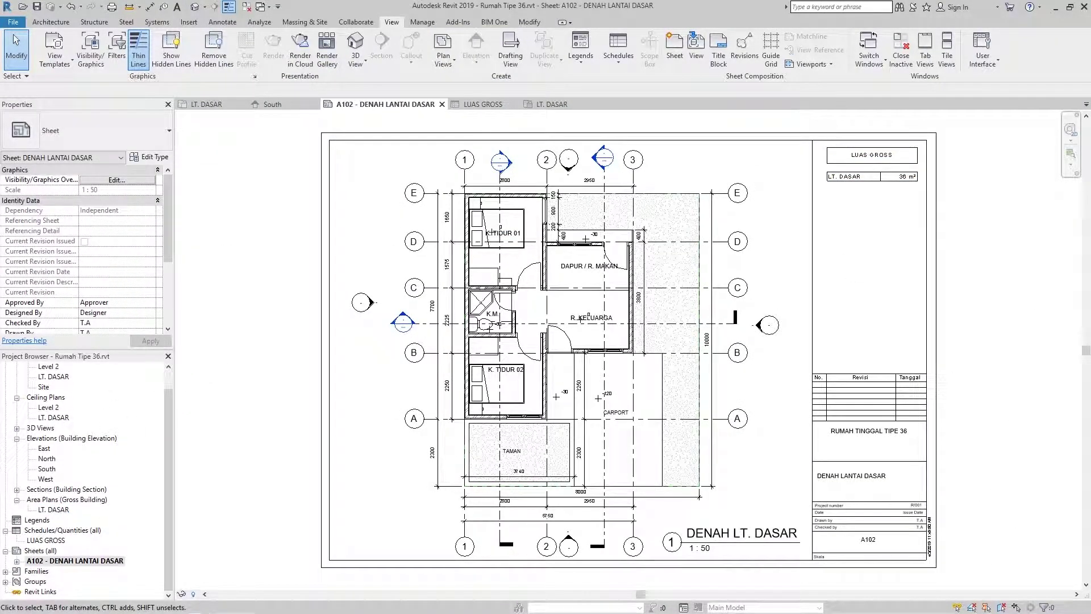